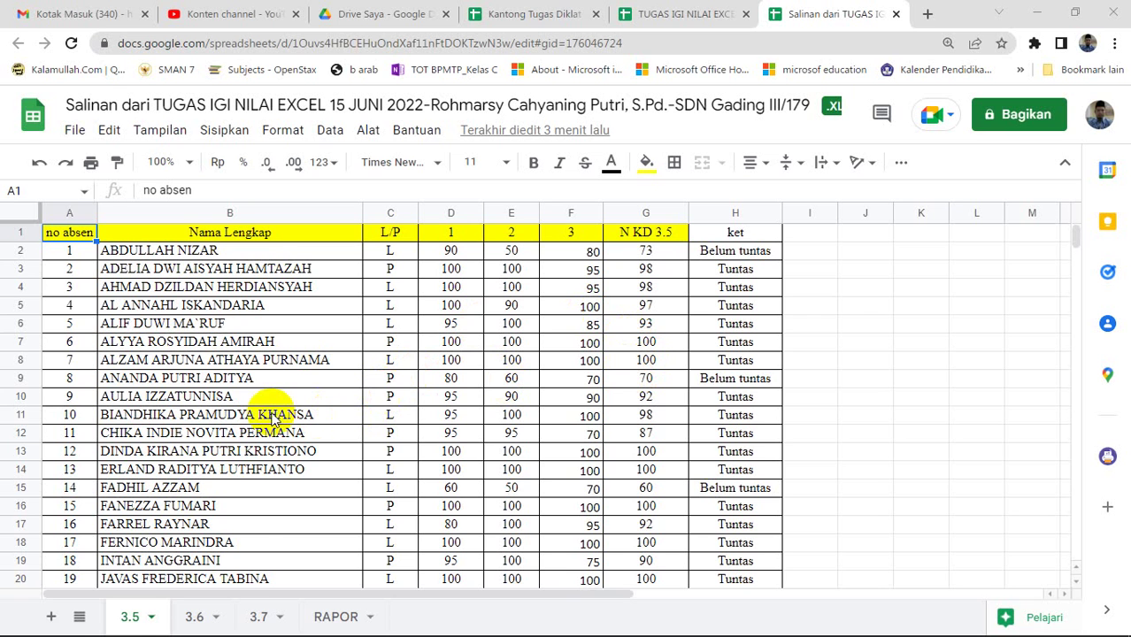
Review the student grade table and the statistics beneath it, and check the formula behind the first student's N KD 3.5 score.
{"action": "scroll", "coordinate": [279, 414], "scroll_direction": "down", "scroll_amount": 6}
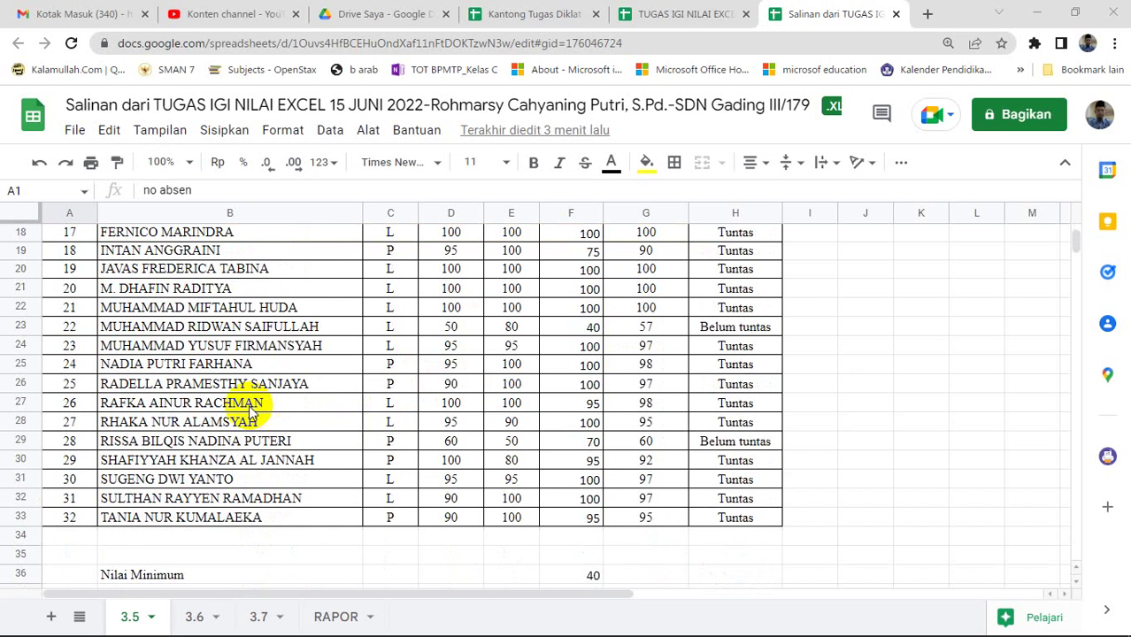
{"action": "scroll", "coordinate": [252, 413], "scroll_direction": "down", "scroll_amount": 3}
{"action": "scroll", "coordinate": [249, 410], "scroll_direction": "up", "scroll_amount": 8}
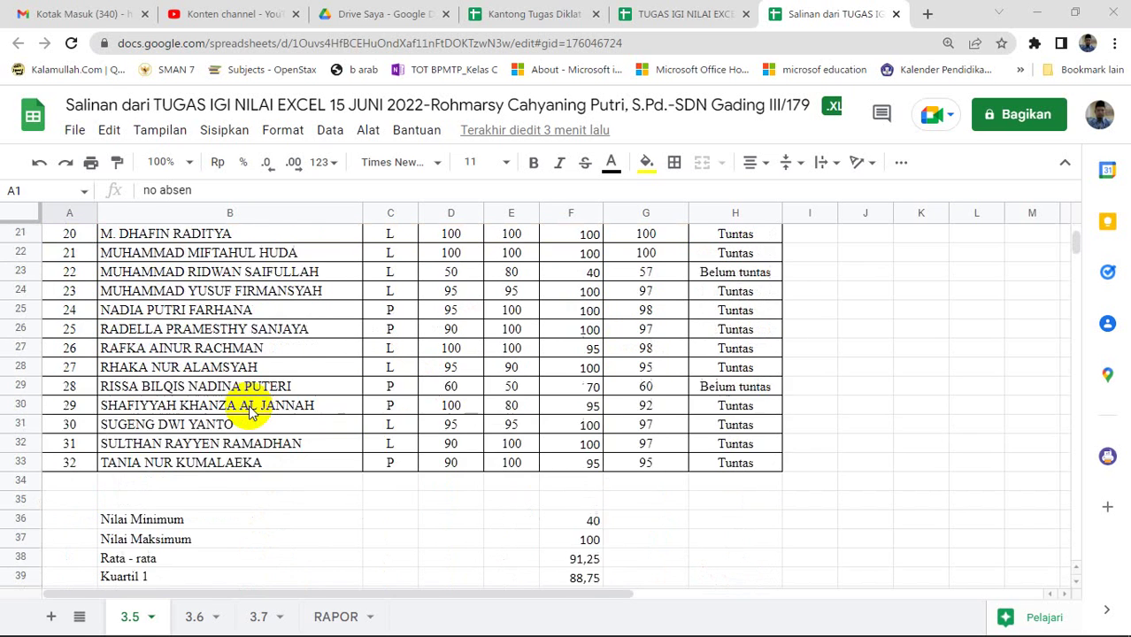
{"action": "scroll", "coordinate": [252, 412], "scroll_direction": "down", "scroll_amount": 7}
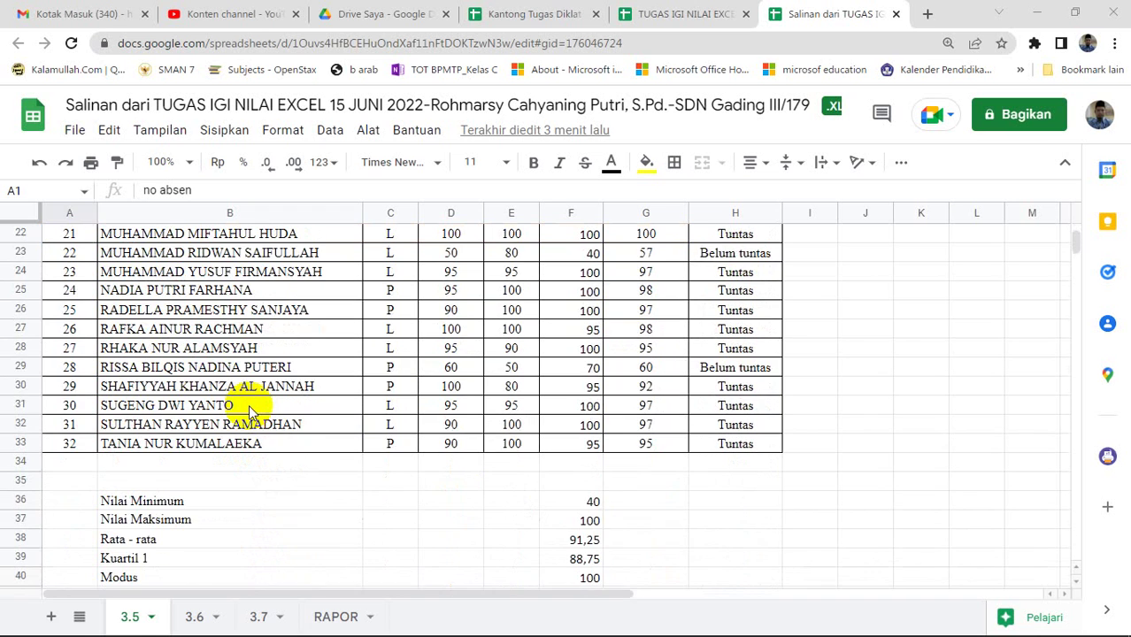
{"action": "scroll", "coordinate": [252, 412], "scroll_direction": "up", "scroll_amount": 7}
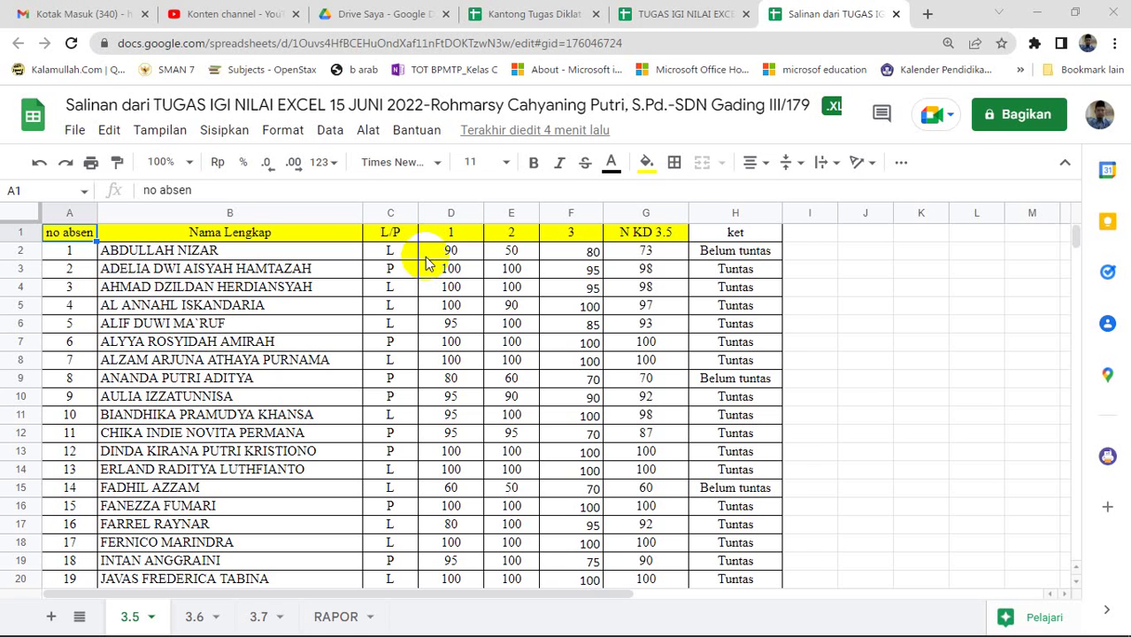
{"action": "left_click", "coordinate": [617, 251]}
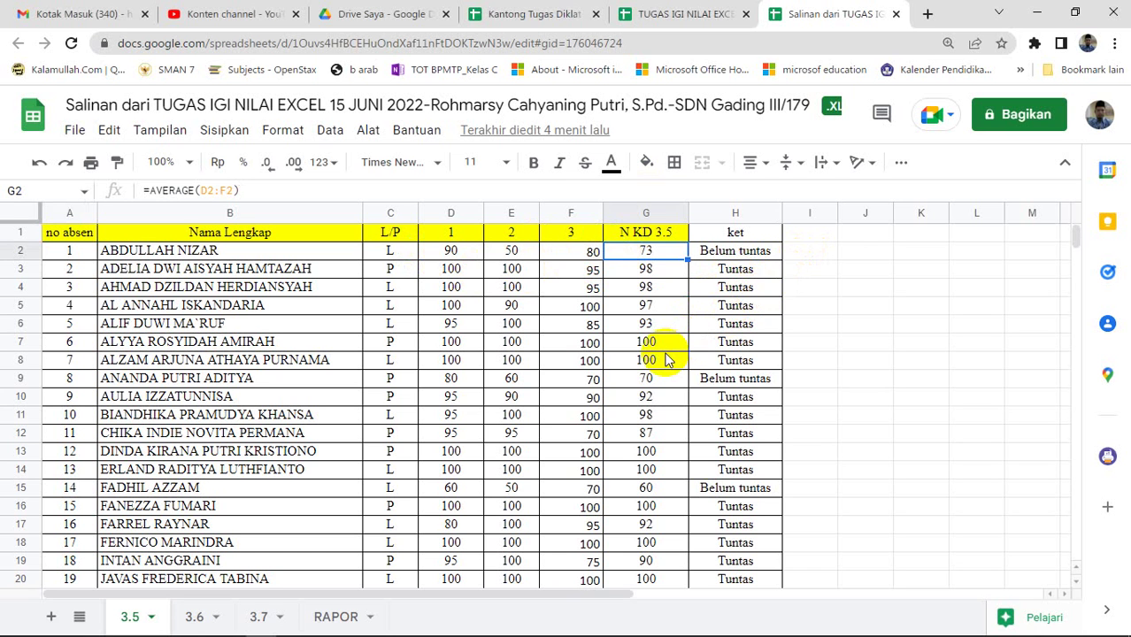
{"action": "left_click", "coordinate": [820, 251]}
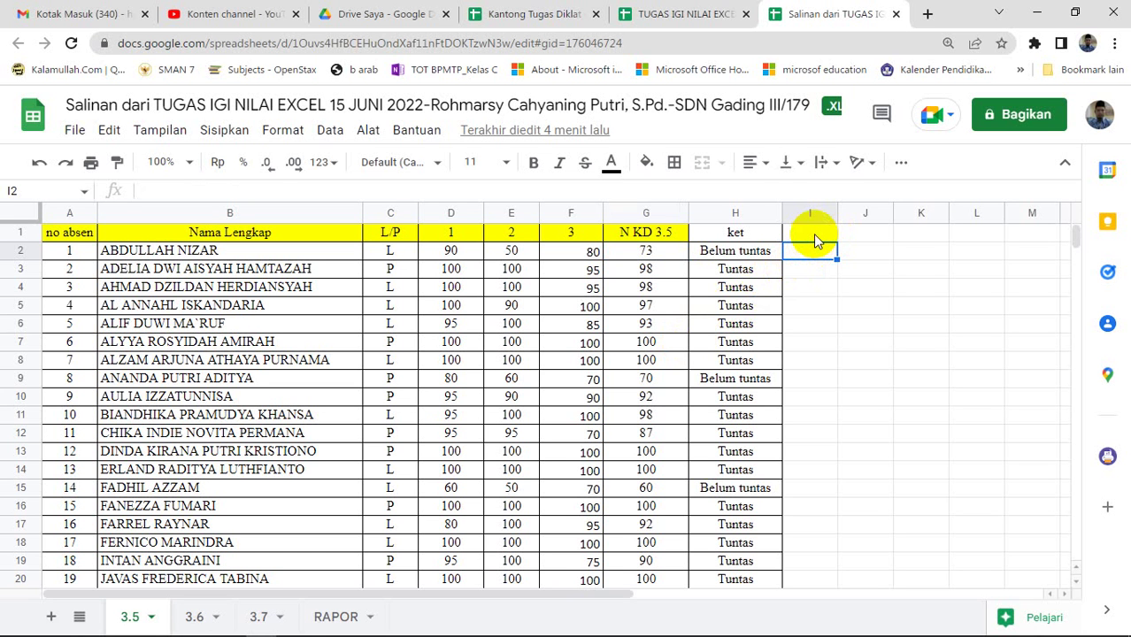
{"action": "left_click", "coordinate": [814, 236]}
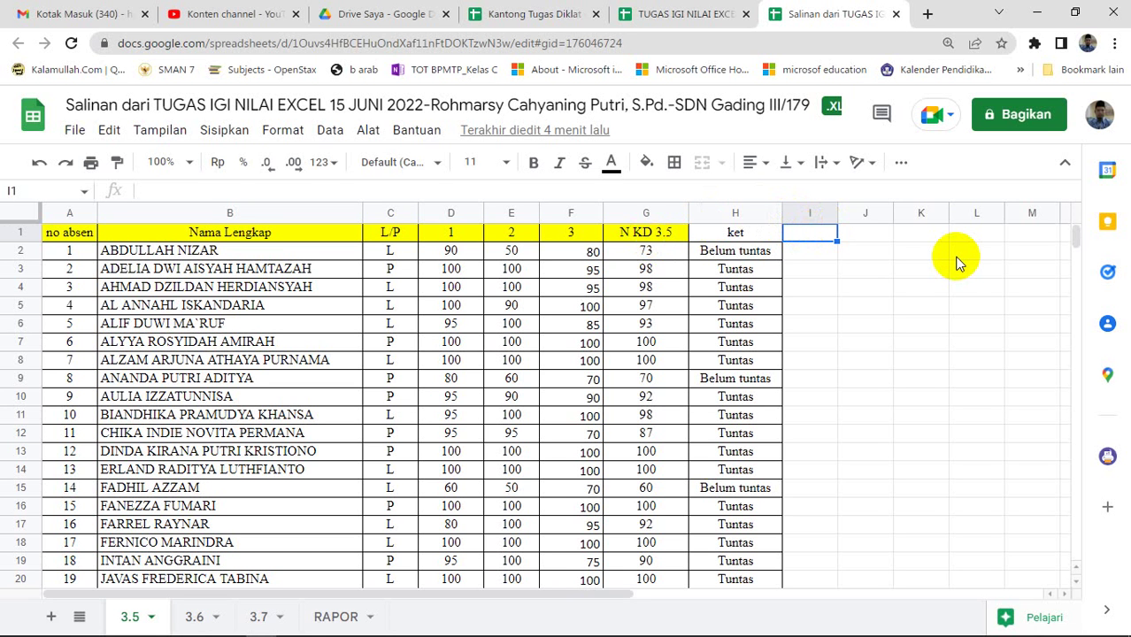
{"action": "type", "text": "N"}
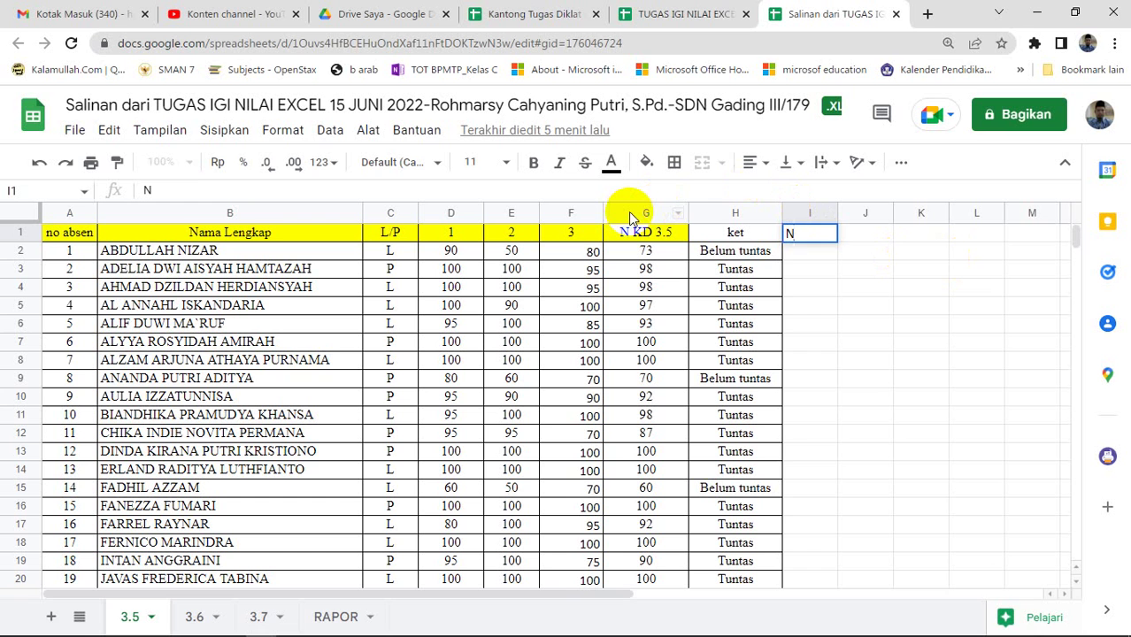
Insert a column directly before the N KD 3.5 column and give it the header "NKD 3.5".
{"action": "left_click", "coordinate": [677, 215]}
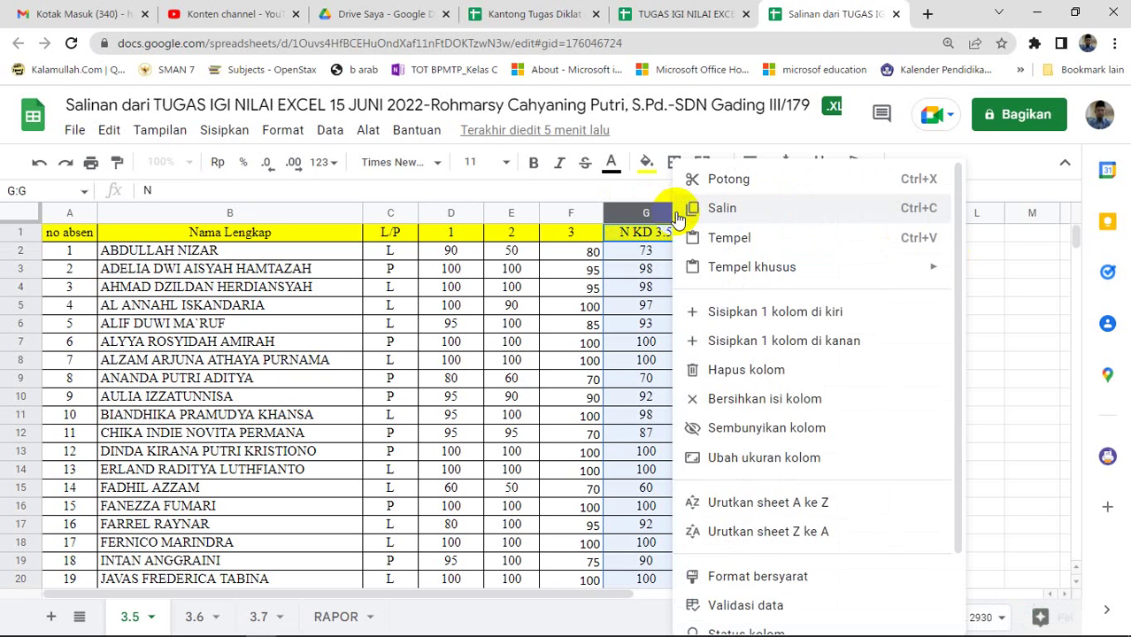
{"action": "left_click", "coordinate": [724, 315]}
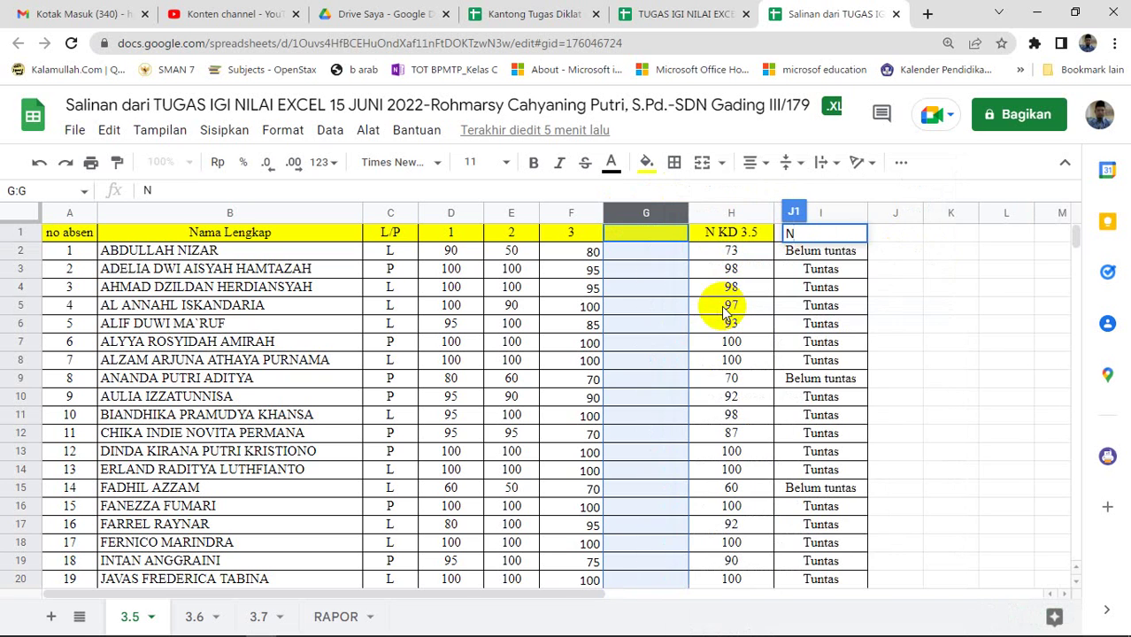
{"action": "type", "text": "N"}
{"action": "left_click", "coordinate": [645, 234]}
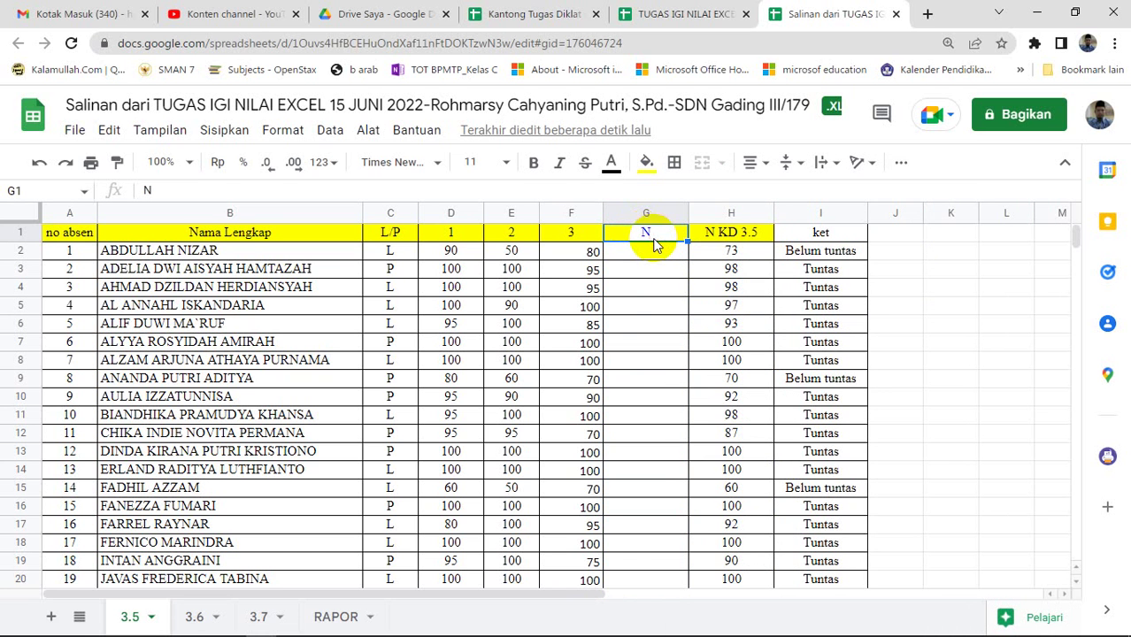
{"action": "double_click", "coordinate": [656, 235]}
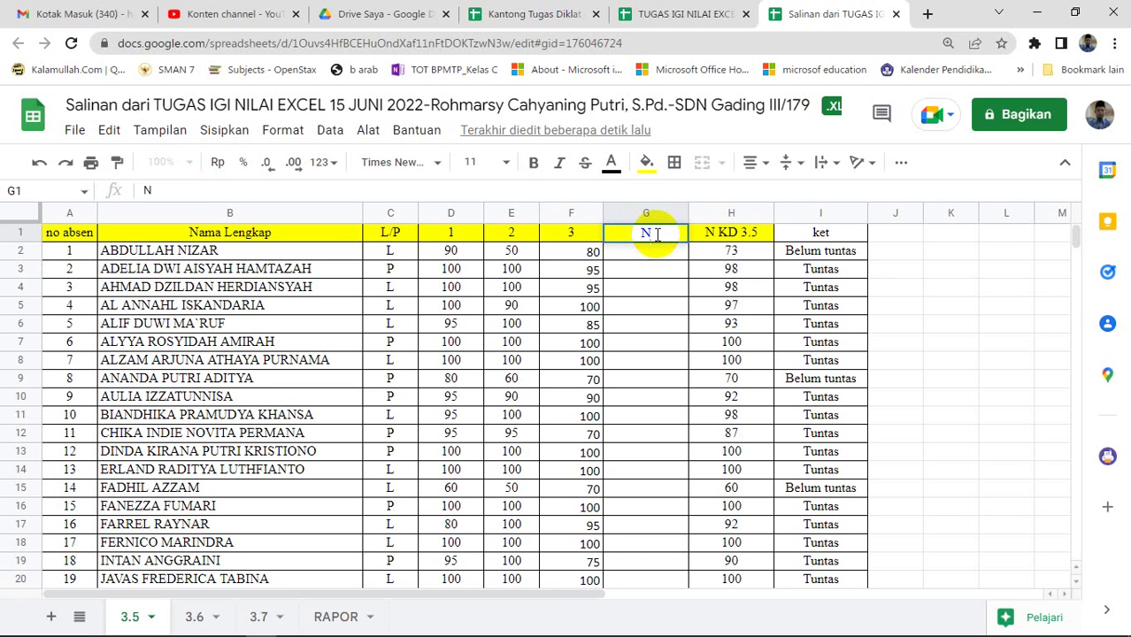
{"action": "type", "text": "KD 3.5"}
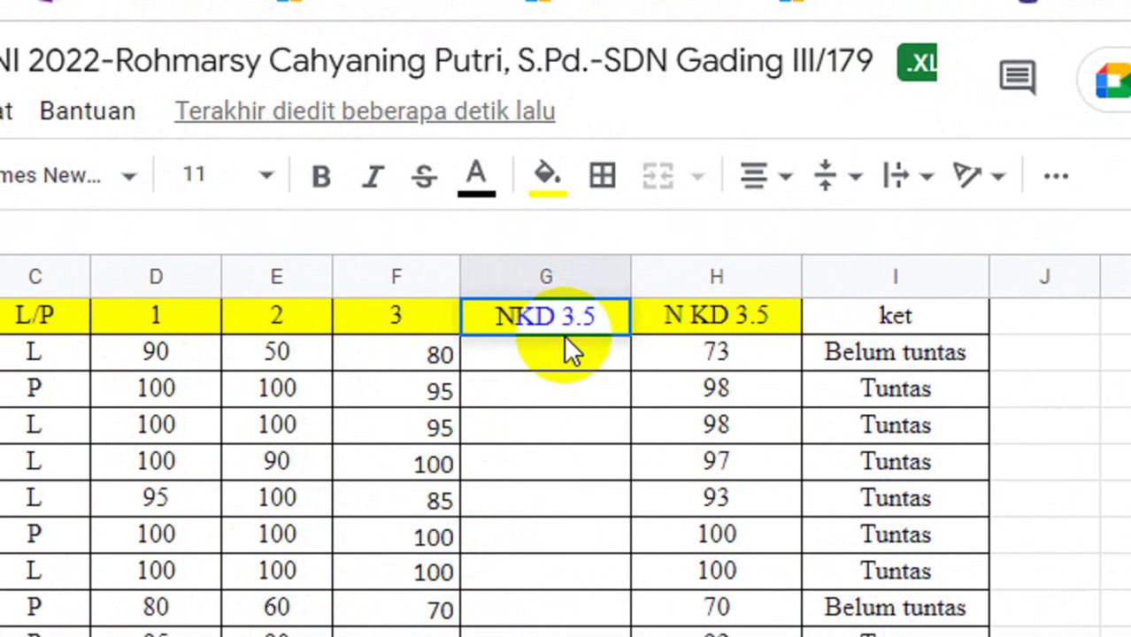
Begin a ROUND formula in cell G2 for the first student.
{"action": "left_click", "coordinate": [553, 351]}
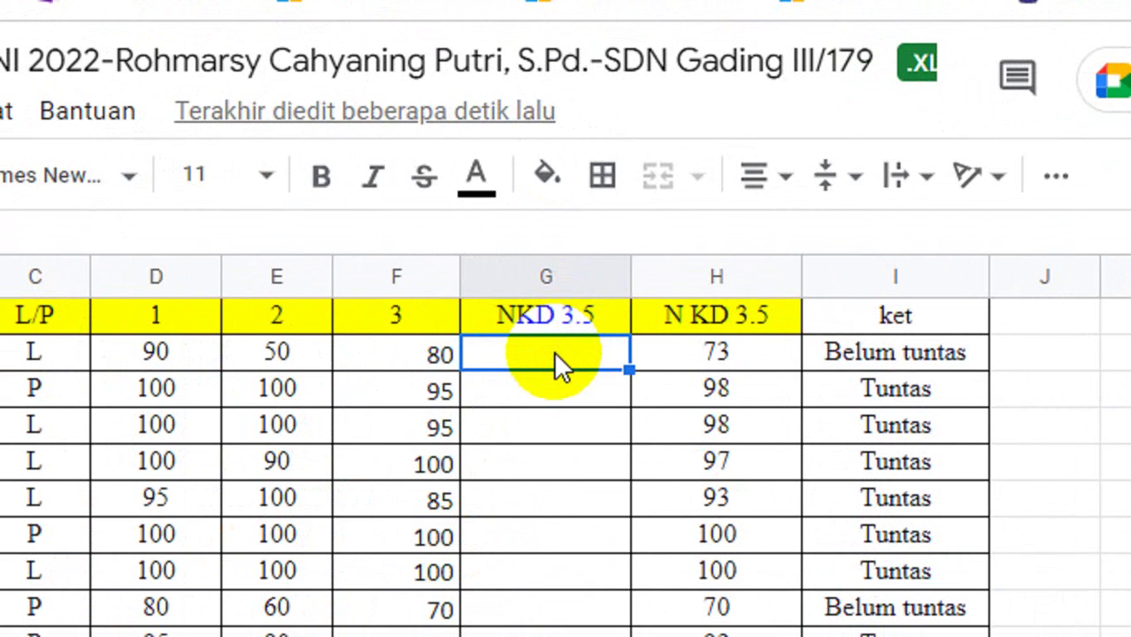
{"action": "double_click", "coordinate": [554, 350]}
{"action": "type", "text": "=r"}
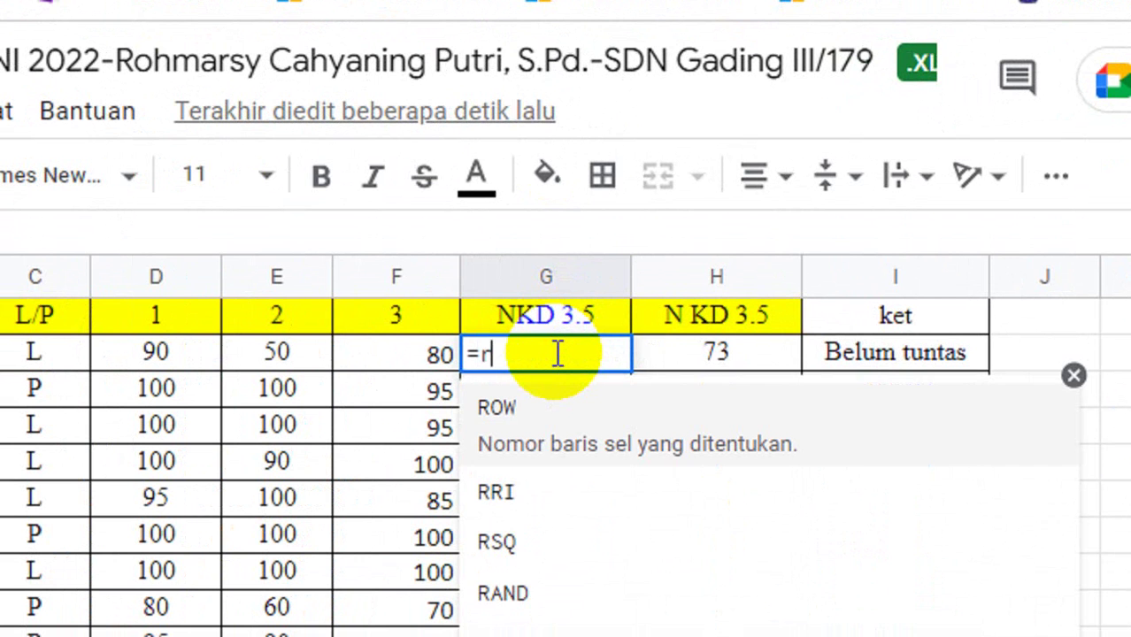
{"action": "type", "text": "ound"}
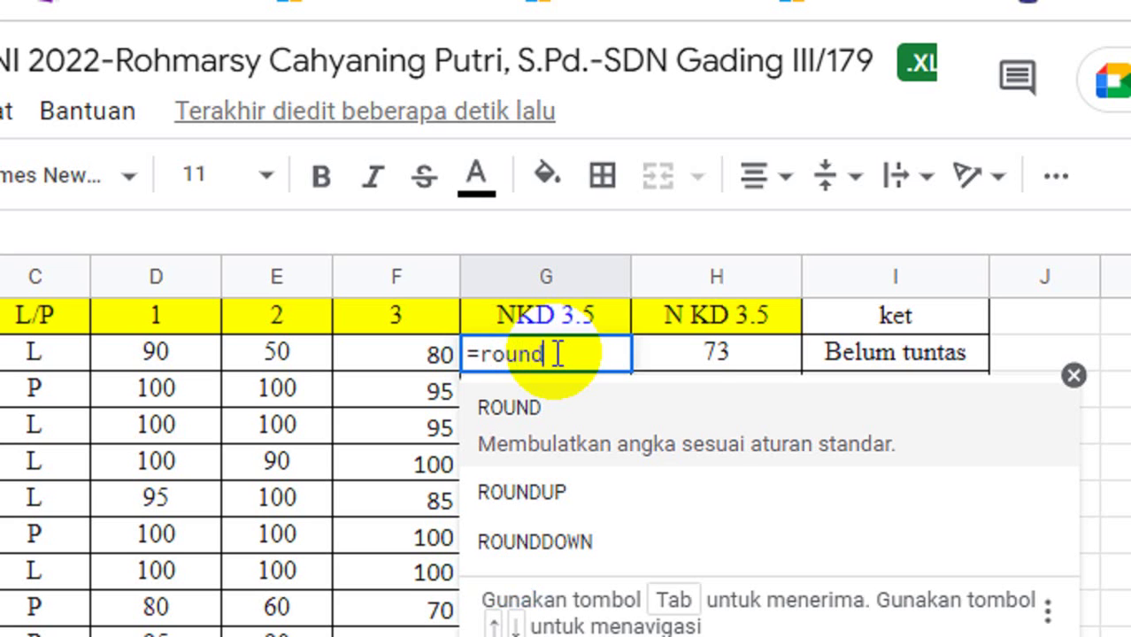
{"action": "left_click", "coordinate": [537, 410]}
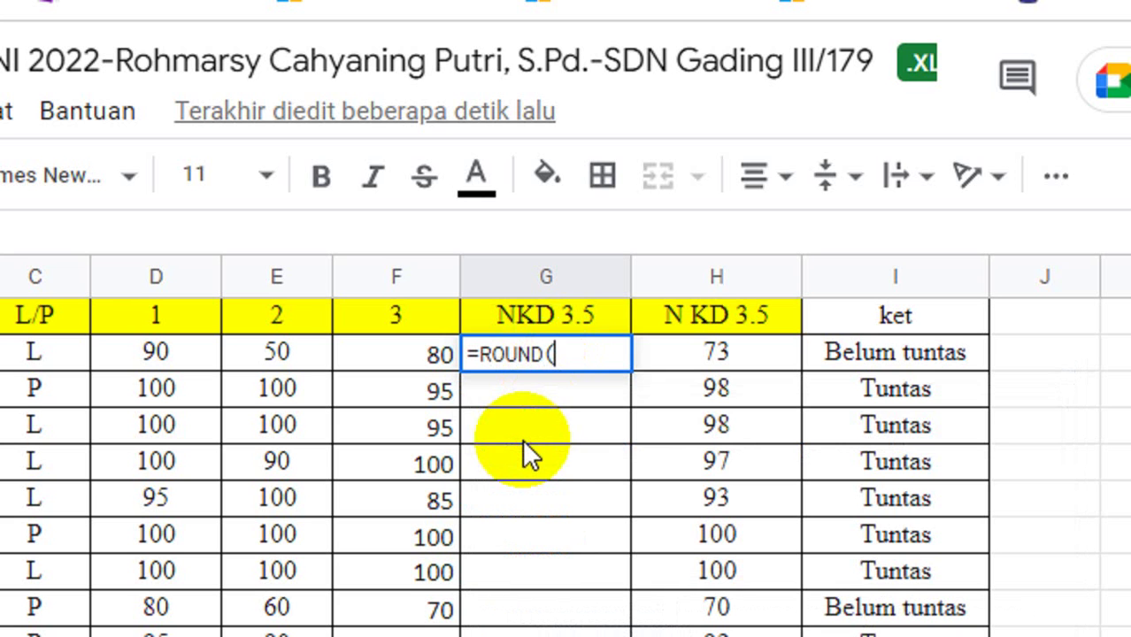
{"action": "left_click", "coordinate": [522, 439]}
{"action": "type", "text": "ave"}
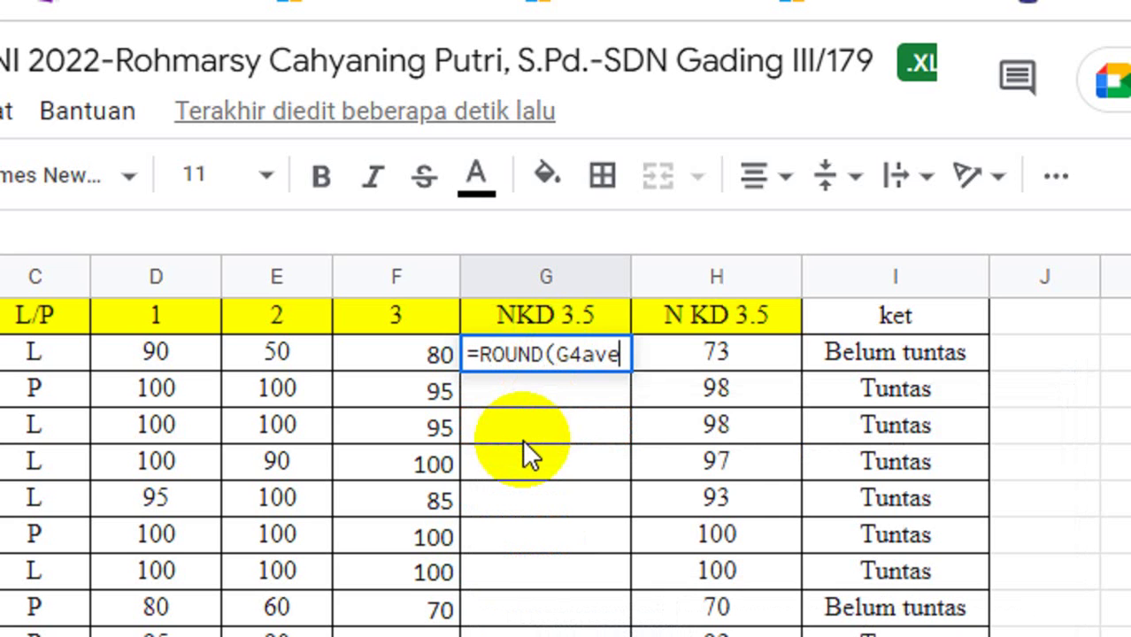
{"action": "type", "text": "r"}
{"action": "key", "text": "BackSpace"}
{"action": "key", "text": "BackSpace"}
{"action": "key", "text": "BackSpace"}
{"action": "key", "text": "BackSpace"}
{"action": "key", "text": "BackSpace"}
{"action": "key", "text": "BackSpace"}
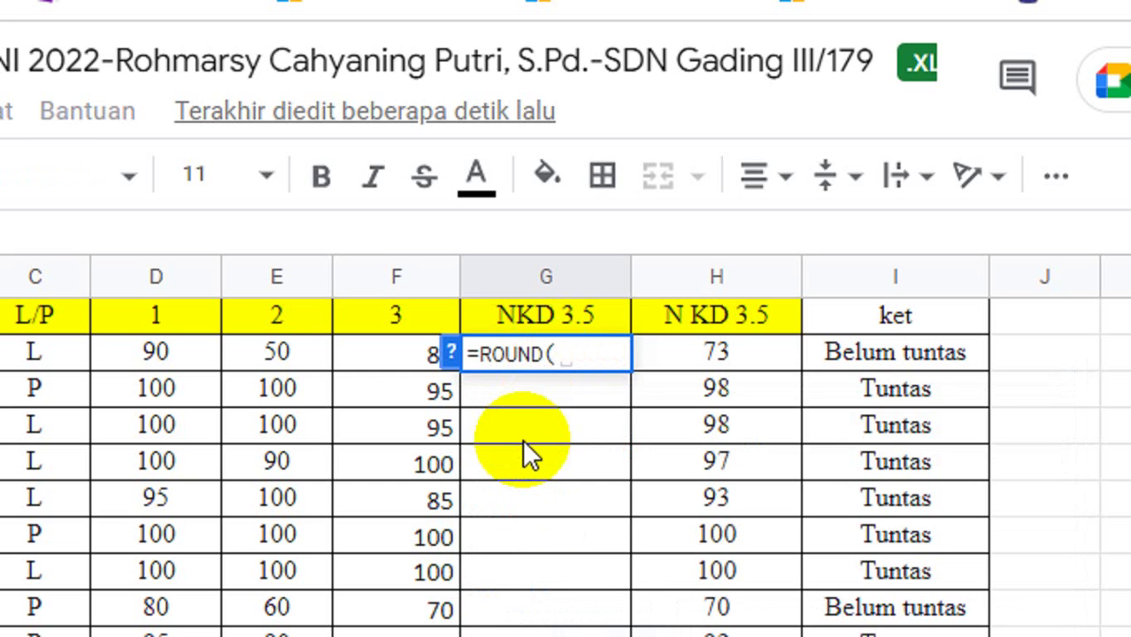
Complete the G2 formula as =ROUND(AVERAGE(D2:F2);0) and fill it down the column for all students.
{"action": "type", "text": "aver"}
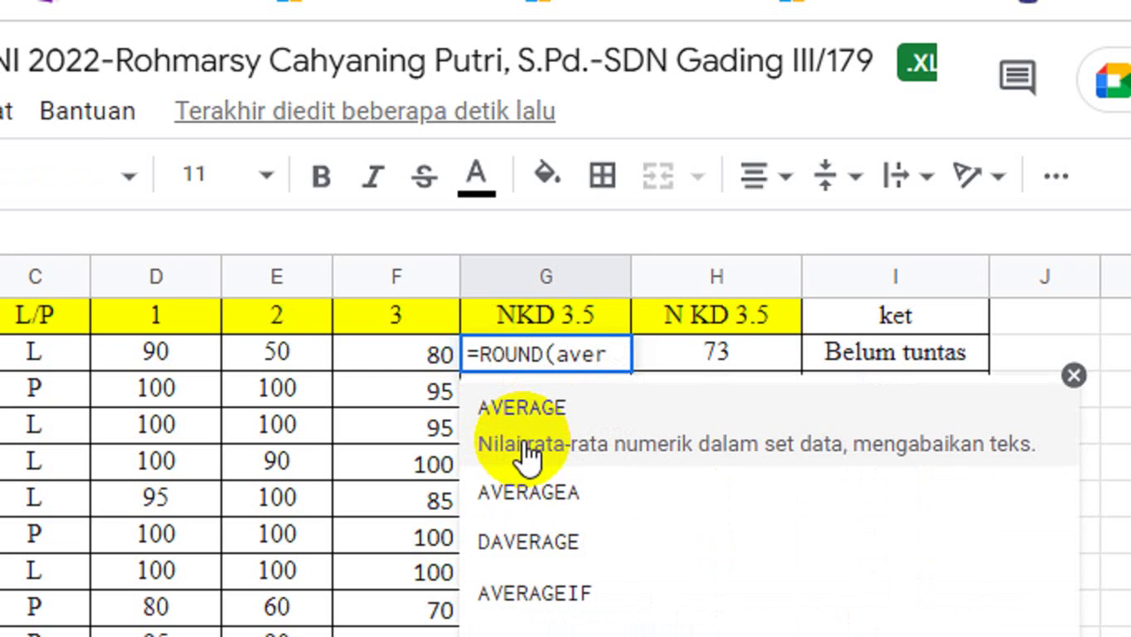
{"action": "left_click", "coordinate": [535, 409]}
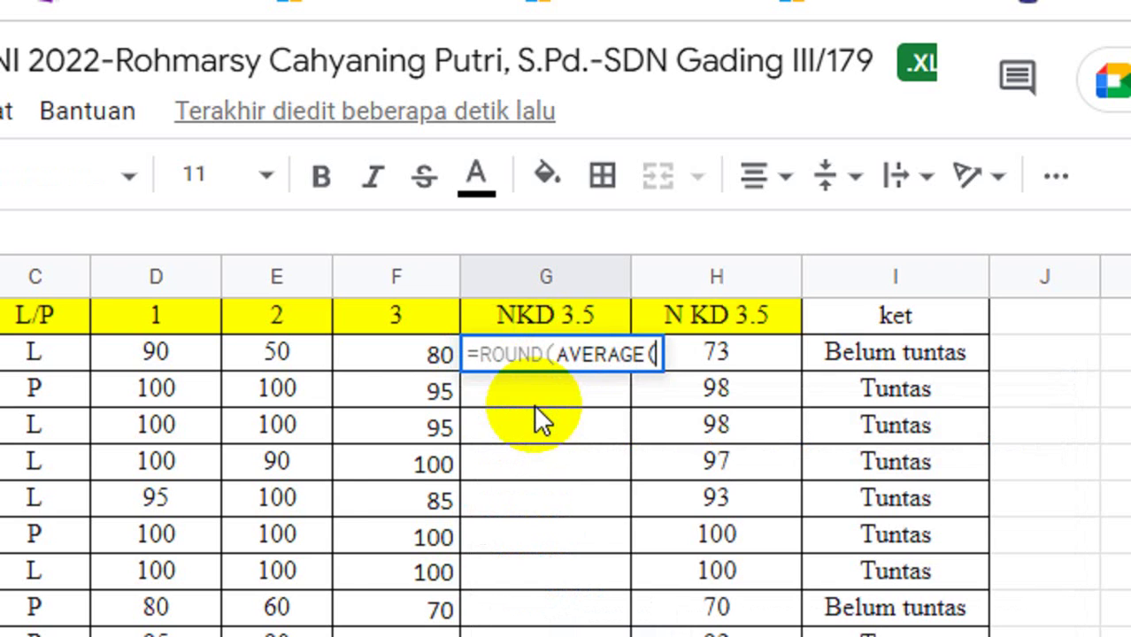
{"action": "left_click", "coordinate": [118, 354]}
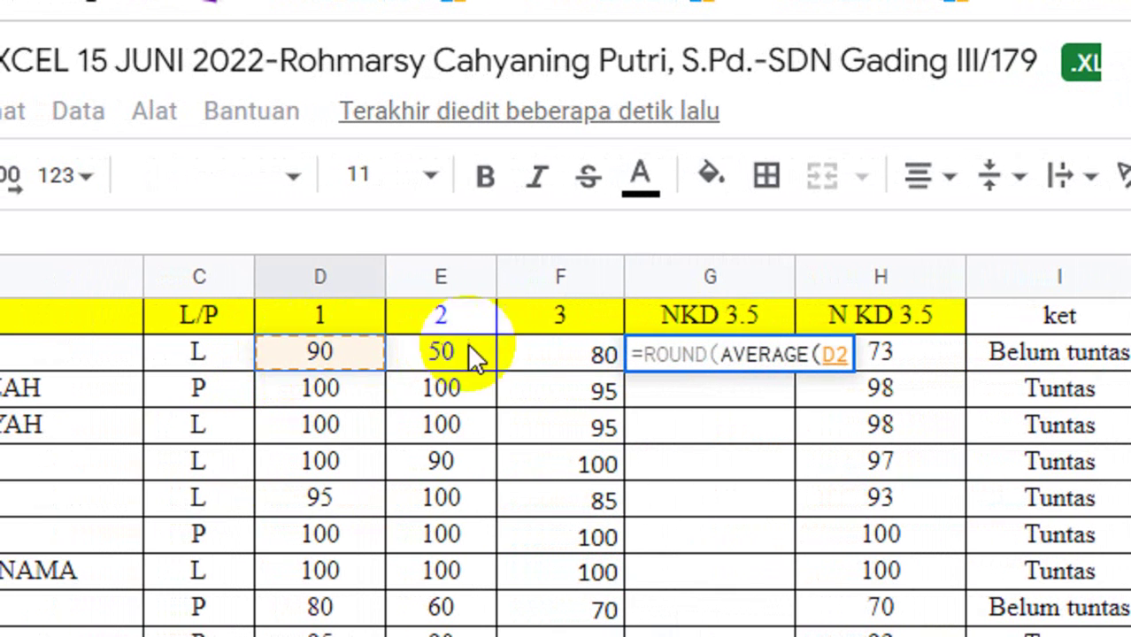
{"action": "left_click", "coordinate": [555, 357], "text": "shift"}
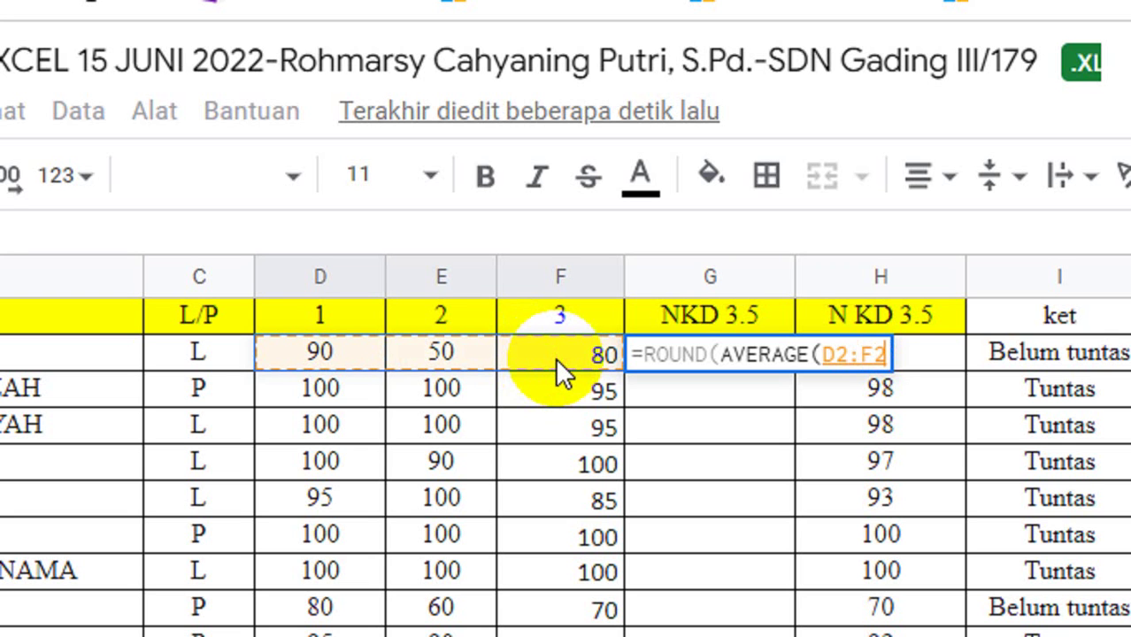
{"action": "type", "text": ")"}
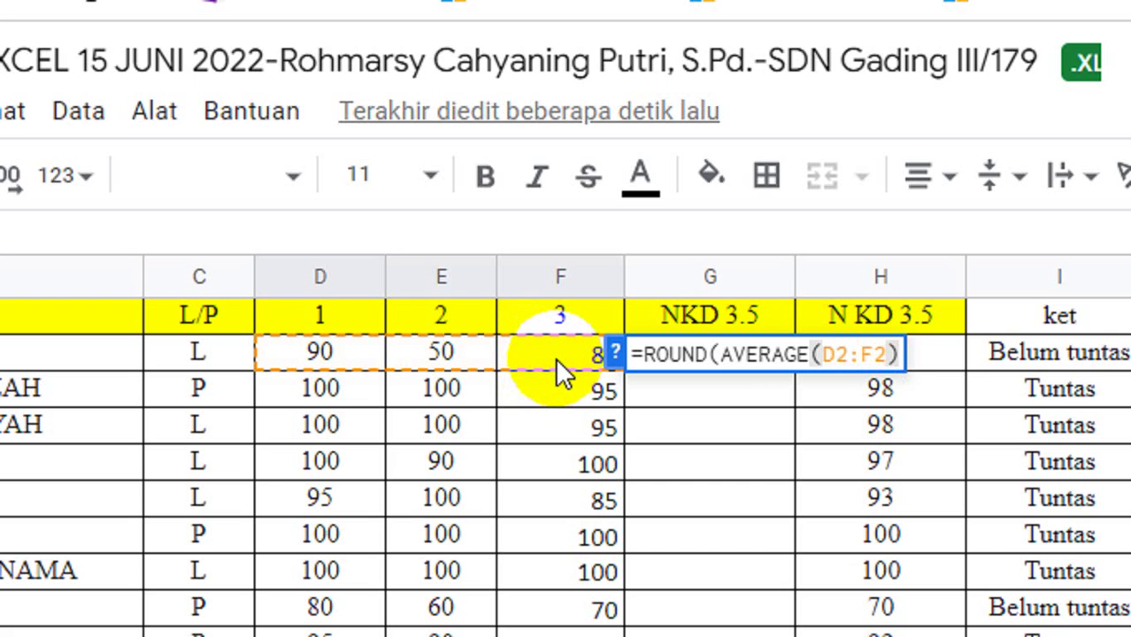
{"action": "type", "text": ";0"}
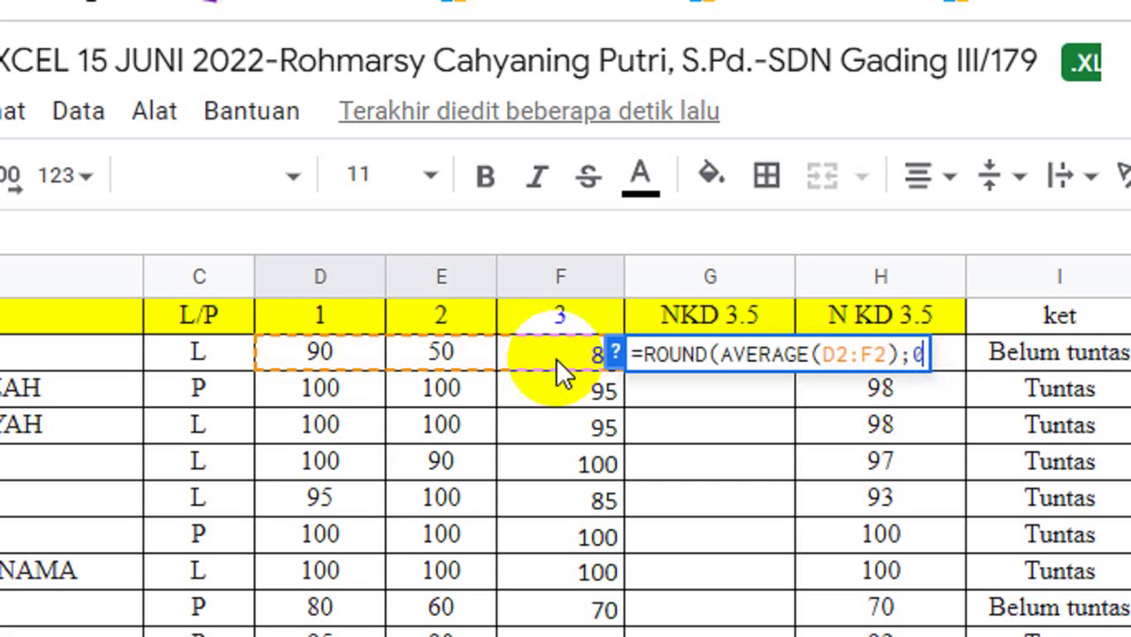
{"action": "type", "text": ")"}
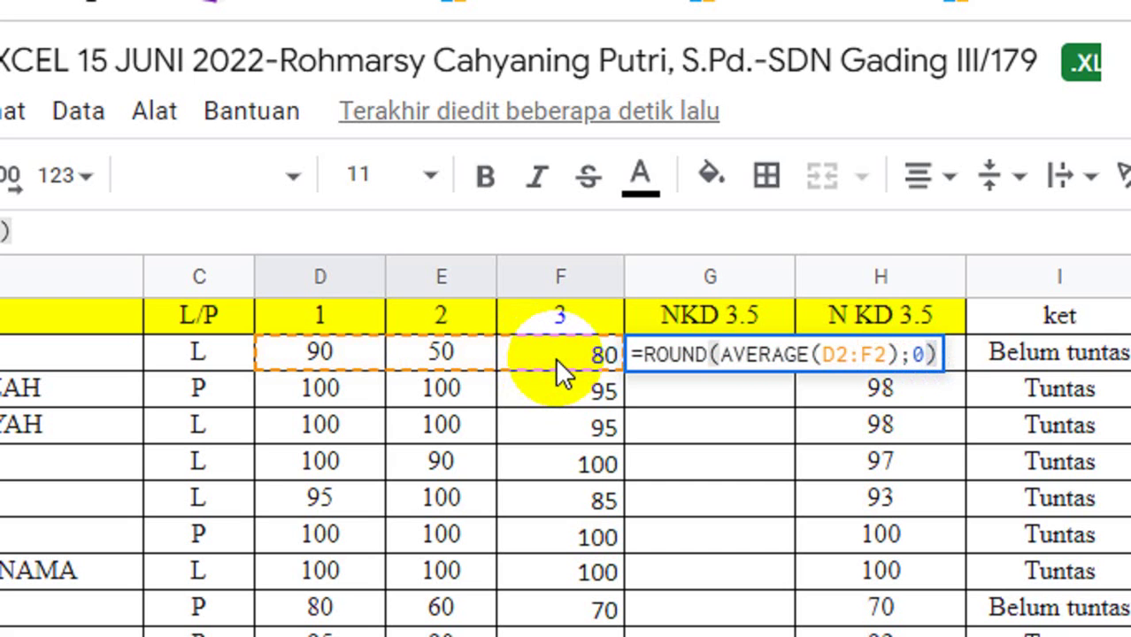
{"action": "key", "text": "Return"}
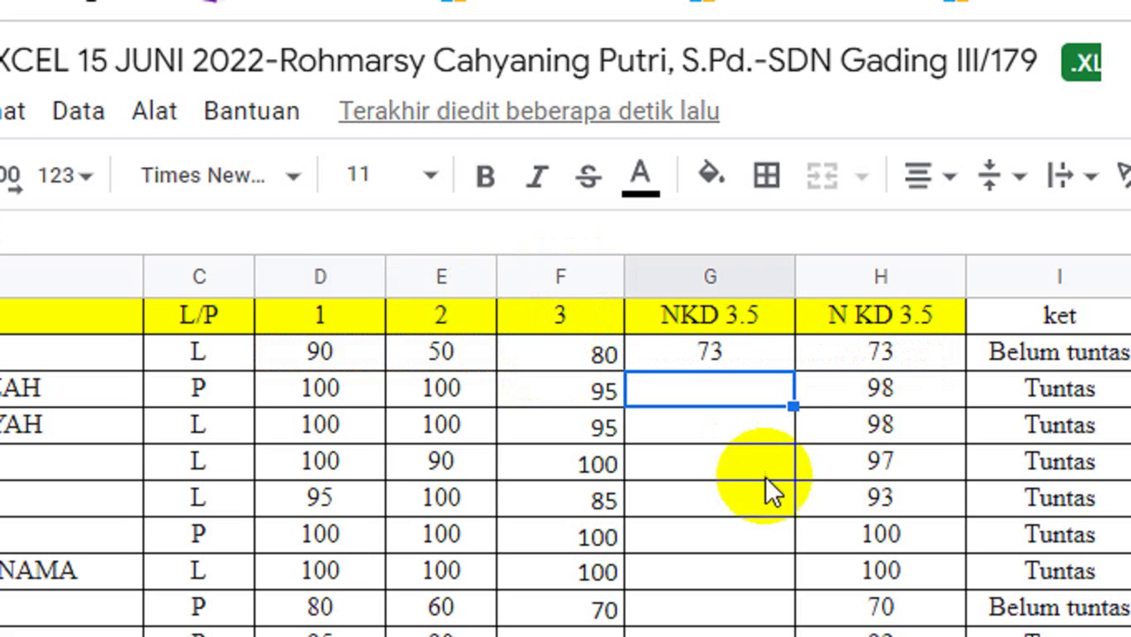
{"action": "left_click", "coordinate": [772, 359]}
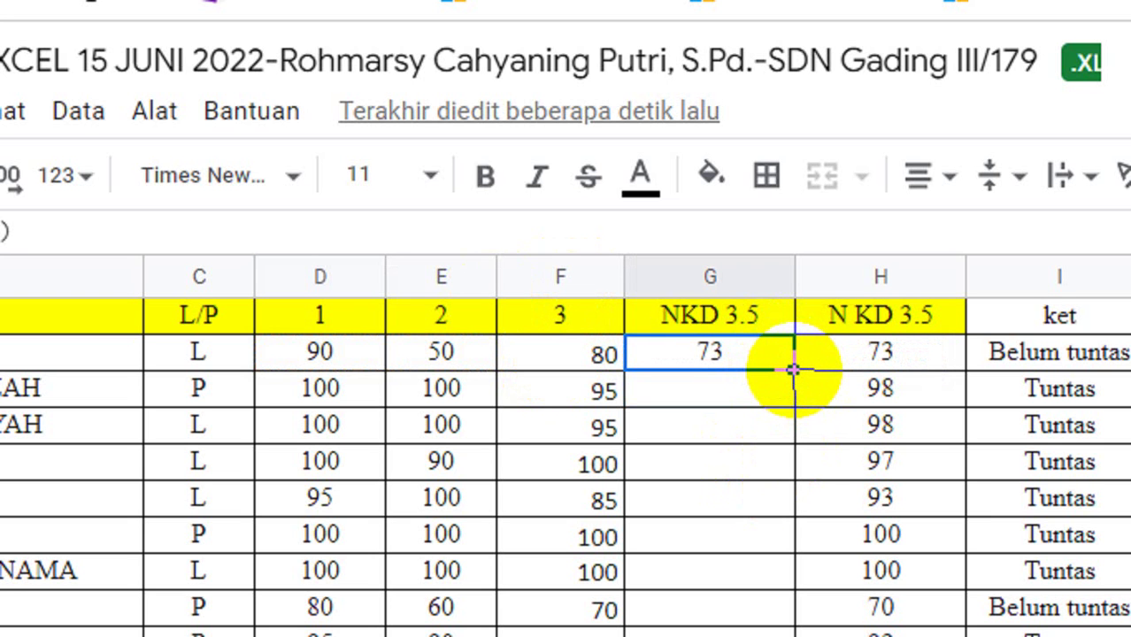
{"action": "double_click", "coordinate": [793, 369]}
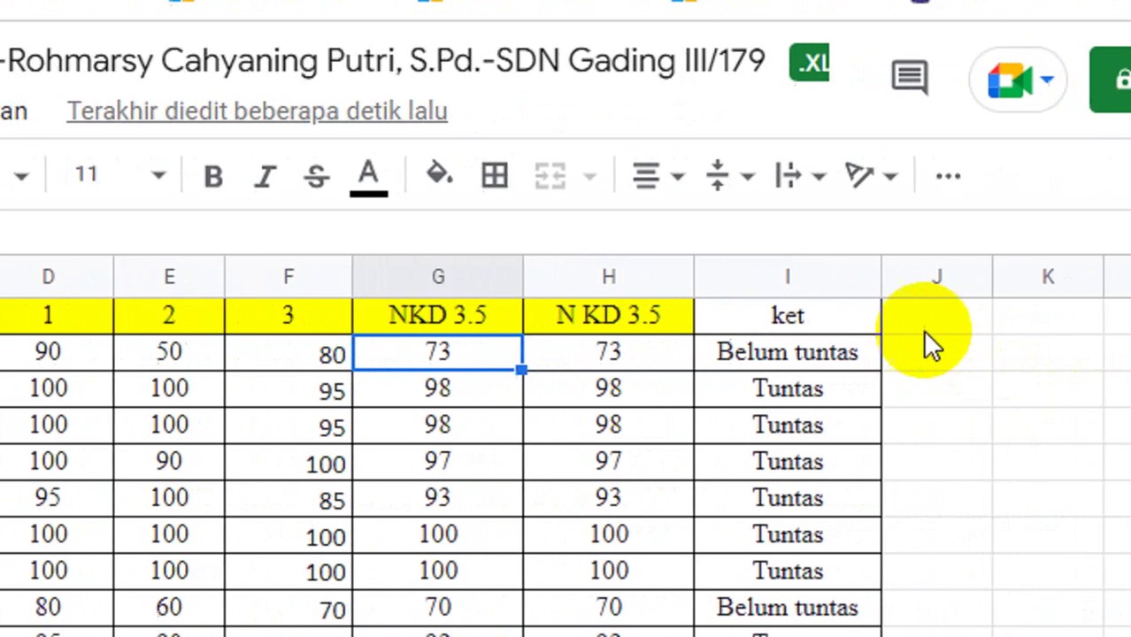
Enter the header "Remedial" in cell J1, directly after the ket column.
{"action": "left_click", "coordinate": [852, 332]}
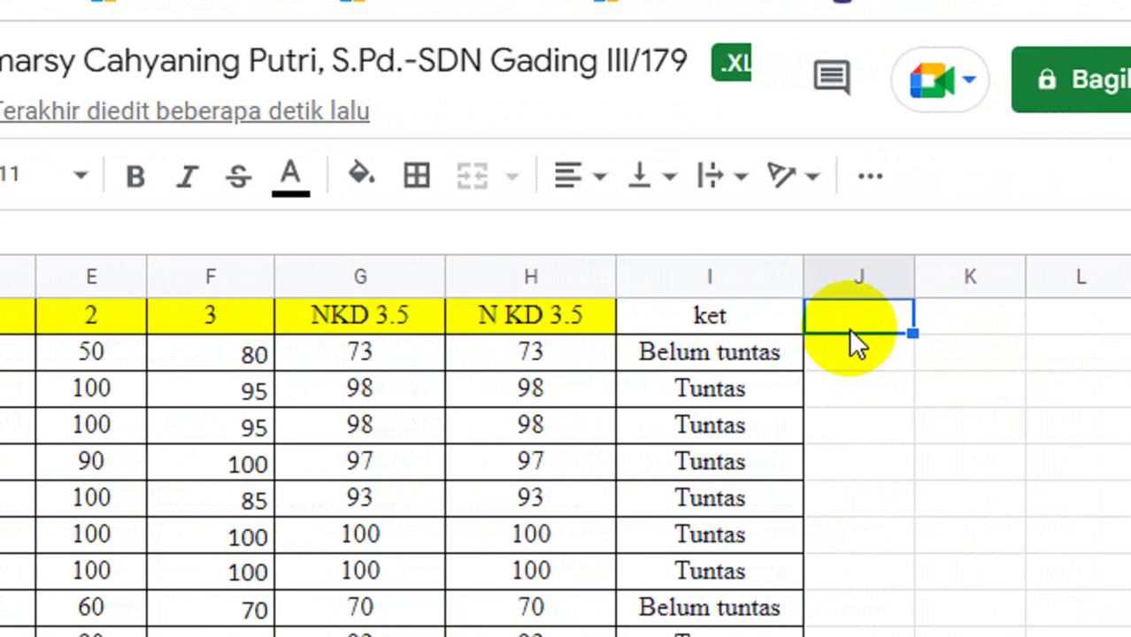
{"action": "type", "text": "Rem"}
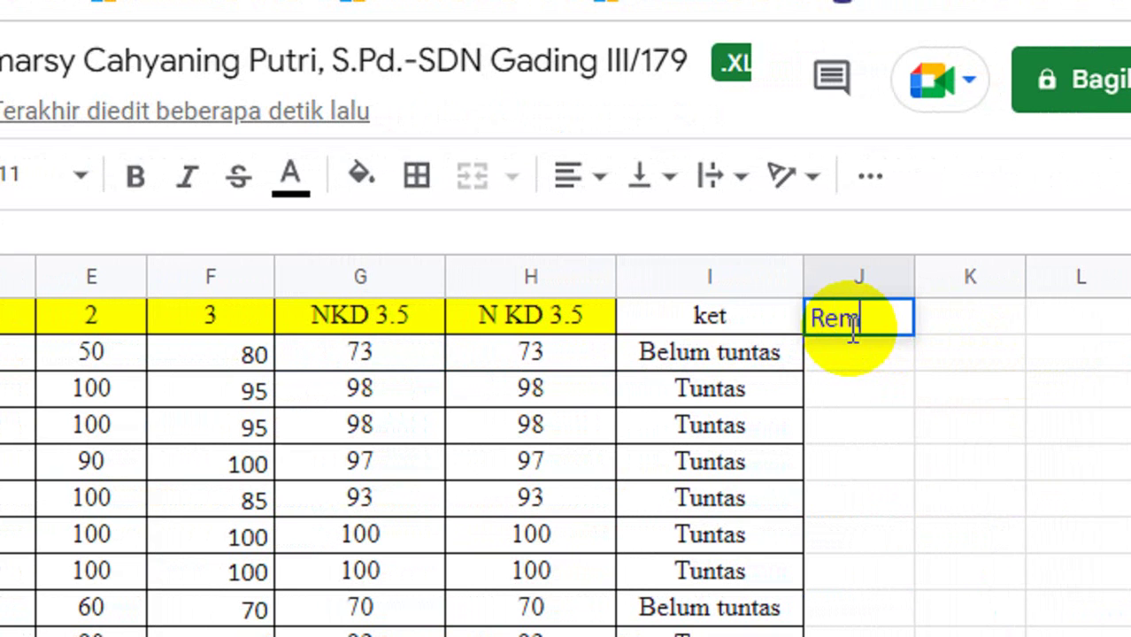
{"action": "type", "text": "edial"}
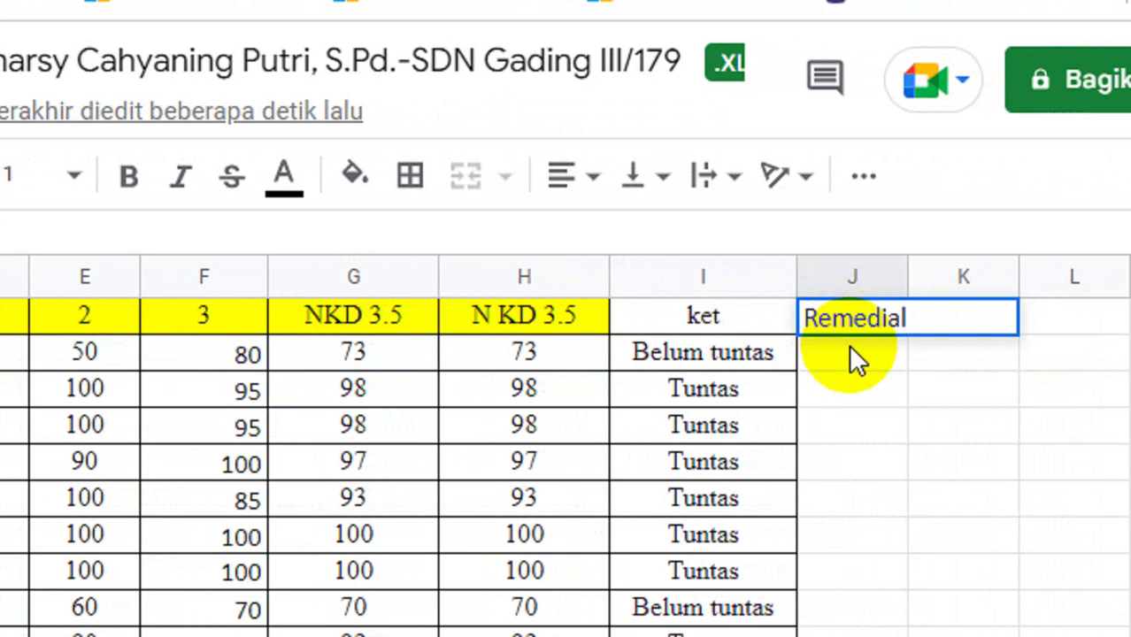
{"action": "key", "text": "Return"}
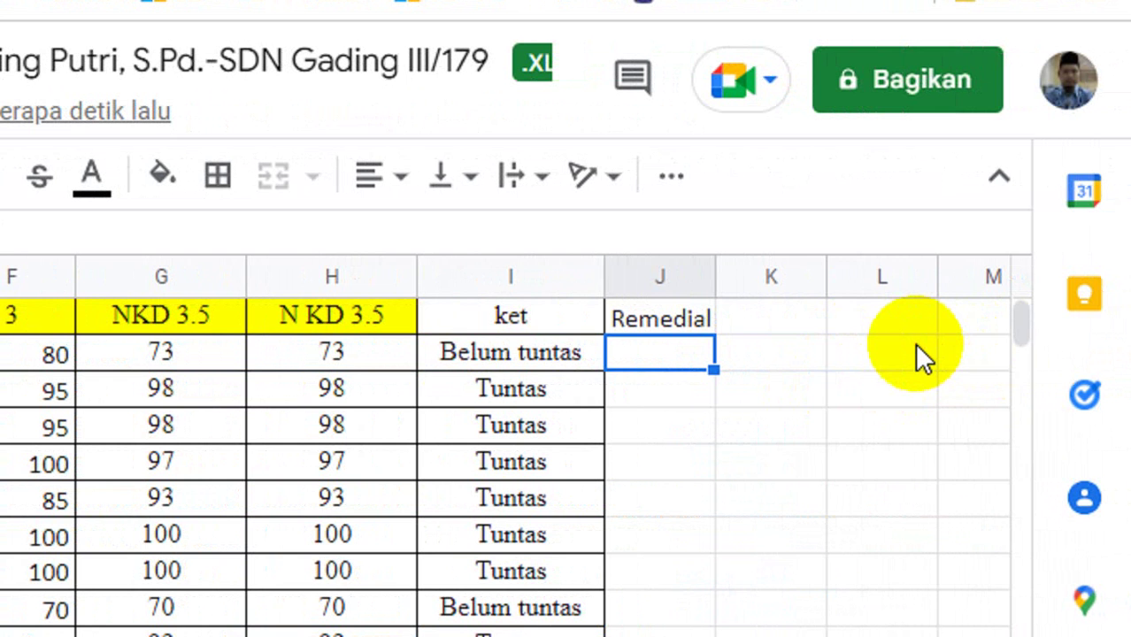
Fill the three Remedial columns J to L with yellow, from row 2 down to the last student row.
{"action": "left_click", "coordinate": [914, 343], "text": "shift"}
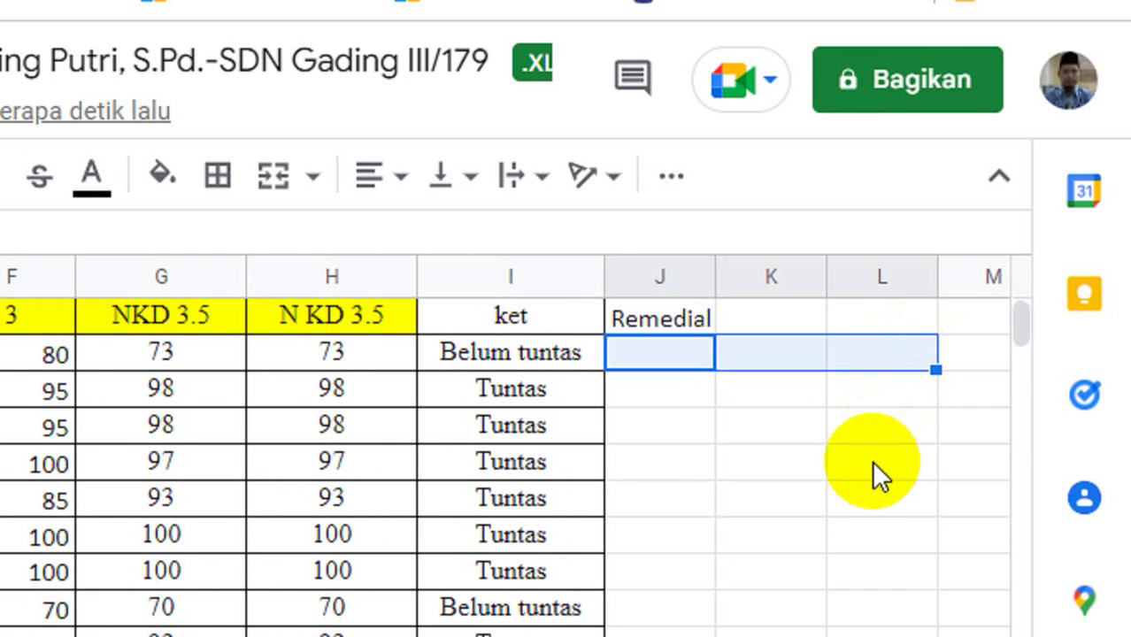
{"action": "scroll", "coordinate": [871, 462], "scroll_direction": "down", "scroll_amount": 5}
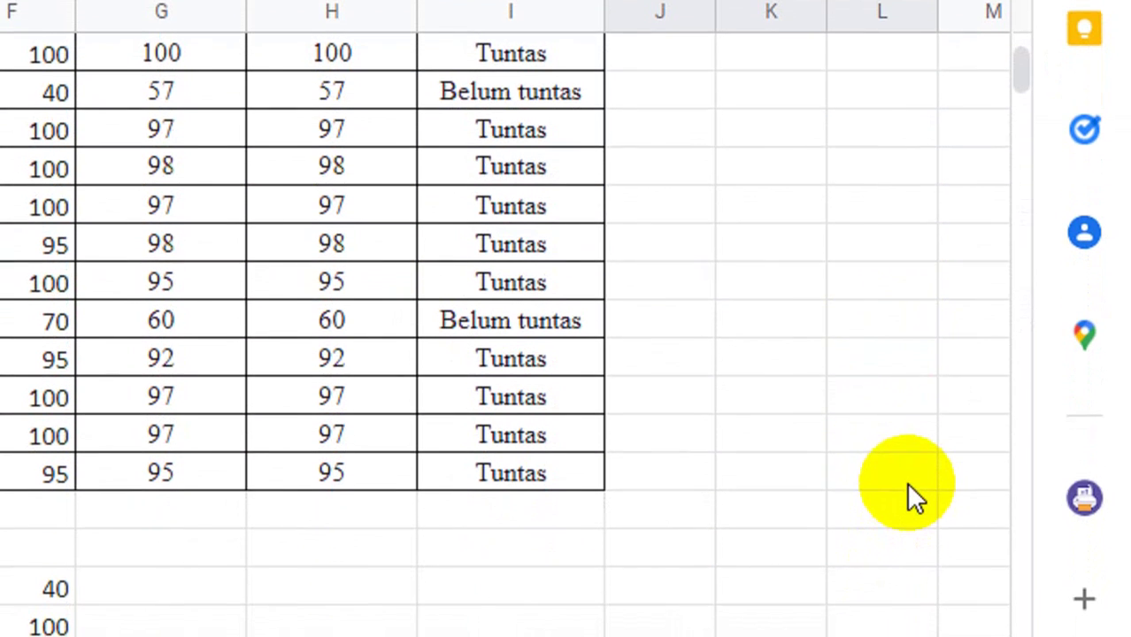
{"action": "left_click", "coordinate": [909, 484], "text": "shift"}
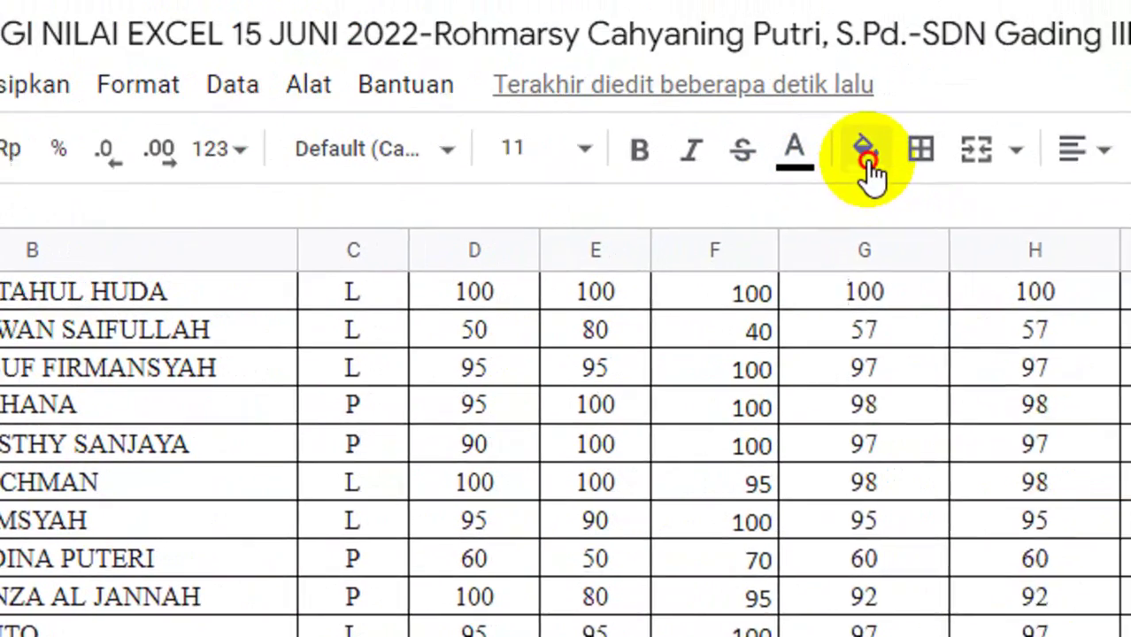
{"action": "left_click", "coordinate": [867, 163]}
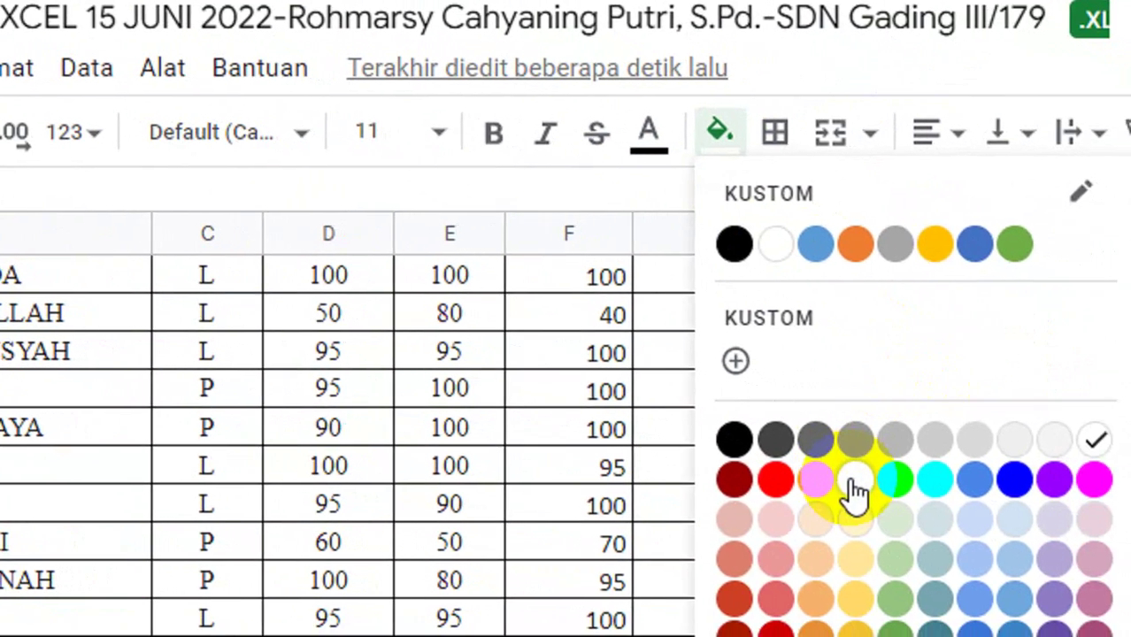
{"action": "left_click", "coordinate": [852, 483]}
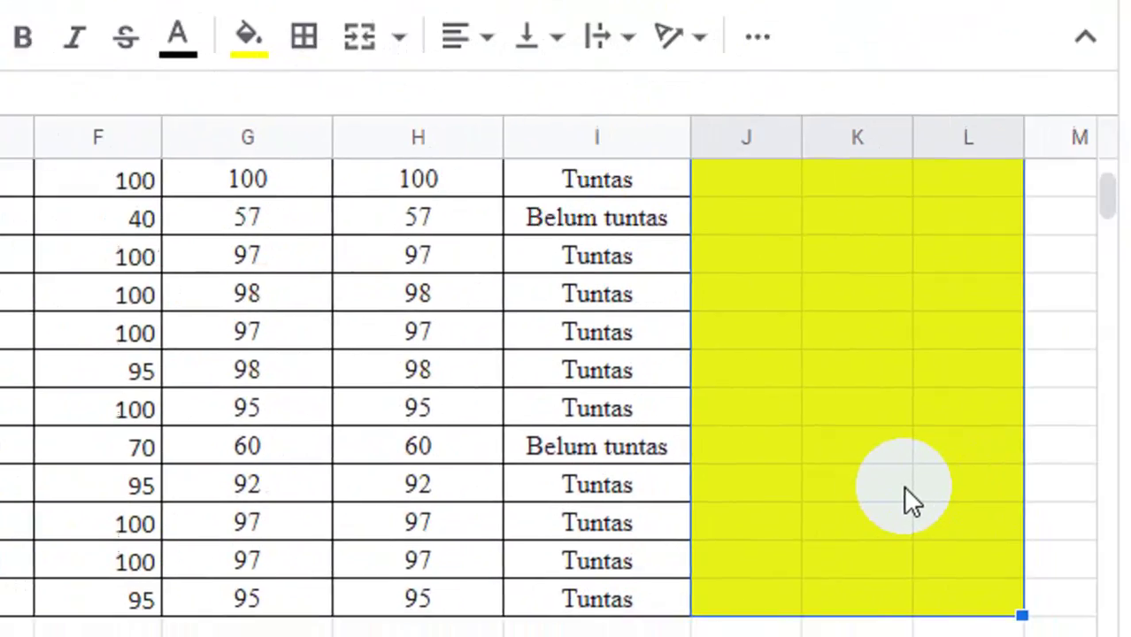
Insert a column directly before the N KD 3.5 column and give it the header "NRemedial".
{"action": "scroll", "coordinate": [903, 485], "scroll_direction": "up", "scroll_amount": 6}
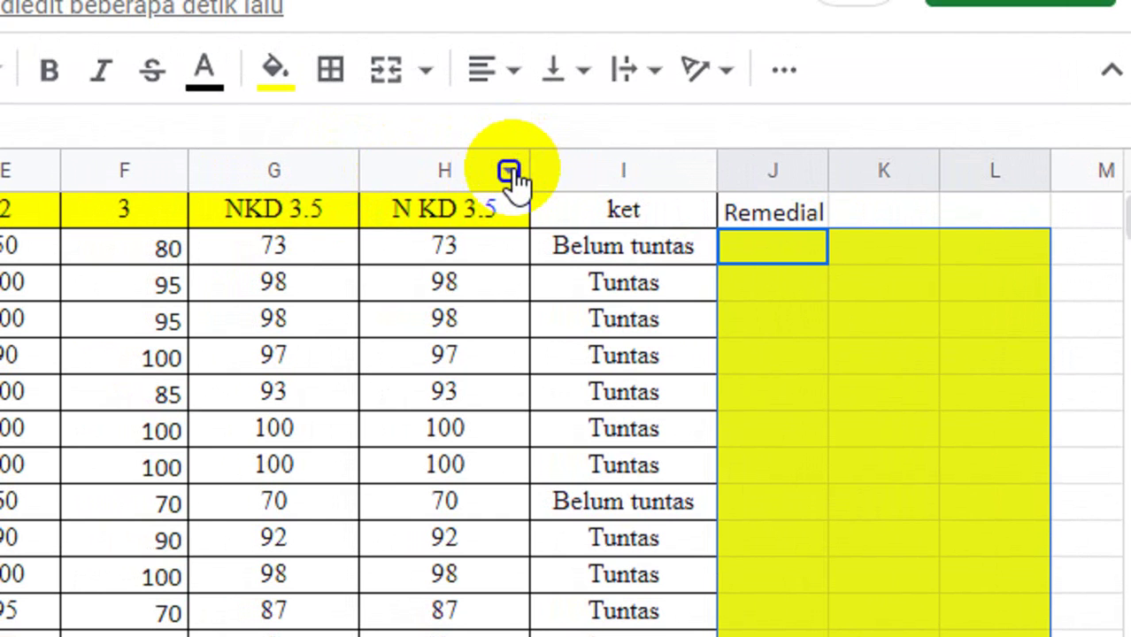
{"action": "left_click", "coordinate": [512, 172]}
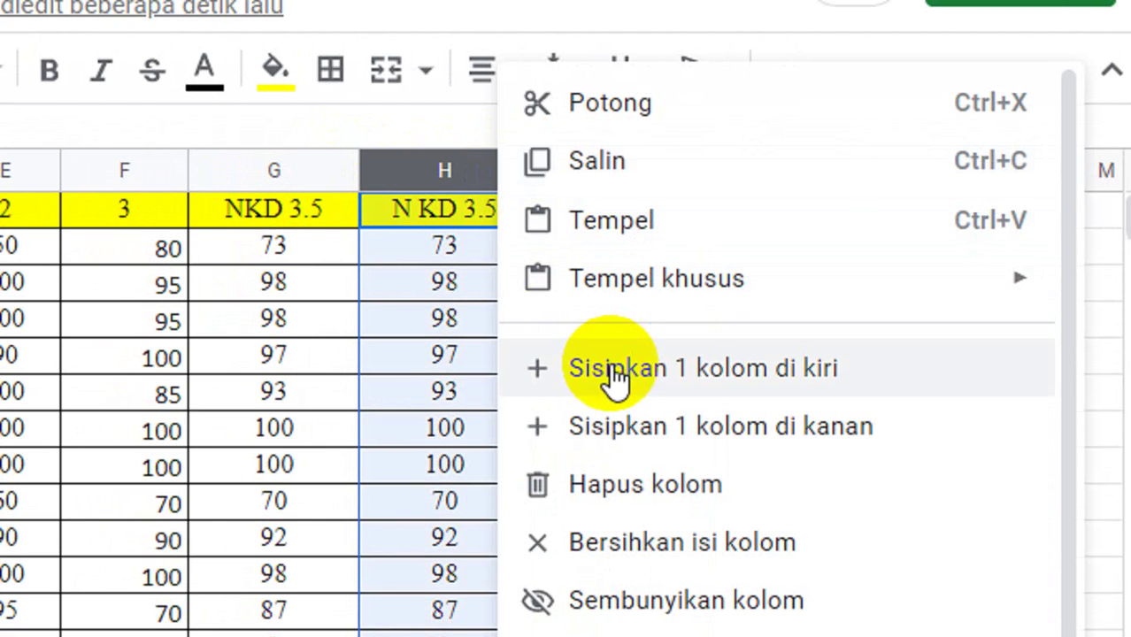
{"action": "left_click", "coordinate": [613, 368]}
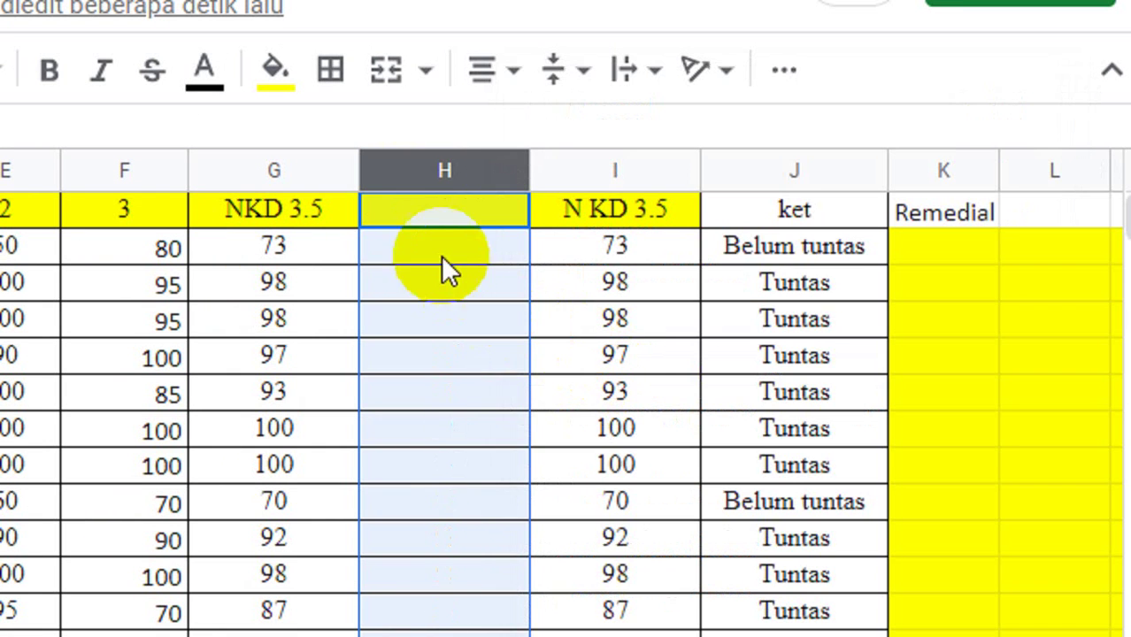
{"action": "left_click", "coordinate": [433, 217]}
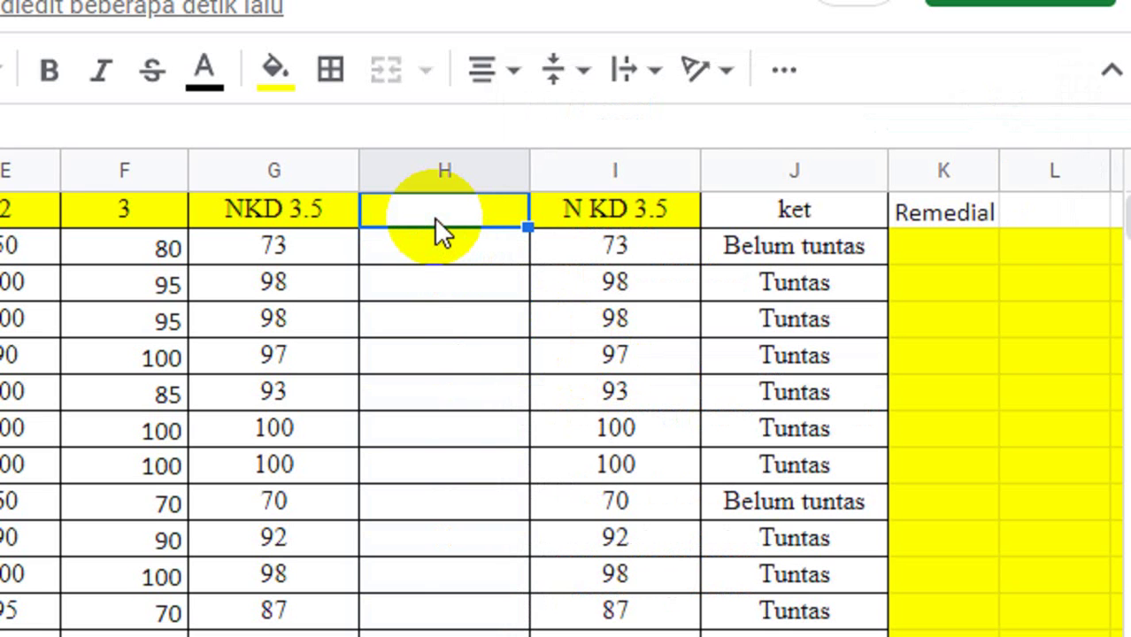
{"action": "type", "text": "N"}
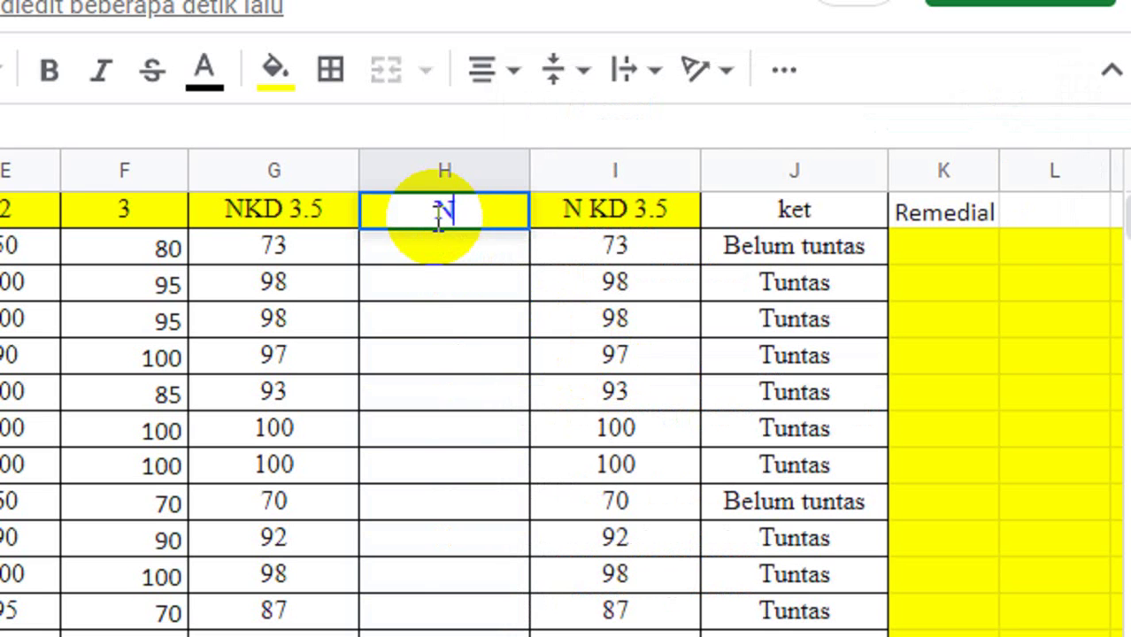
{"action": "type", "text": "Remed"}
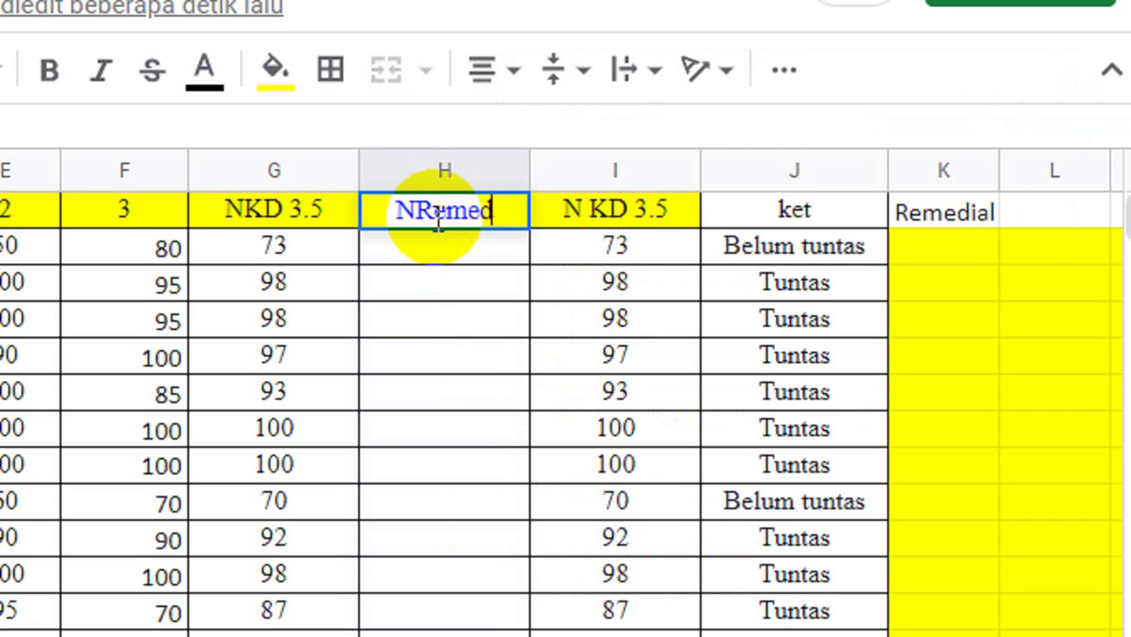
{"action": "type", "text": "ial"}
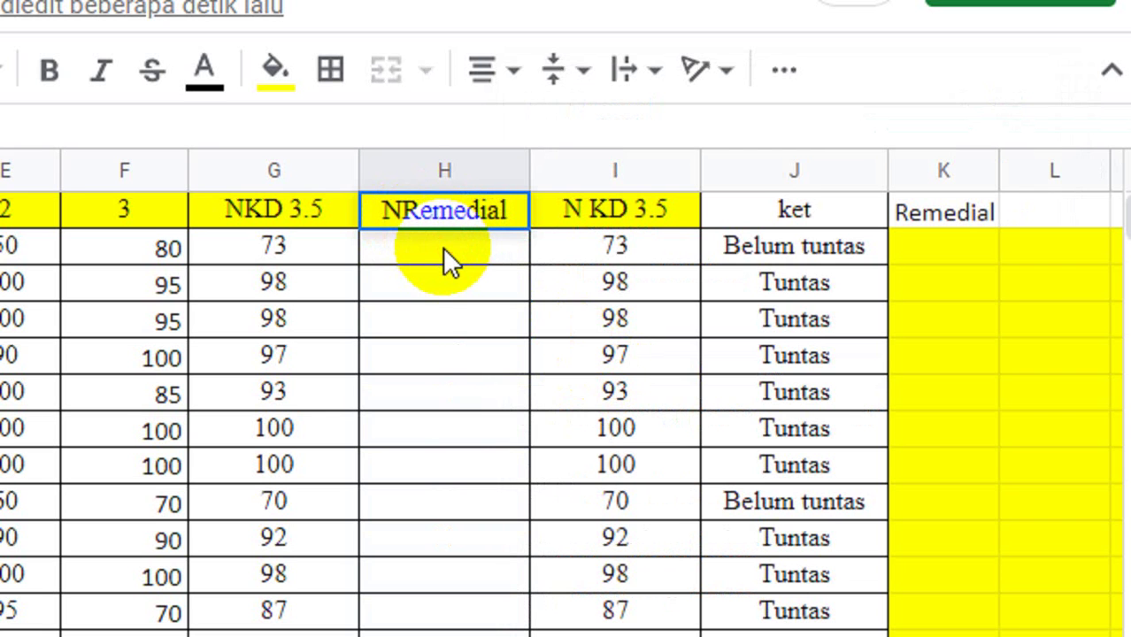
Enter =MAX(K2:M2) in cell H2 and fill it down the NRemedial column for all students.
{"action": "left_click", "coordinate": [446, 252]}
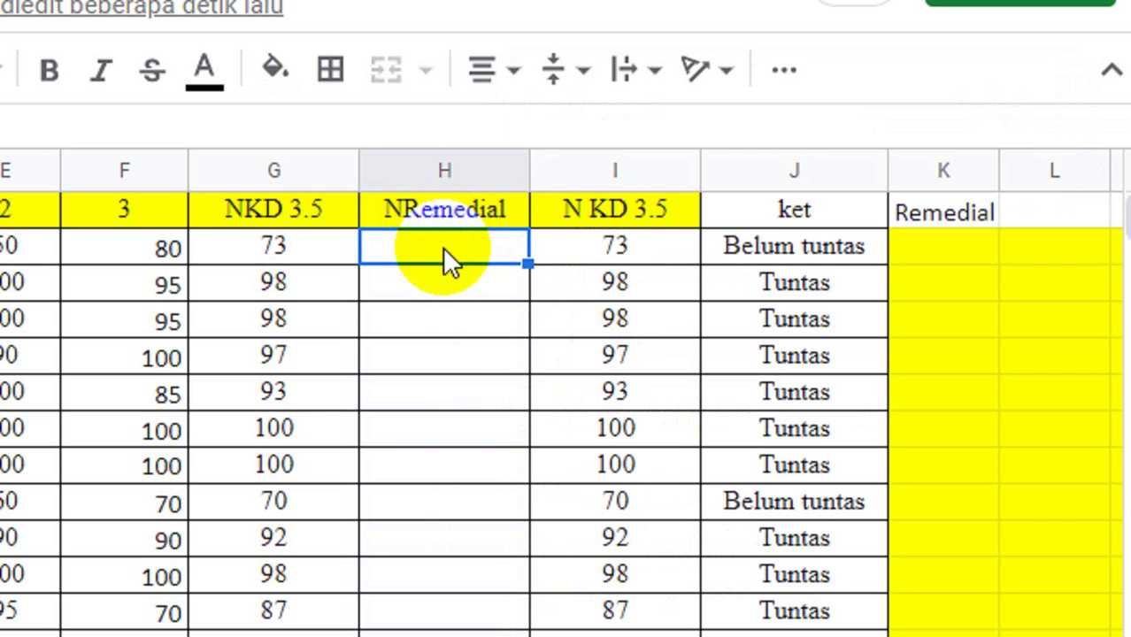
{"action": "double_click", "coordinate": [446, 253]}
{"action": "type", "text": "="}
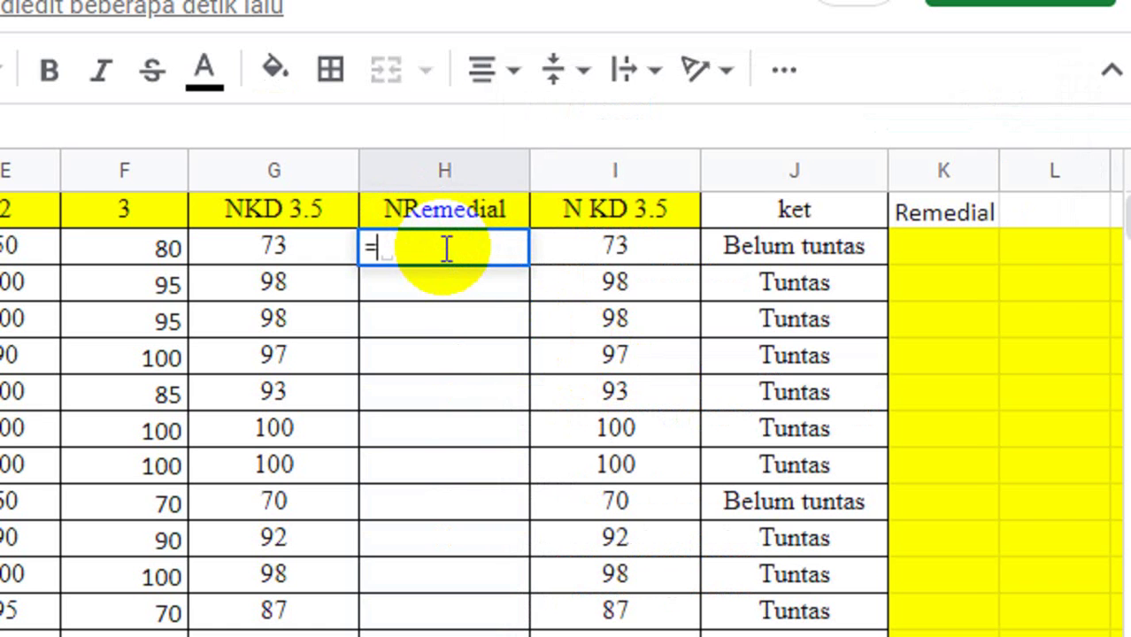
{"action": "type", "text": "max"}
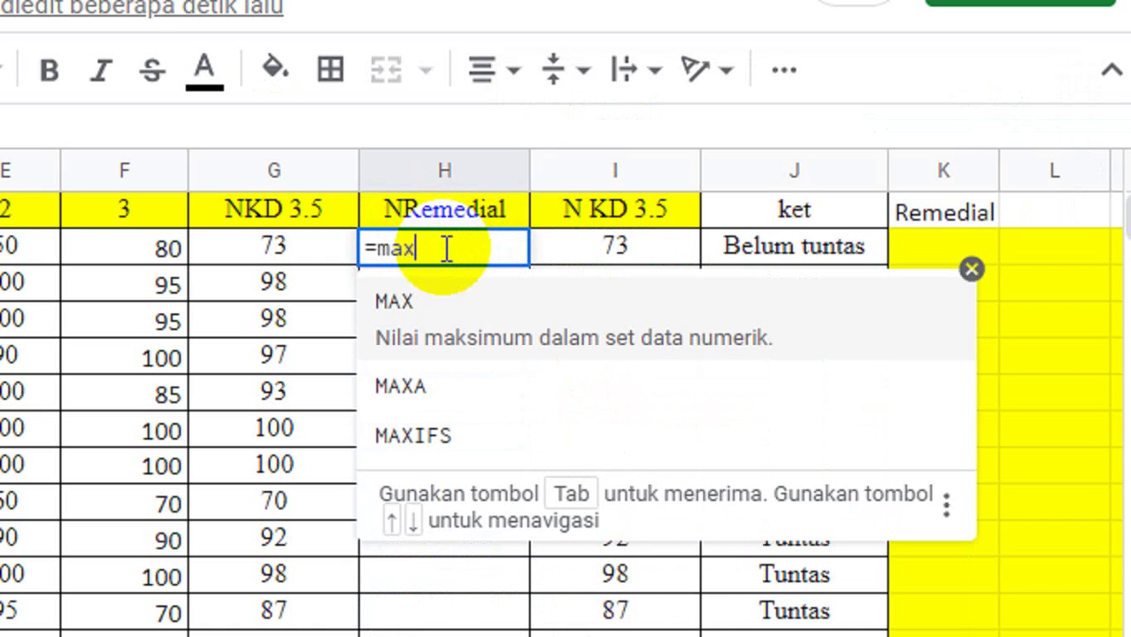
{"action": "left_click", "coordinate": [429, 328]}
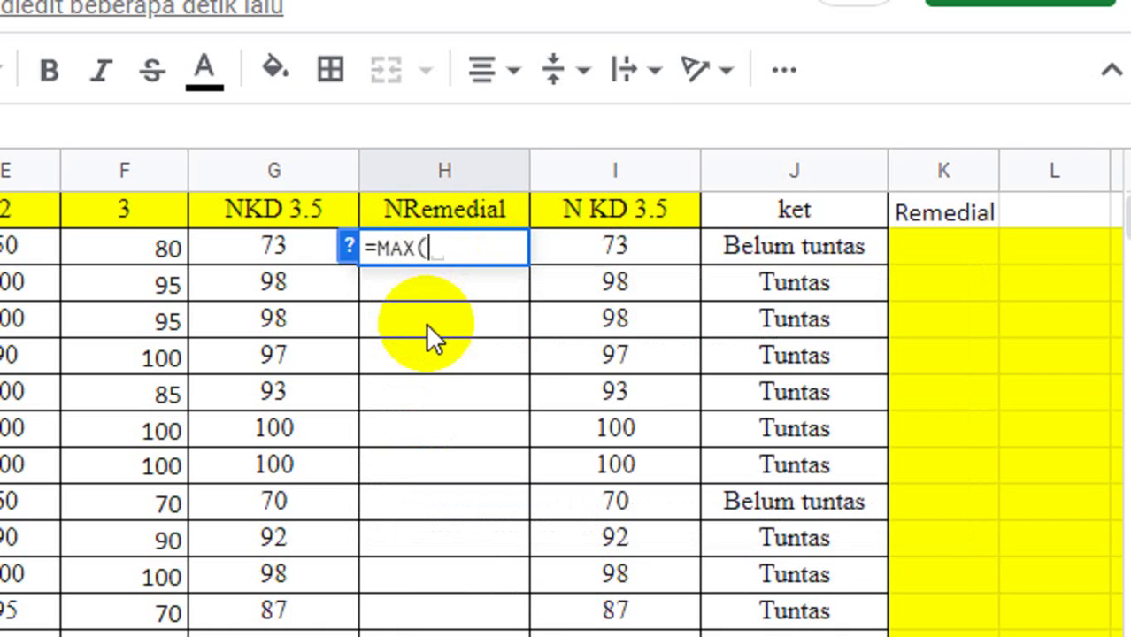
{"action": "left_click", "coordinate": [956, 253]}
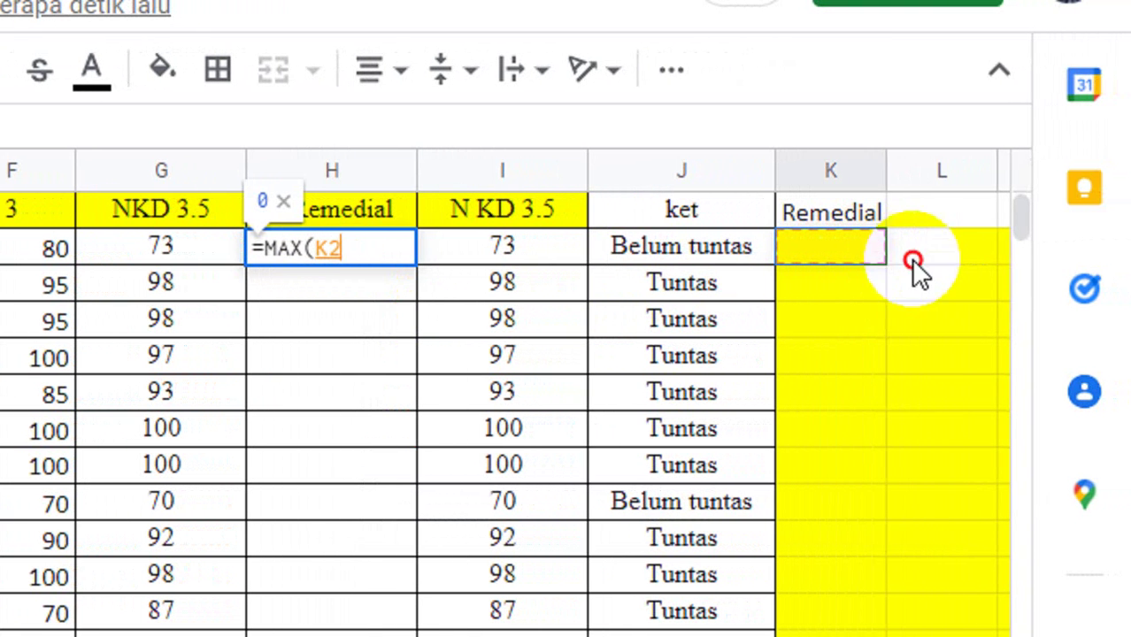
{"action": "left_click_drag", "start_coordinate": [910, 258], "coordinate": [1004, 257]}
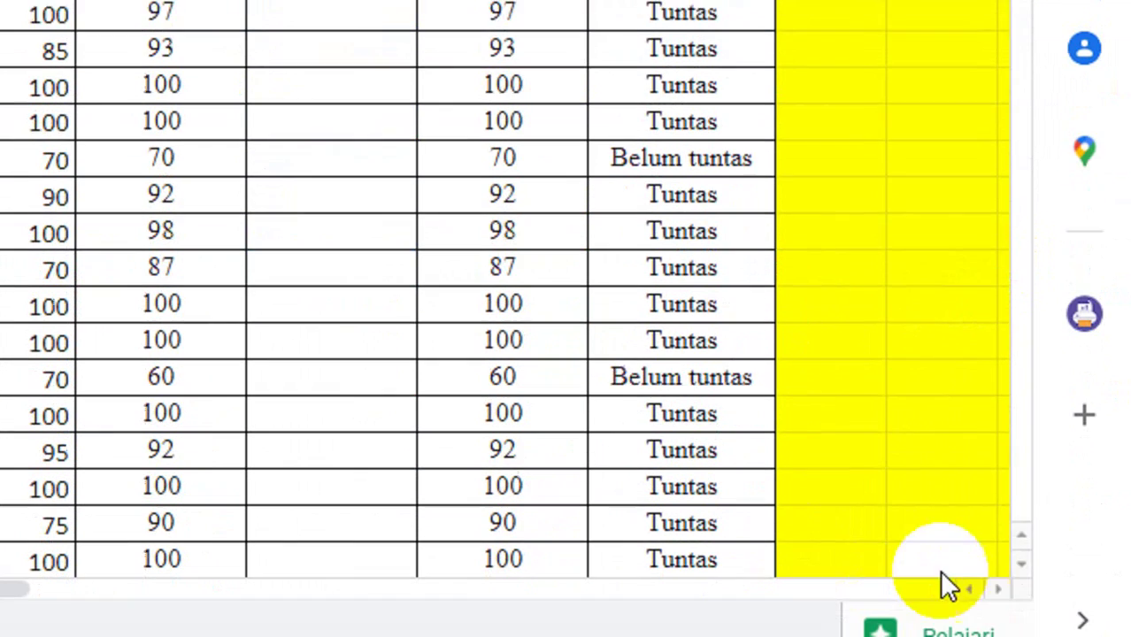
{"action": "left_click", "coordinate": [997, 587]}
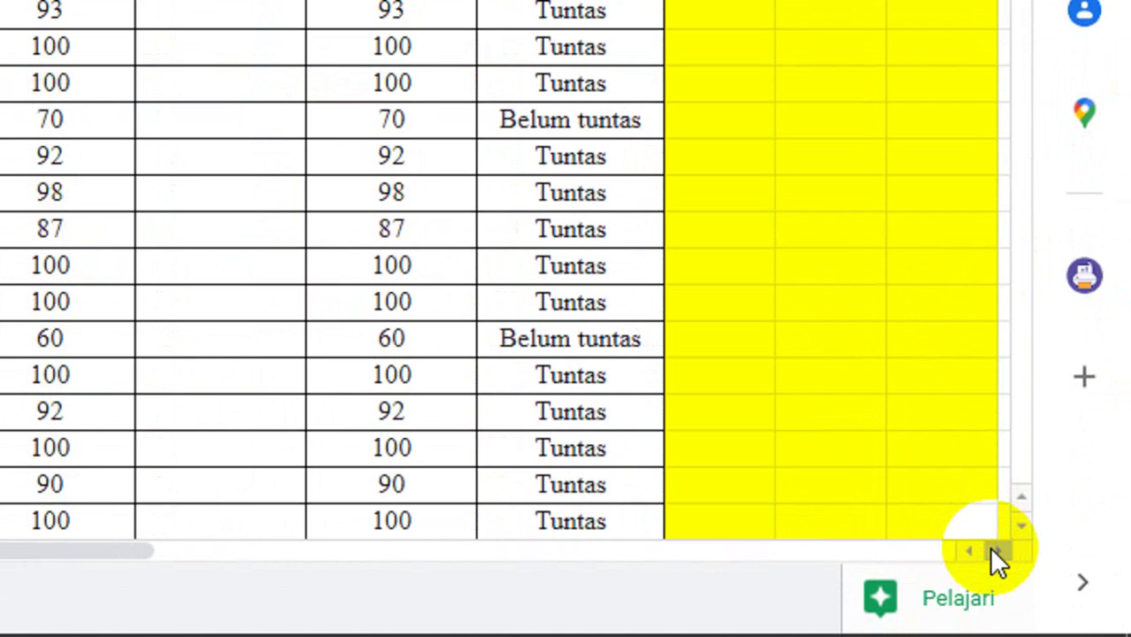
{"action": "left_click", "coordinate": [993, 552]}
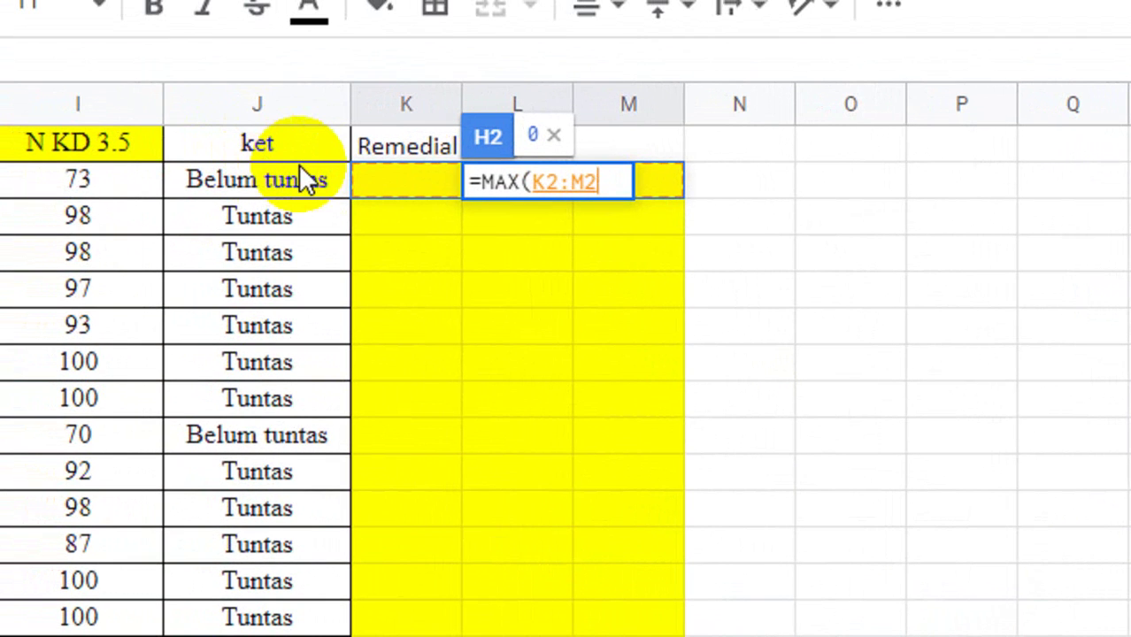
{"action": "type", "text": ")"}
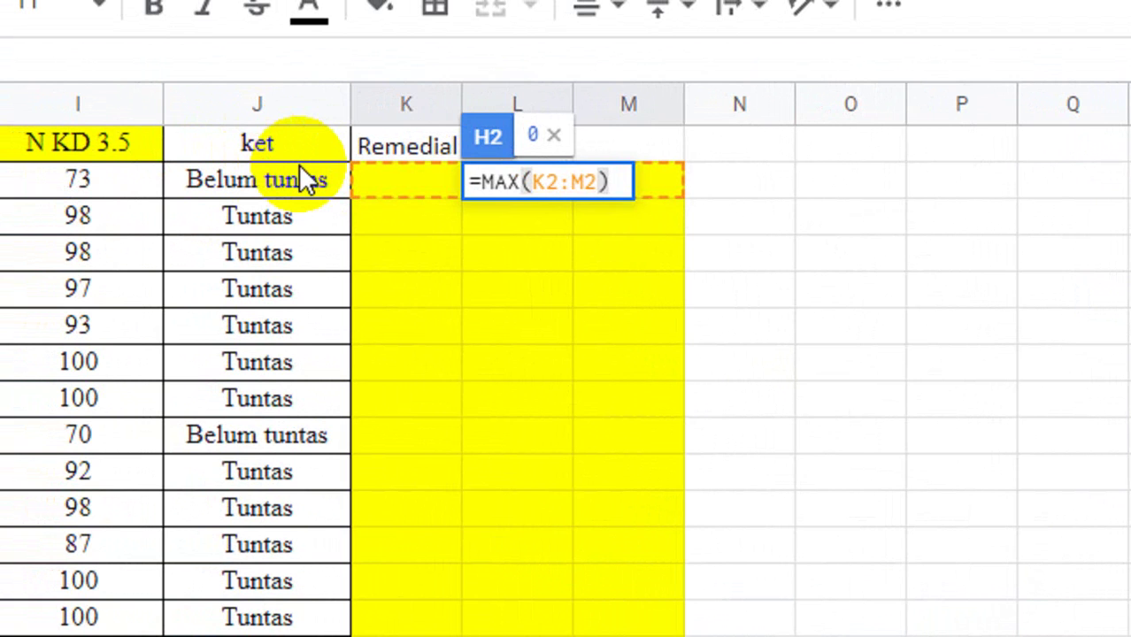
{"action": "key", "text": "Return"}
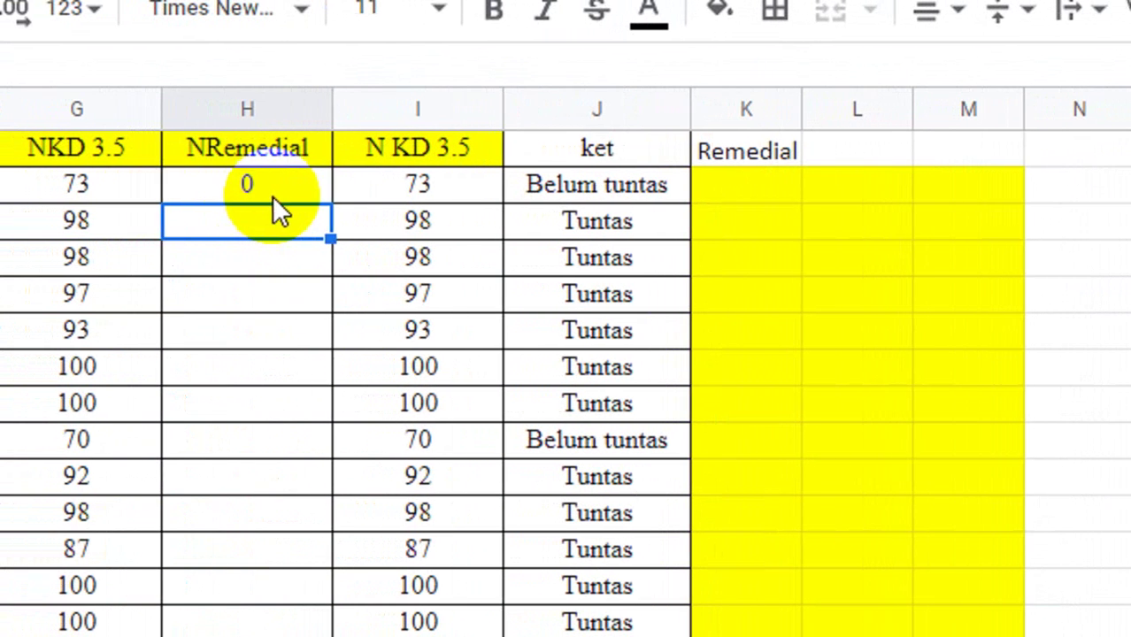
{"action": "left_click", "coordinate": [272, 196]}
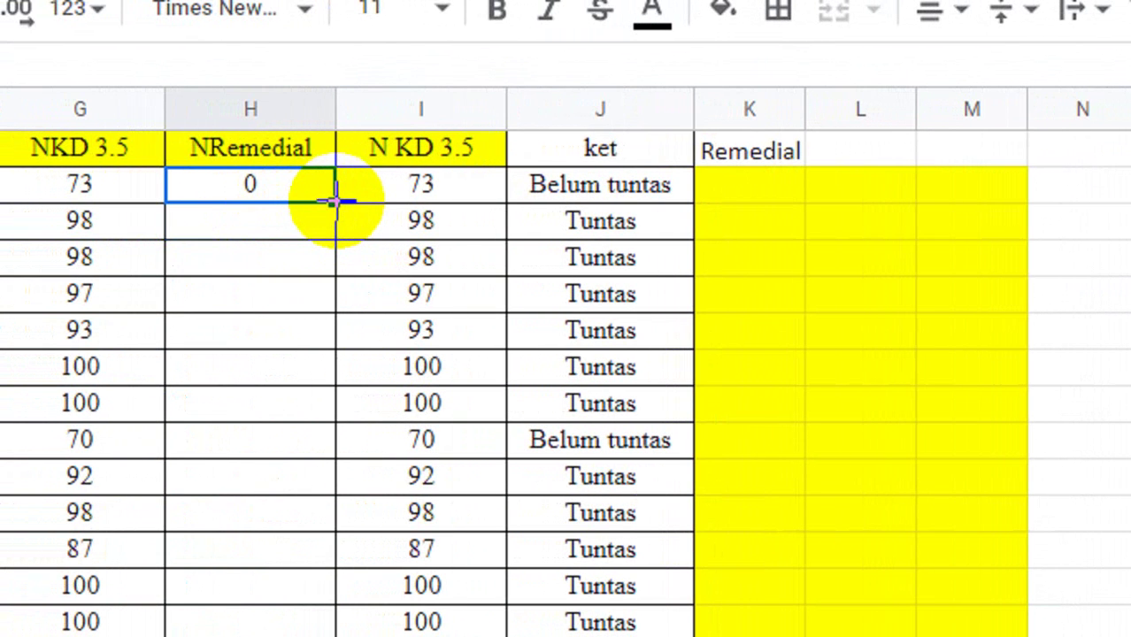
{"action": "double_click", "coordinate": [332, 202]}
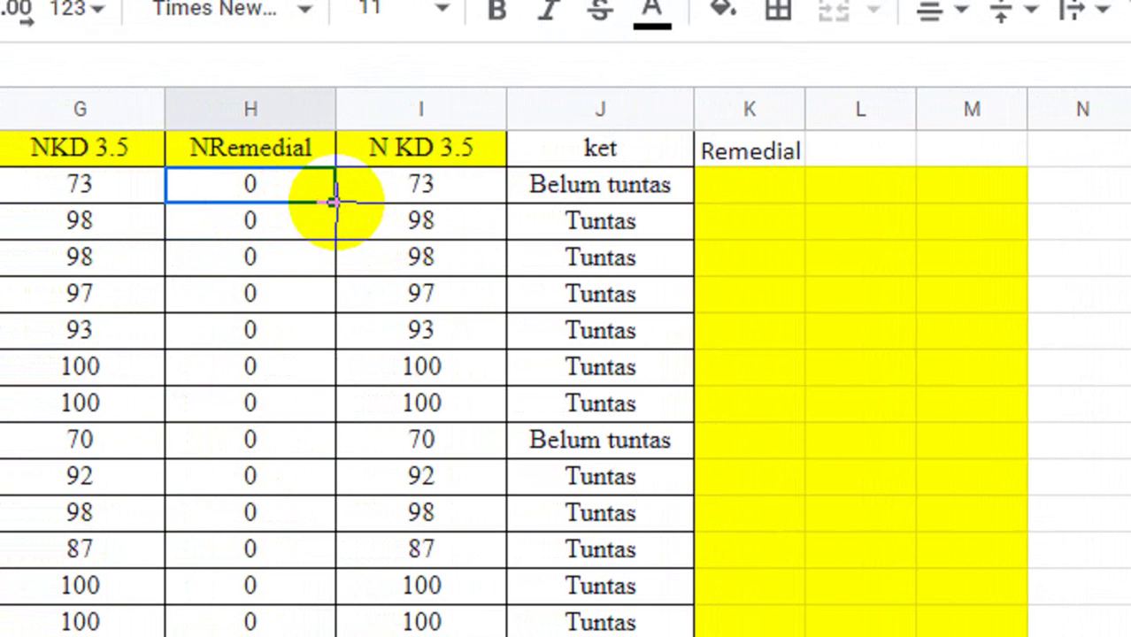
Replace the formula in cell I2 of the N KD 3.5 column with =MAX(G2;H2).
{"action": "left_click", "coordinate": [432, 191]}
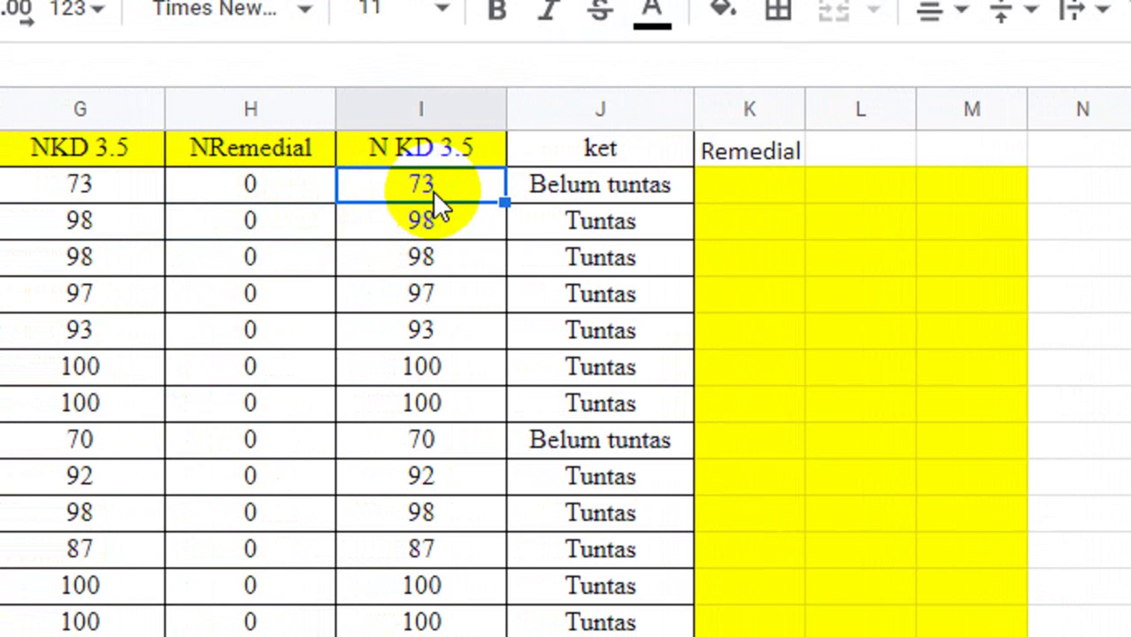
{"action": "type", "text": "=m"}
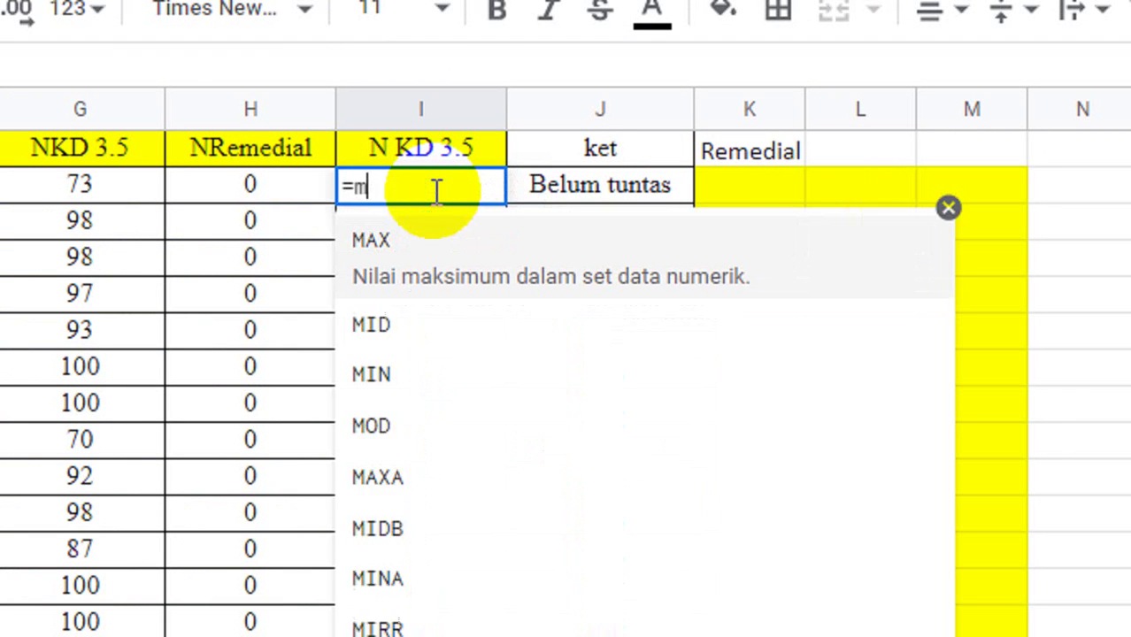
{"action": "type", "text": "ax"}
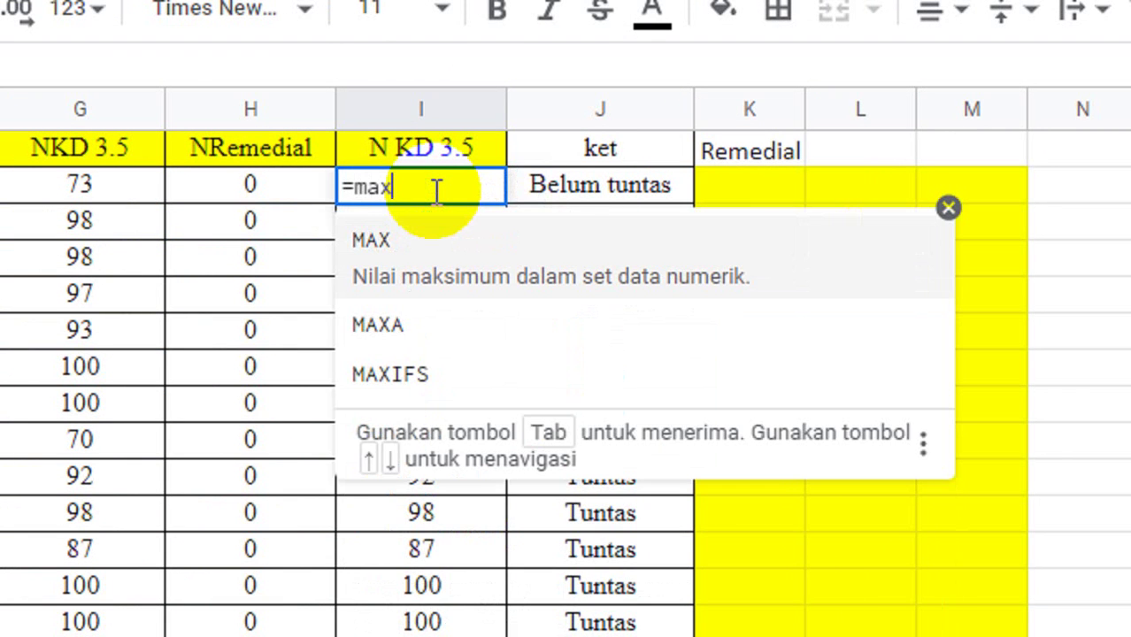
{"action": "left_click", "coordinate": [424, 243]}
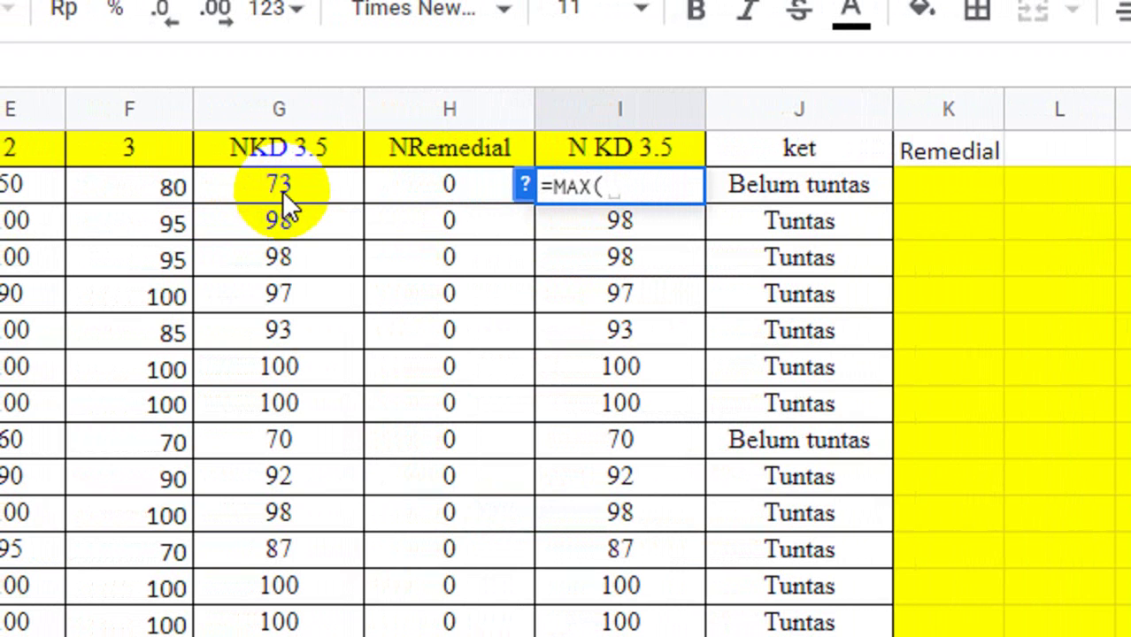
{"action": "left_click", "coordinate": [282, 190]}
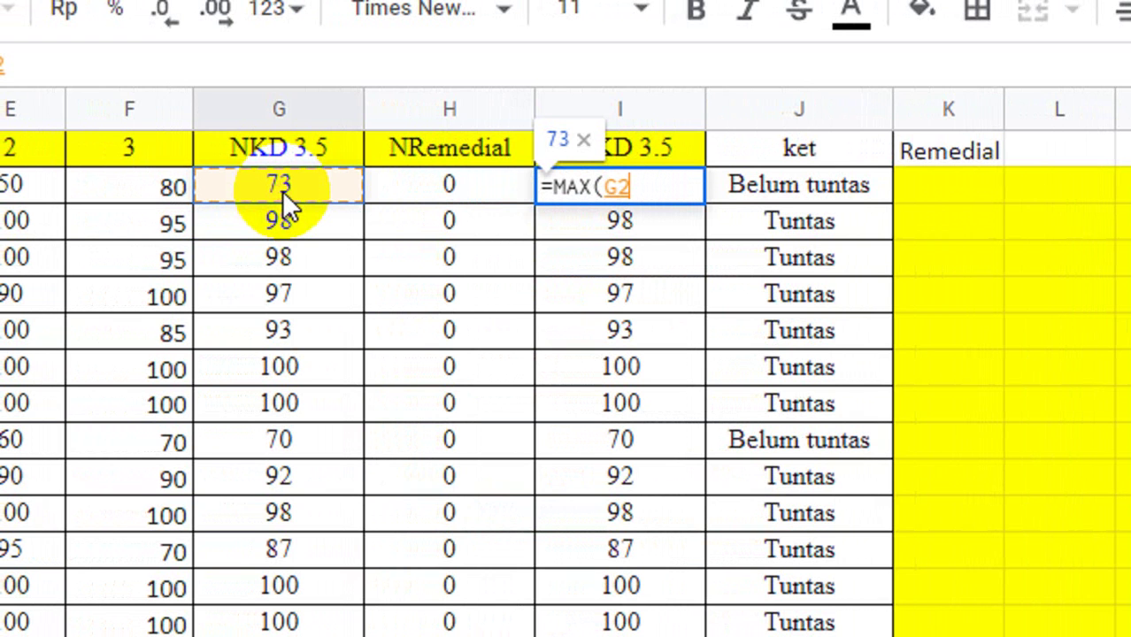
{"action": "type", "text": ";"}
{"action": "left_click", "coordinate": [394, 185]}
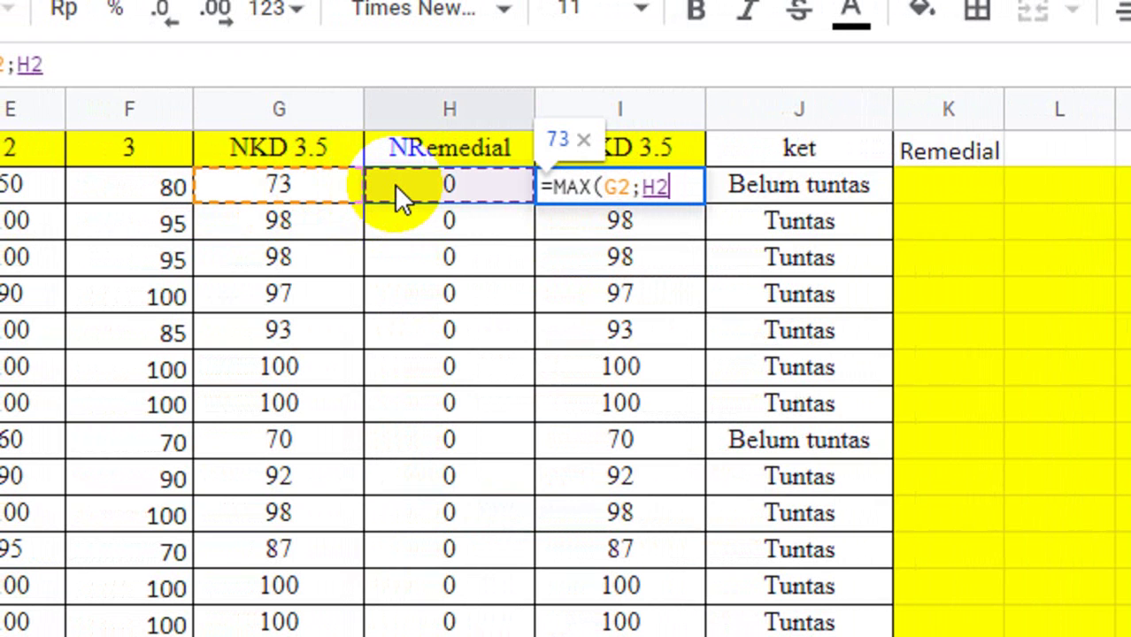
{"action": "type", "text": ")"}
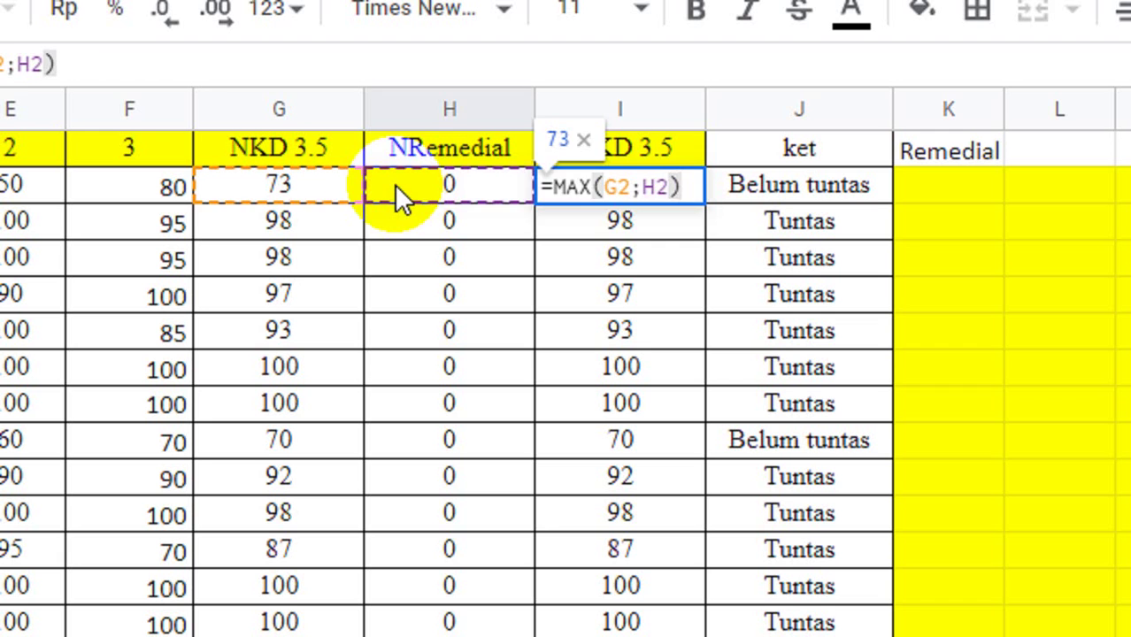
{"action": "key", "text": "Return"}
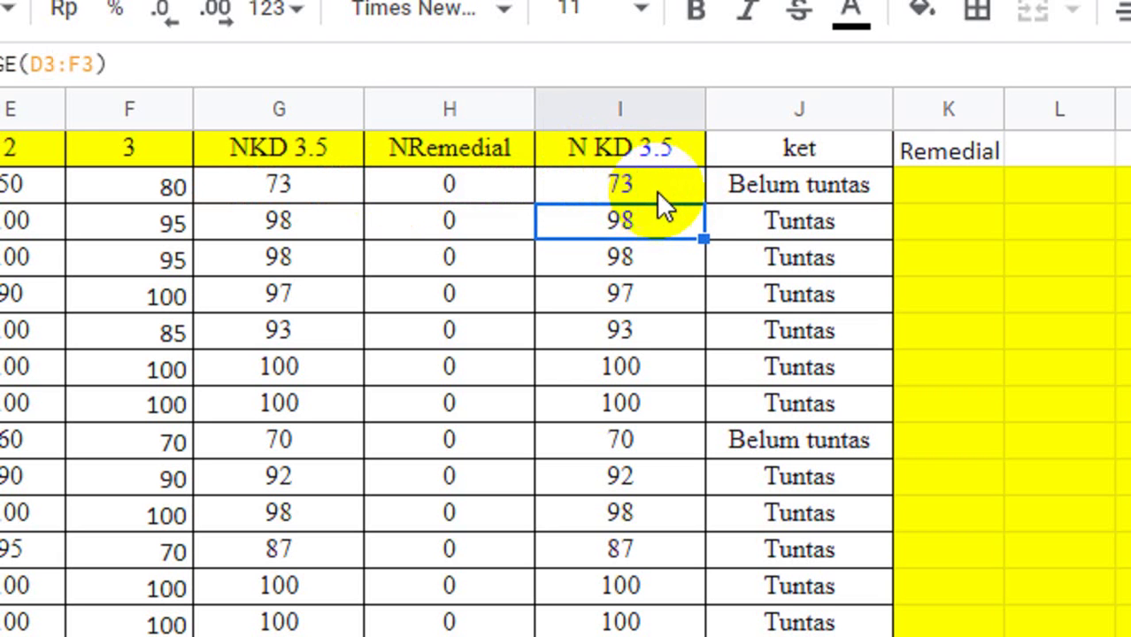
Clear the old average formulas in the N KD 3.5 column from cell I3 down to the last student.
{"action": "left_click", "coordinate": [657, 190]}
{"action": "left_click", "coordinate": [653, 229]}
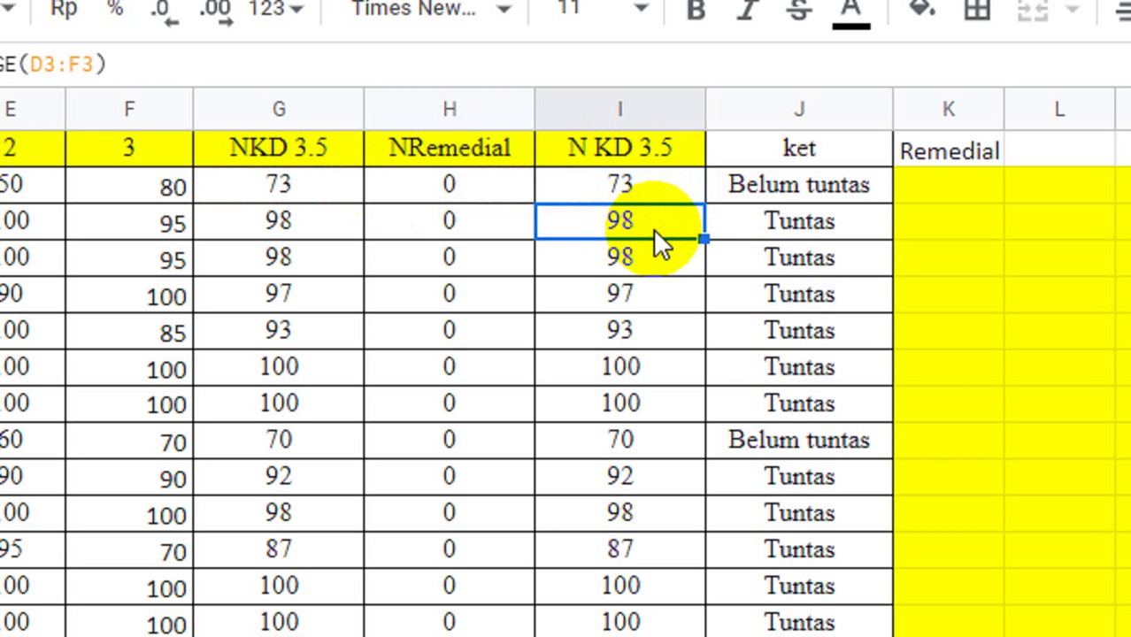
{"action": "key", "text": "ctrl+shift+Down"}
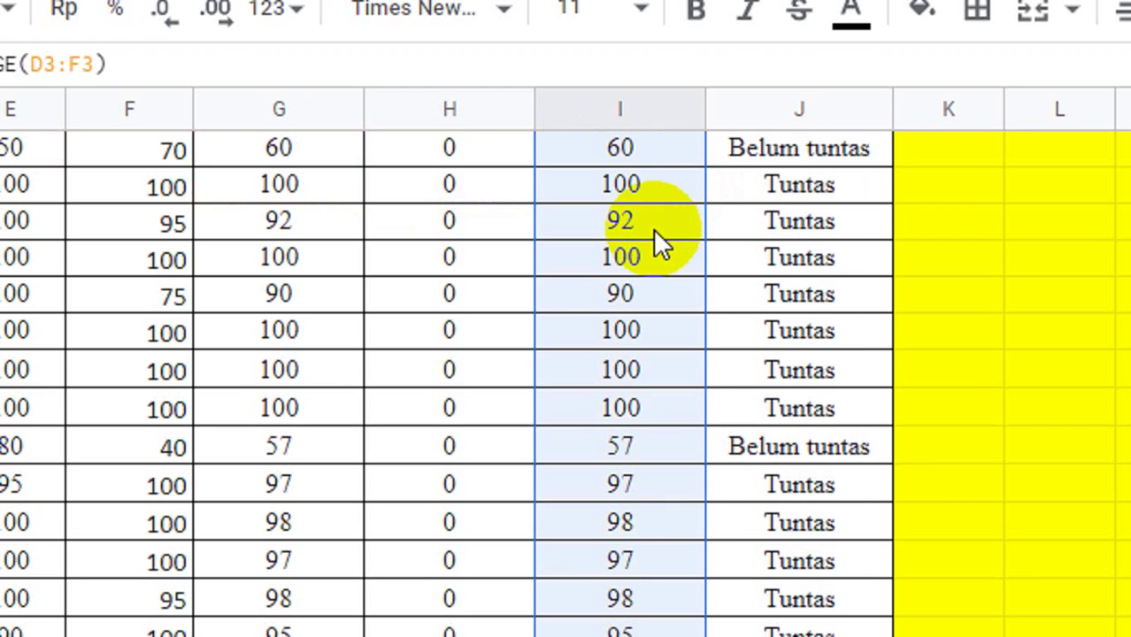
{"action": "key", "text": "Delete"}
{"action": "scroll", "coordinate": [653, 229], "scroll_direction": "up", "scroll_amount": 10}
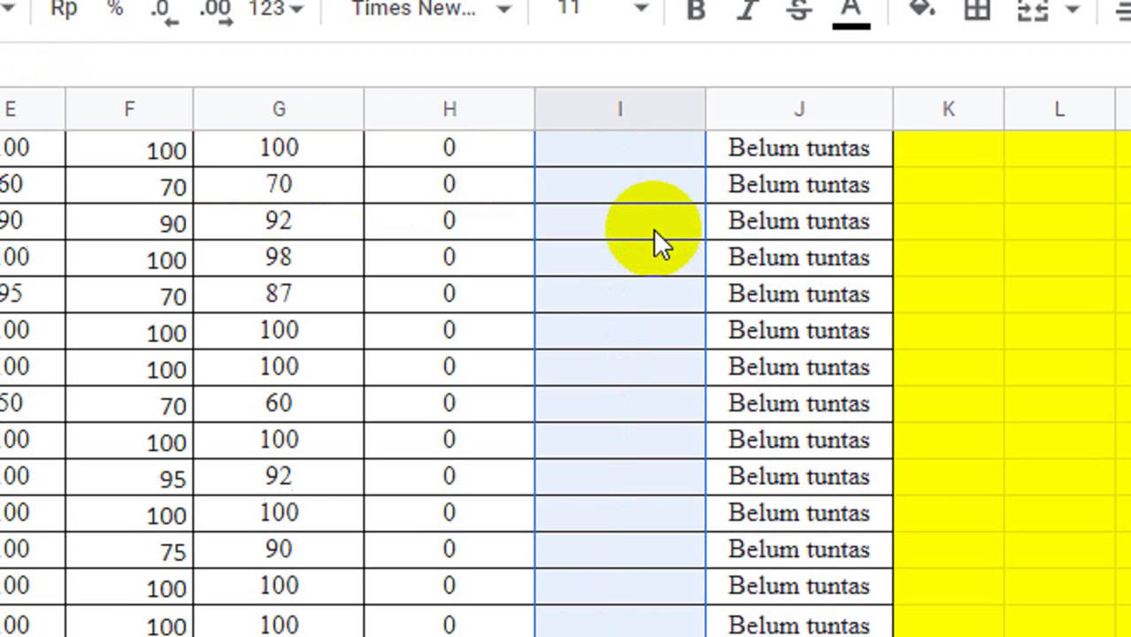
Fill the formula in cell I2 down the N KD 3.5 column for all students and select the first ket cell.
{"action": "left_click", "coordinate": [675, 189]}
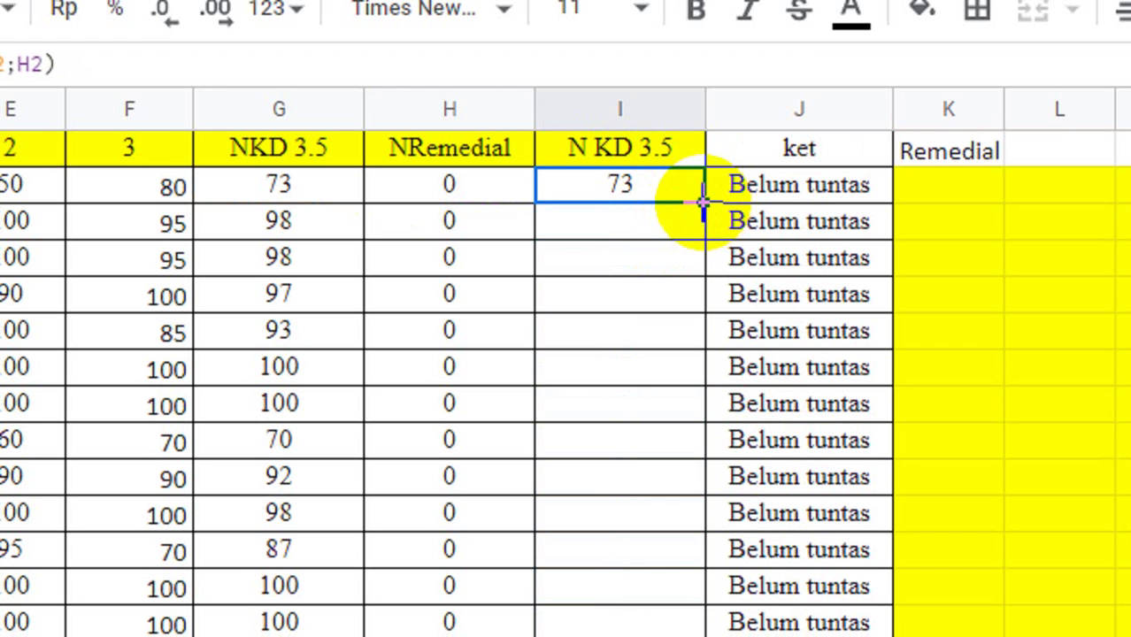
{"action": "double_click", "coordinate": [702, 202]}
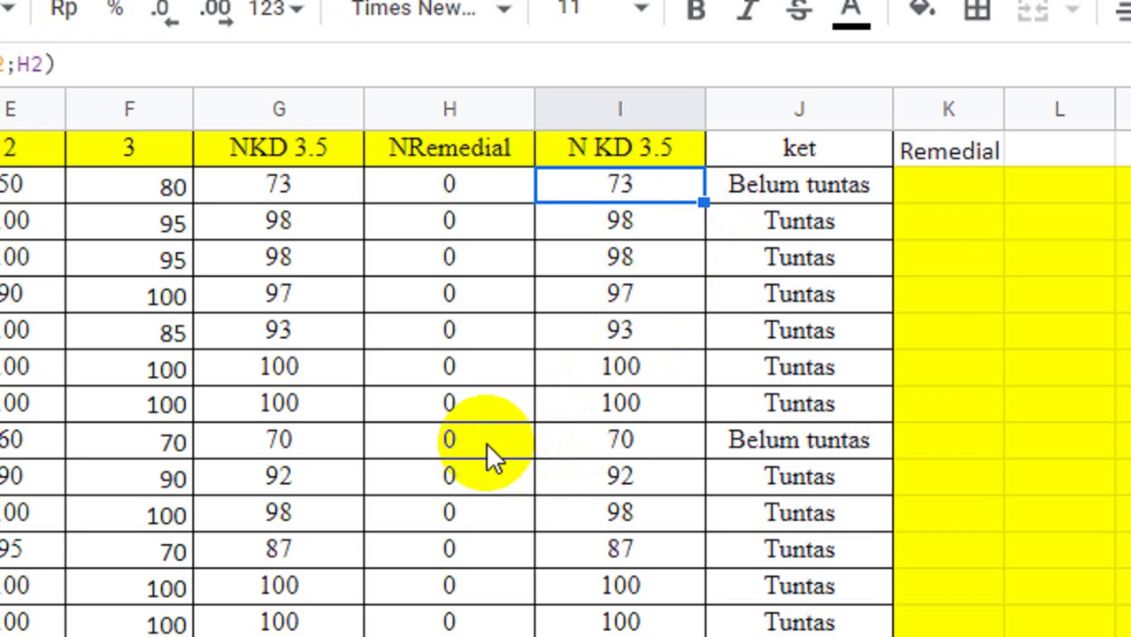
{"action": "left_click", "coordinate": [769, 189]}
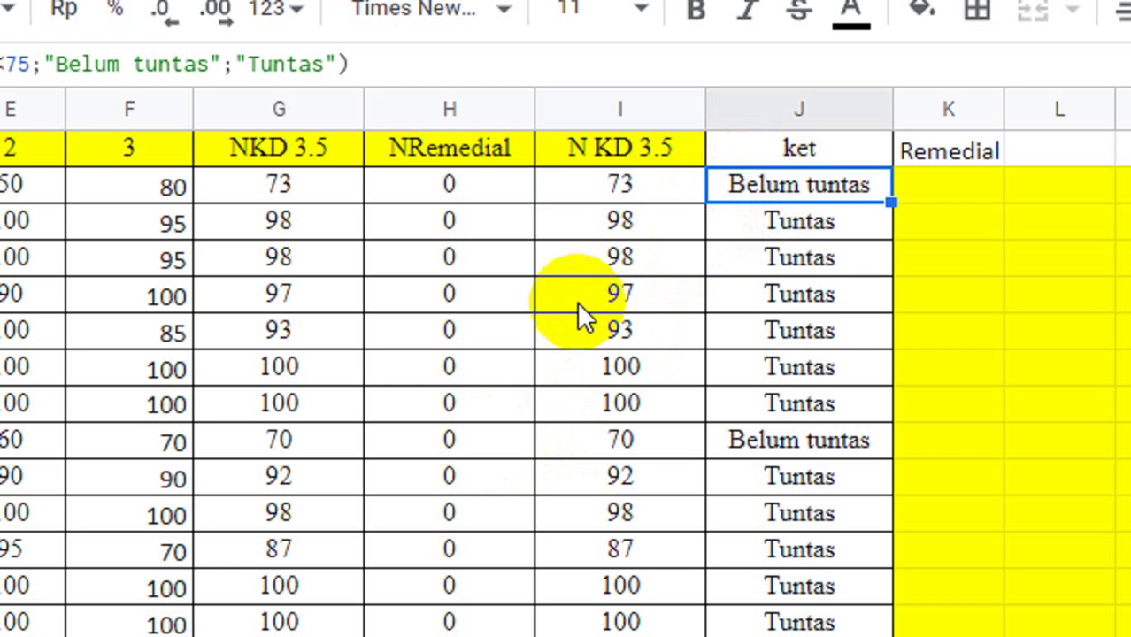
Change the NRemedial formula in cell H2 to =if(MAX(K2:M2)<75;max(K2:M2);75).
{"action": "left_click", "coordinate": [494, 190]}
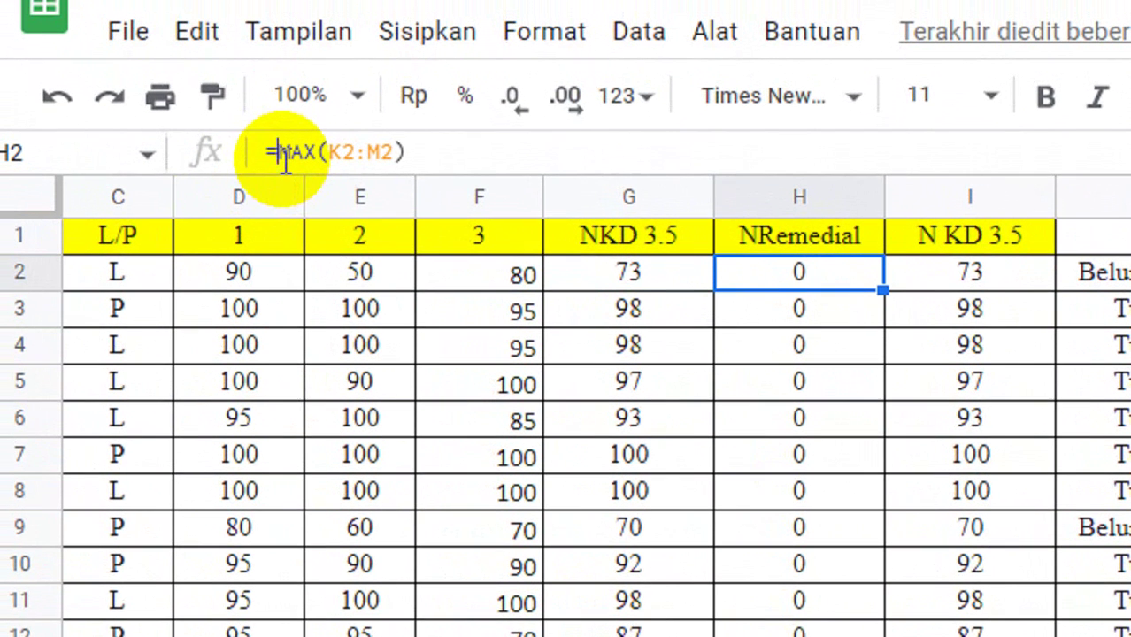
{"action": "left_click", "coordinate": [281, 144]}
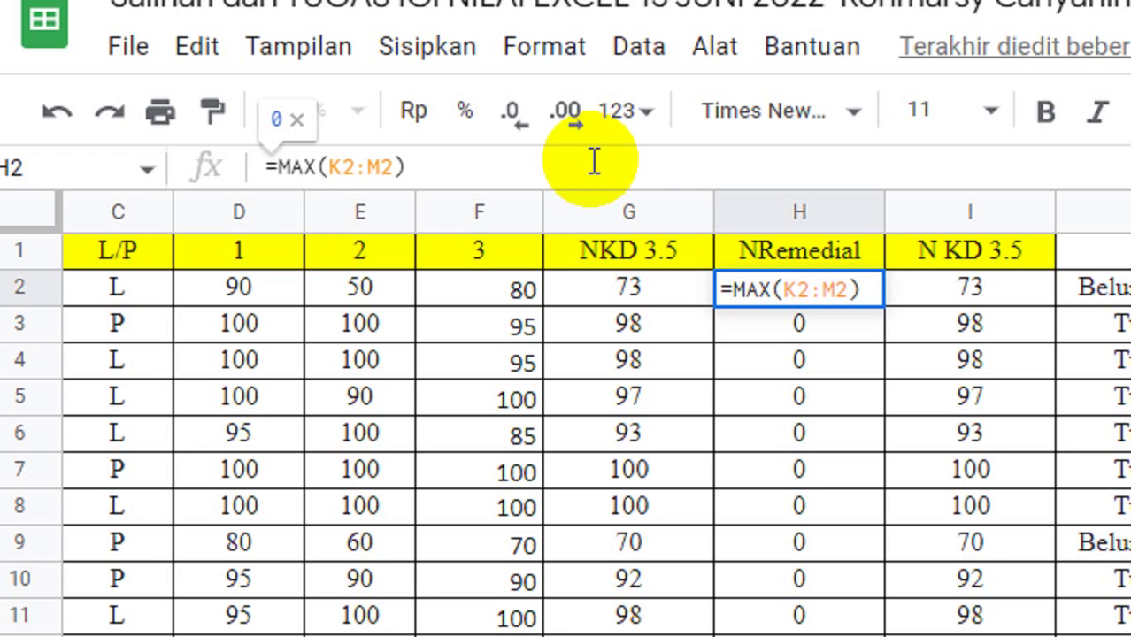
{"action": "type", "text": "if("}
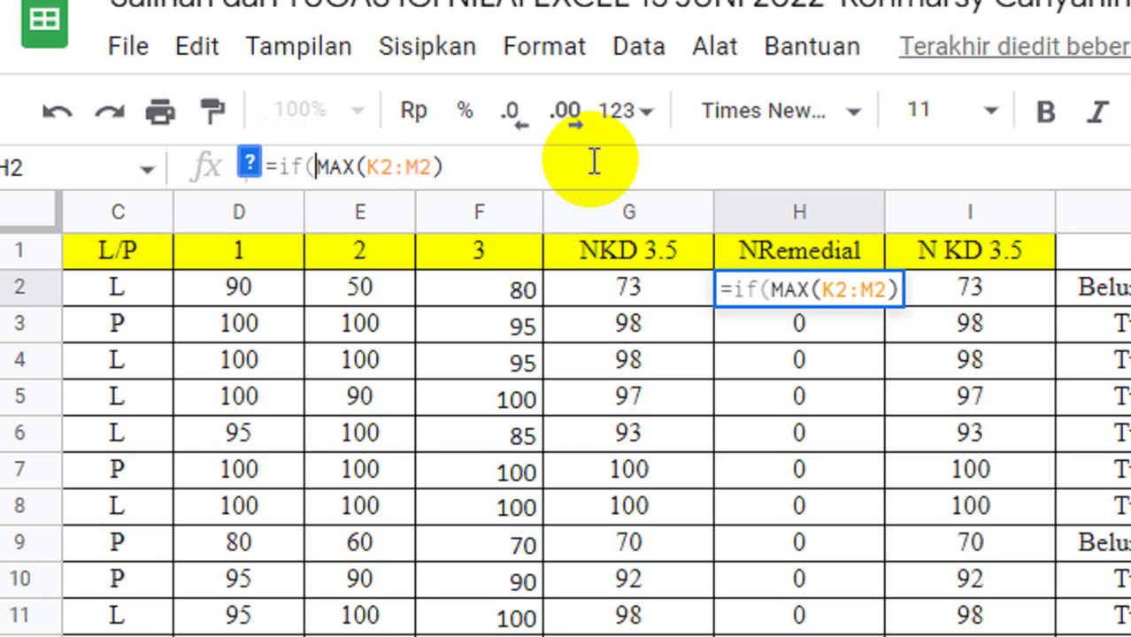
{"action": "left_click", "coordinate": [535, 166]}
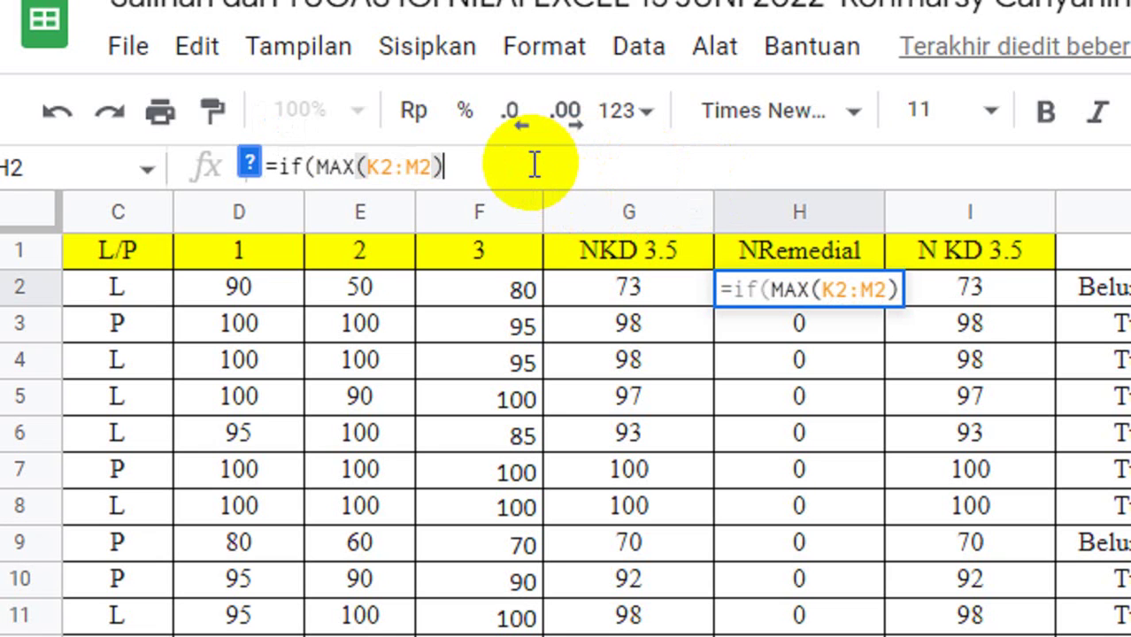
{"action": "type", "text": ">"}
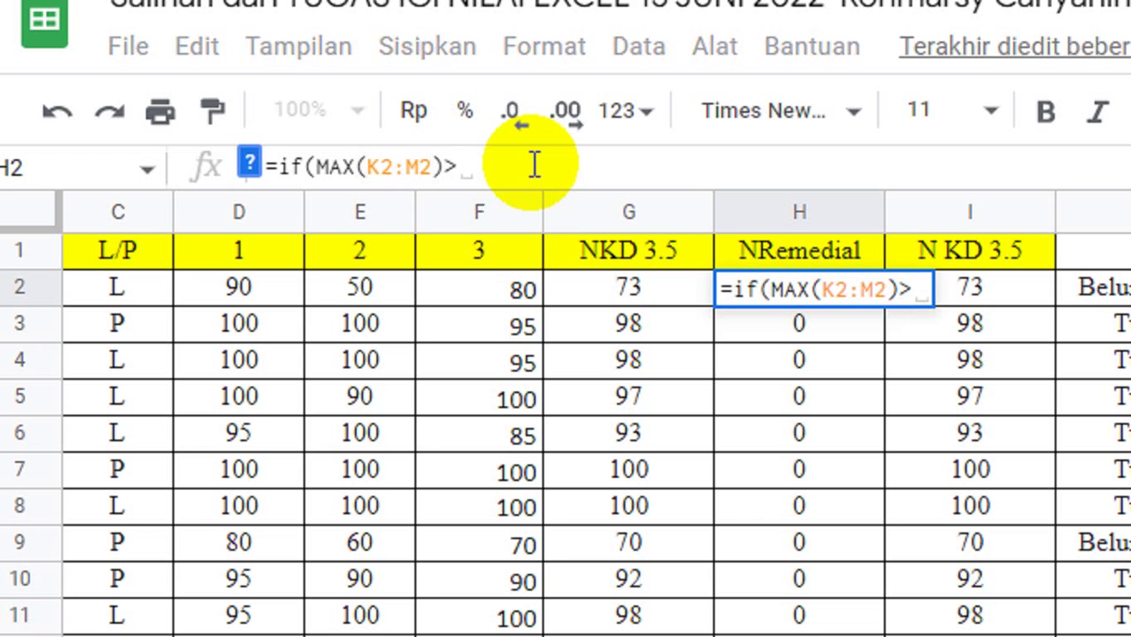
{"action": "key", "text": "BackSpace"}
{"action": "type", "text": "<75"}
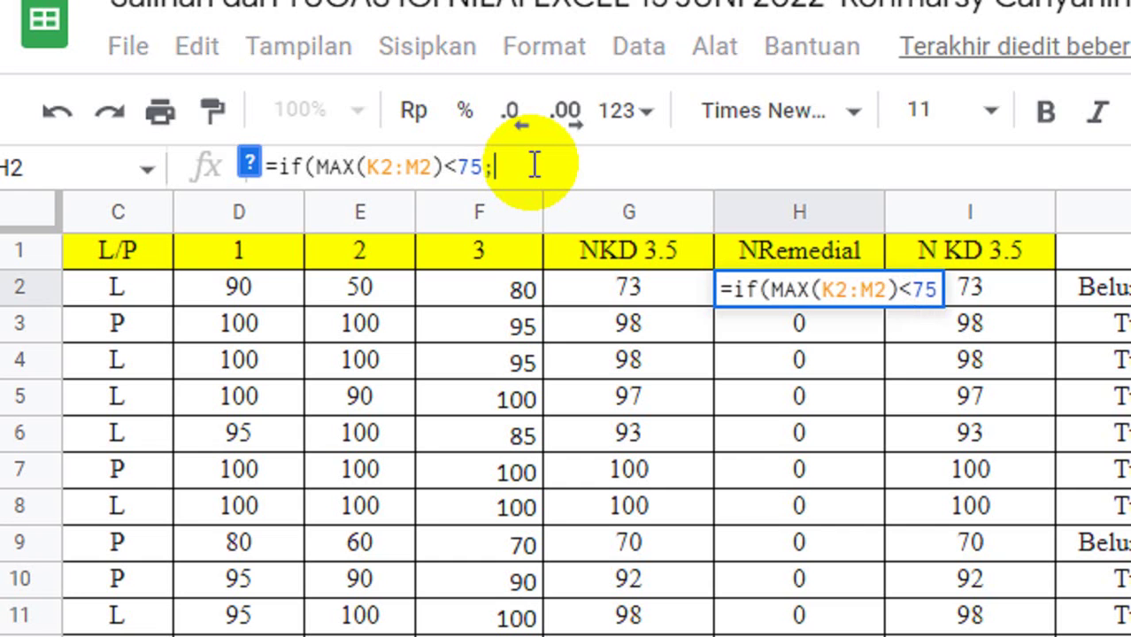
{"action": "type", "text": "; "}
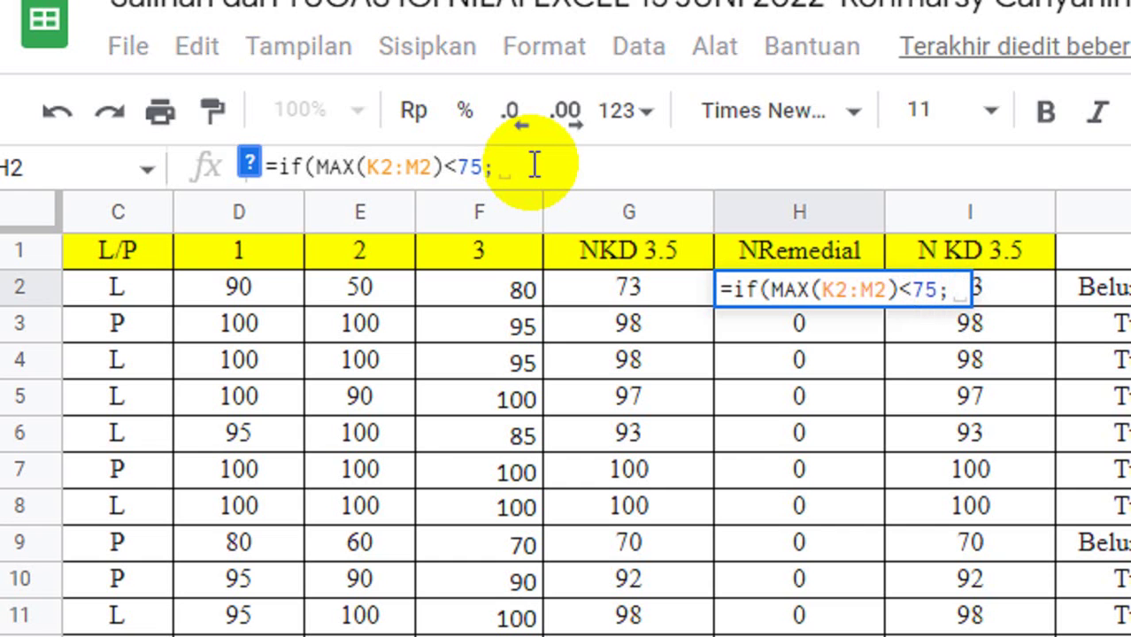
{"action": "type", "text": "max("}
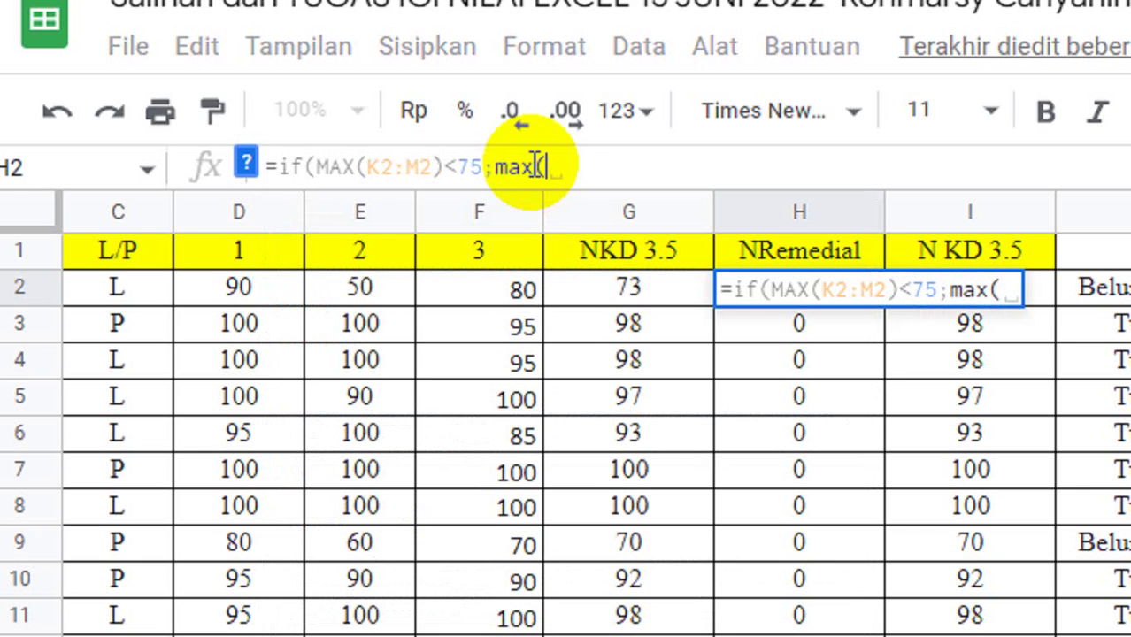
{"action": "type", "text": "K2:M"}
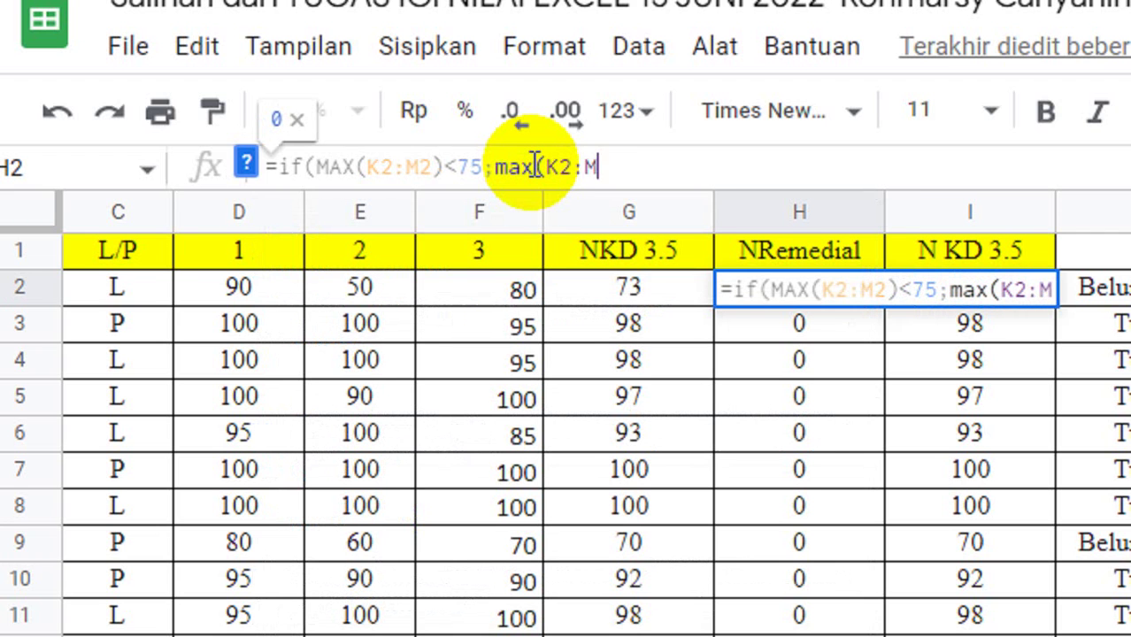
{"action": "type", "text": "2"}
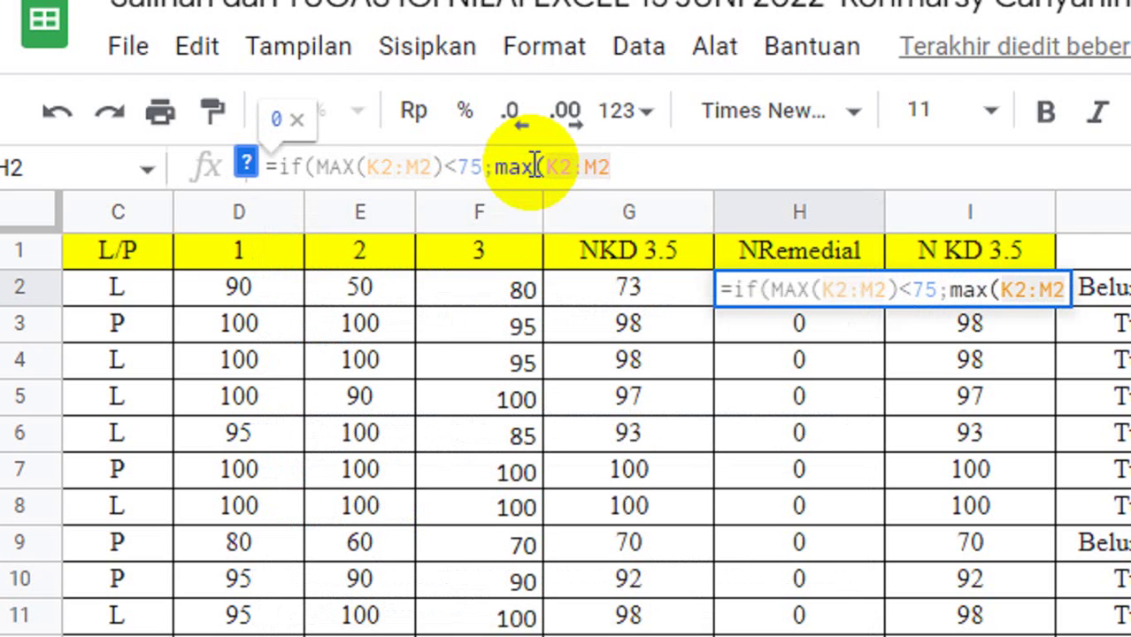
{"action": "type", "text": ")"}
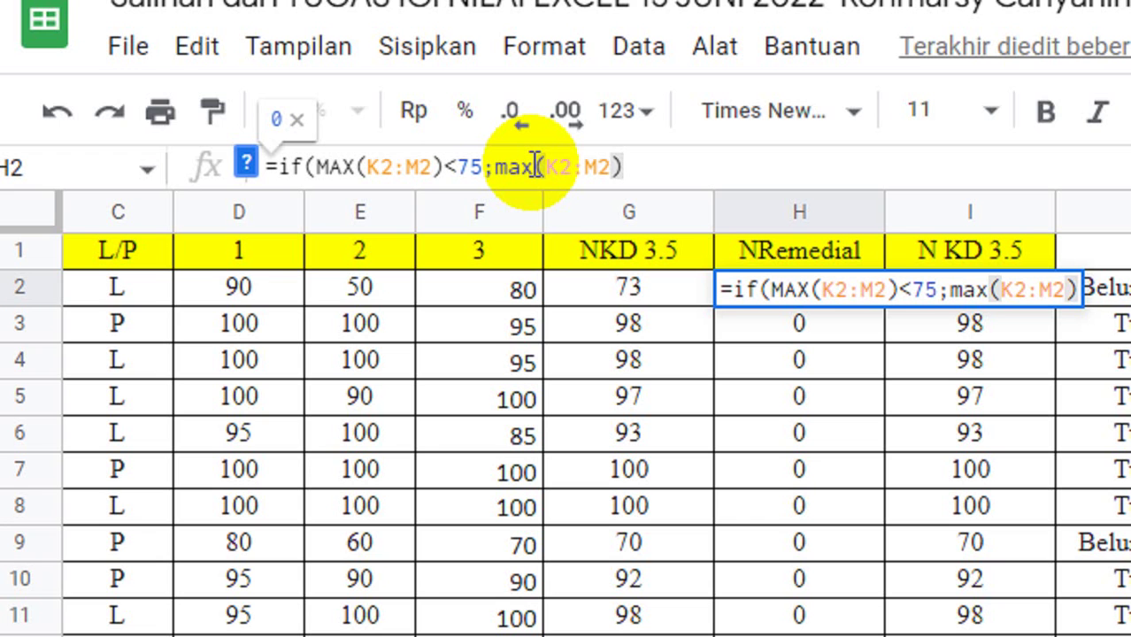
{"action": "type", "text": ";"}
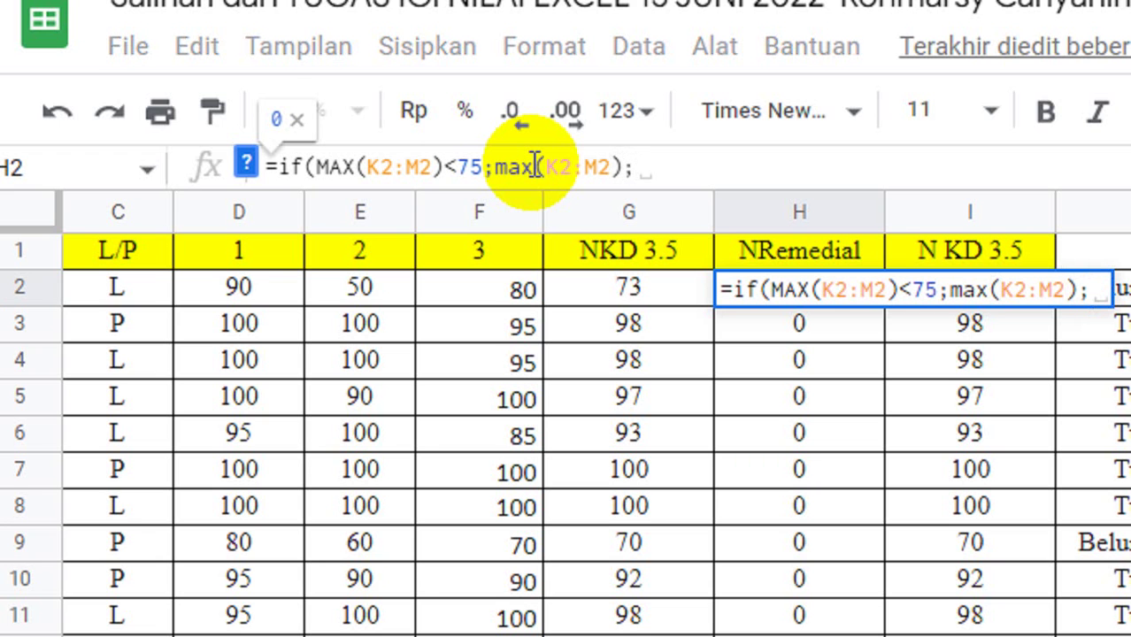
{"action": "type", "text": "75"}
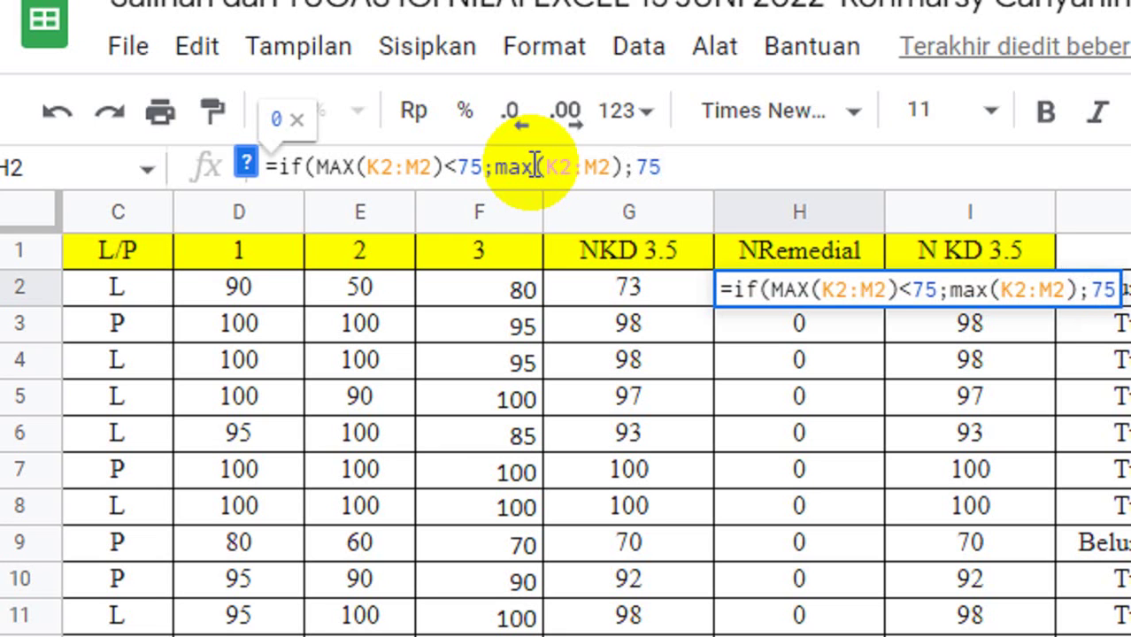
{"action": "type", "text": ")"}
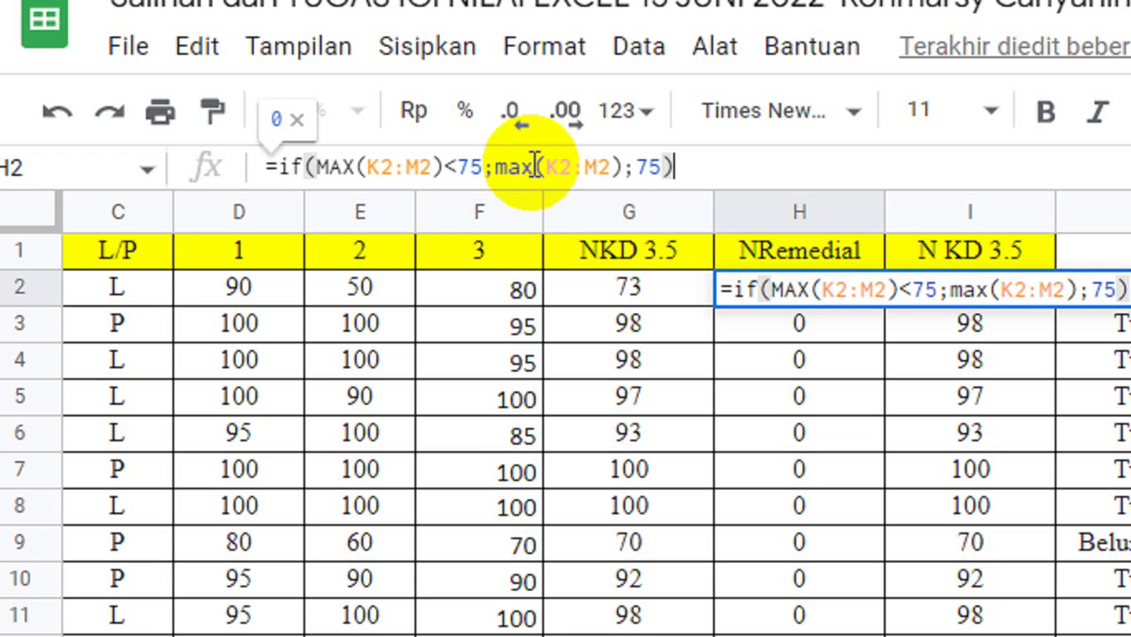
{"action": "key", "text": "Return"}
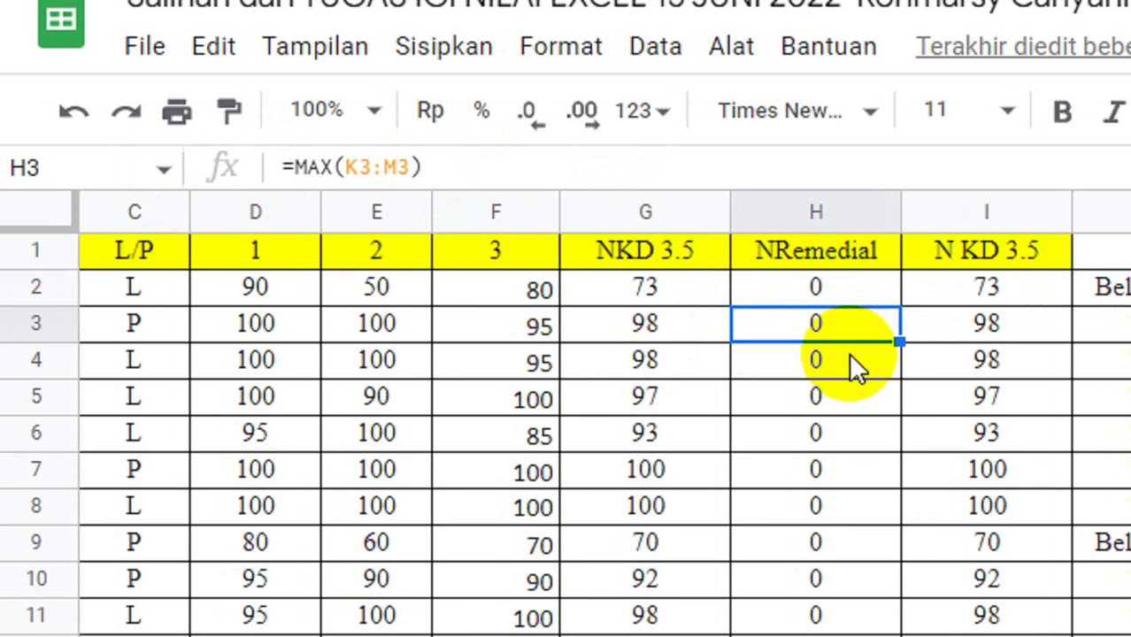
Clear the old NRemedial formulas in H3:H33 and fill the formula from cell H2 down the column.
{"action": "key", "text": "ctrl+shift+Down"}
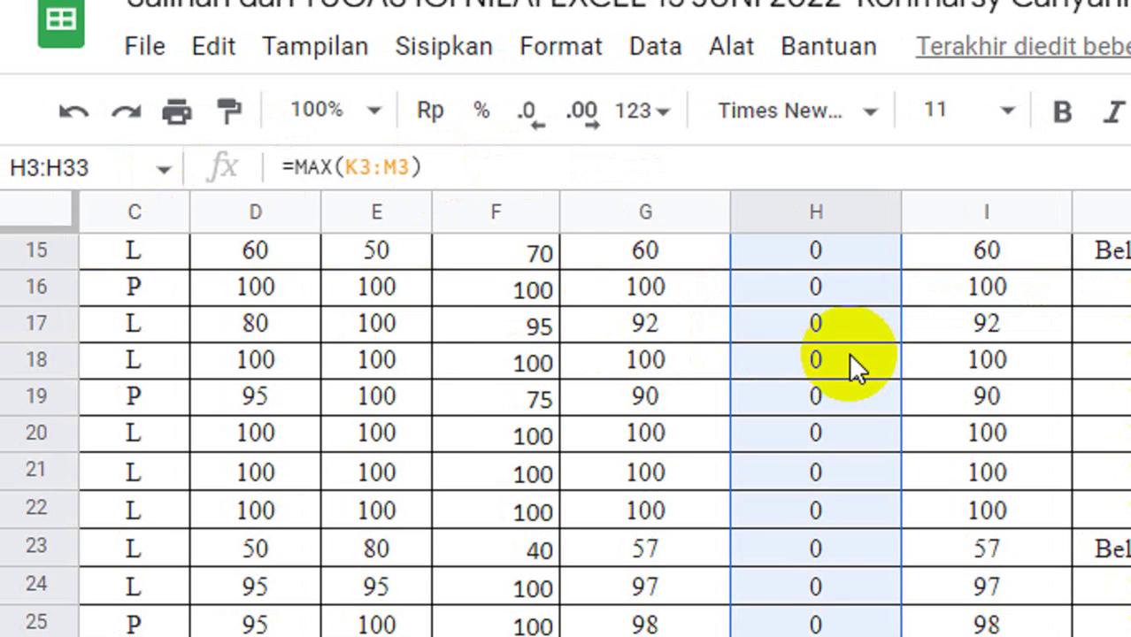
{"action": "key", "text": "Delete"}
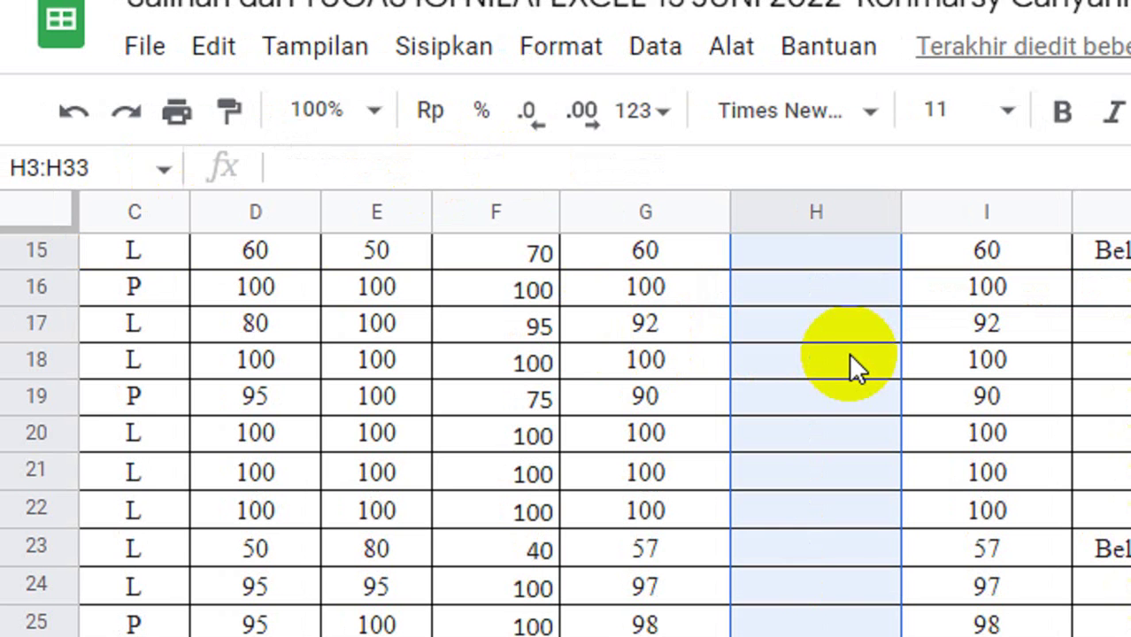
{"action": "scroll", "coordinate": [829, 372], "scroll_direction": "up", "scroll_amount": 5}
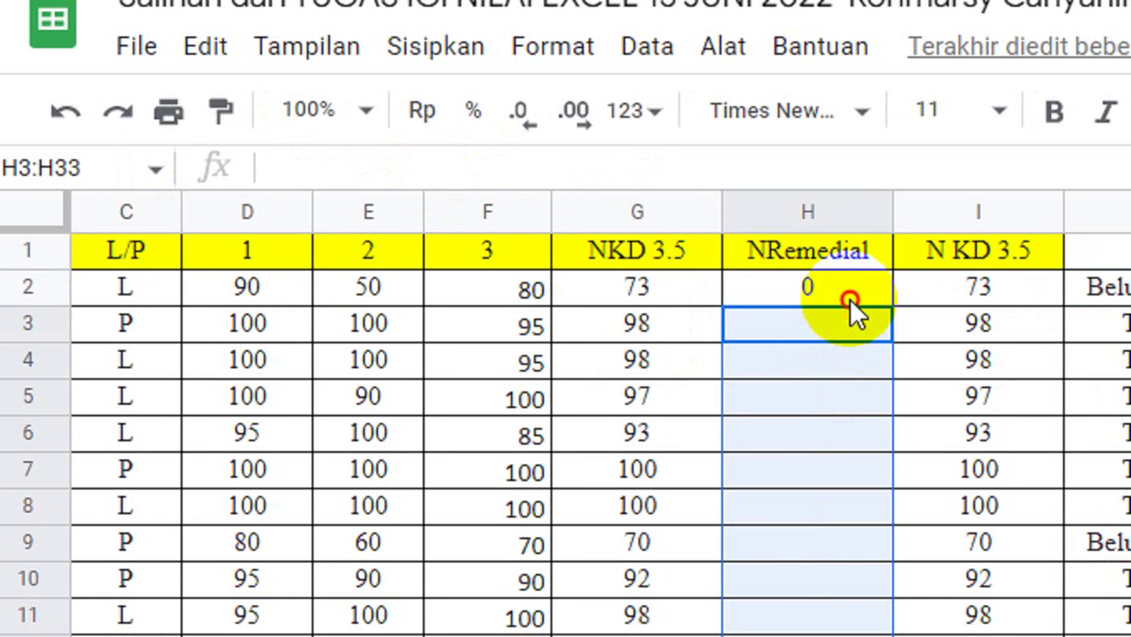
{"action": "left_click", "coordinate": [848, 297]}
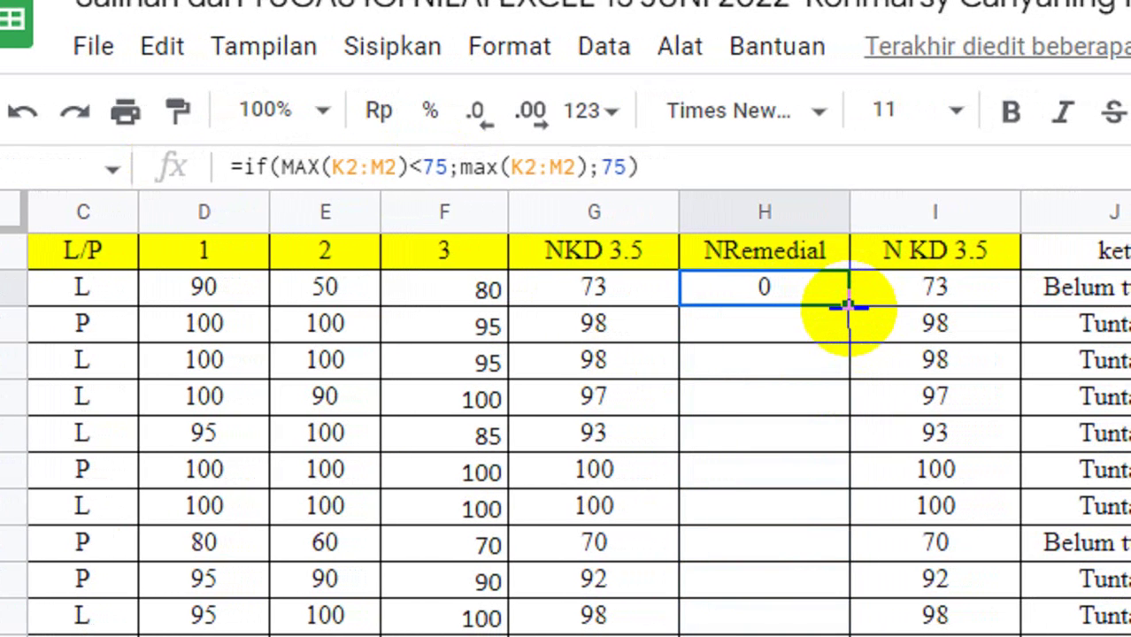
{"action": "double_click", "coordinate": [847, 305]}
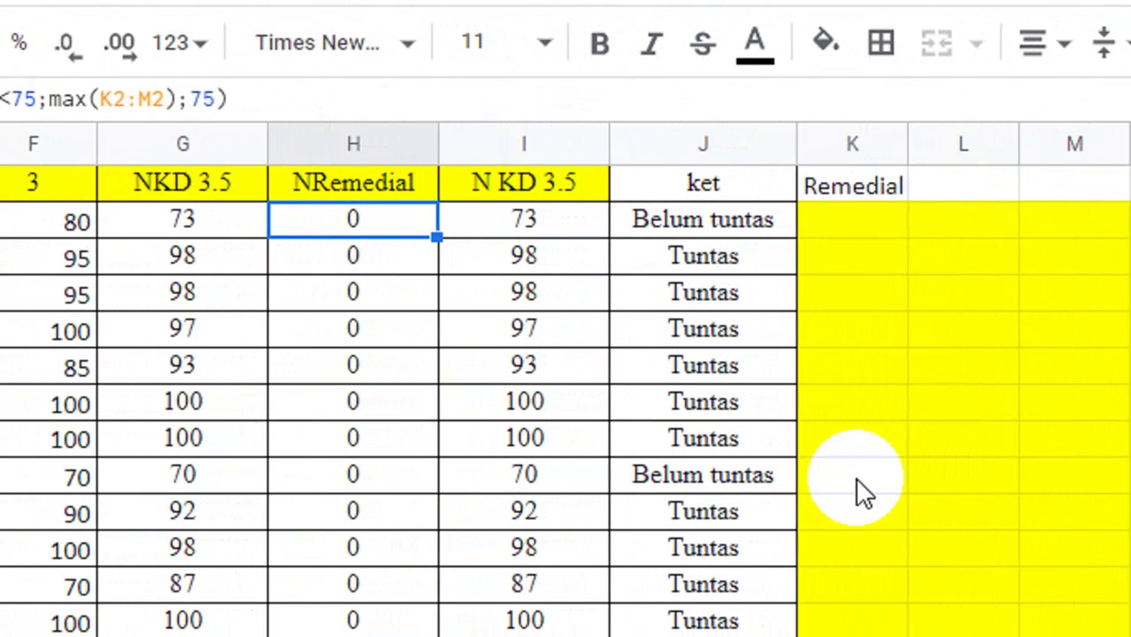
Enter 60 as the first Remedial score in cell K9.
{"action": "left_click", "coordinate": [969, 482]}
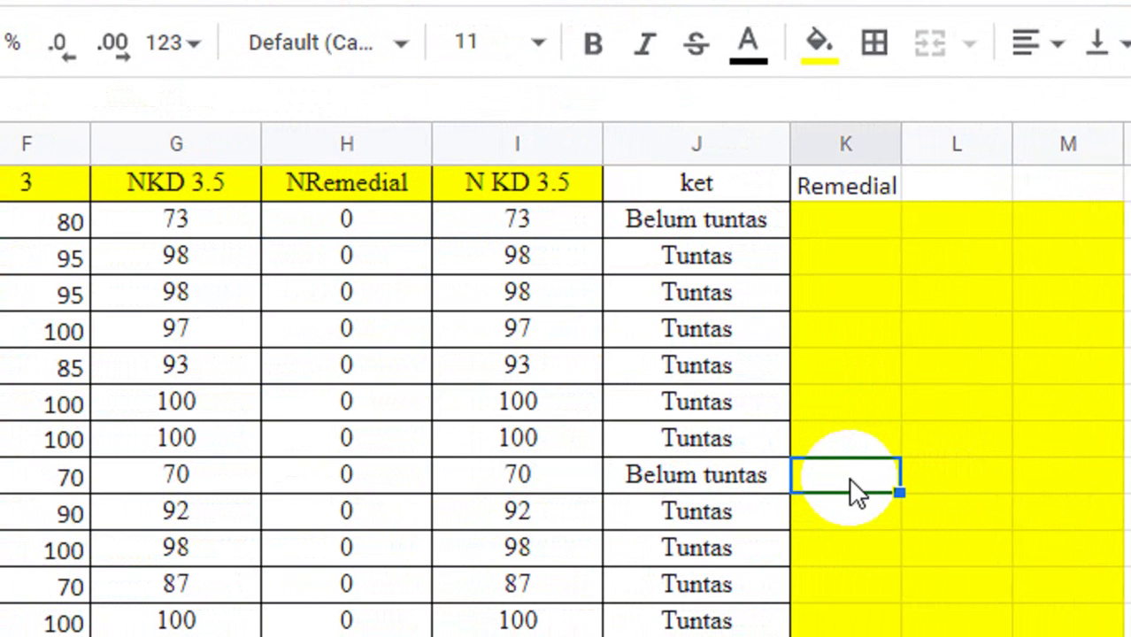
{"action": "double_click", "coordinate": [850, 481]}
{"action": "type", "text": "60"}
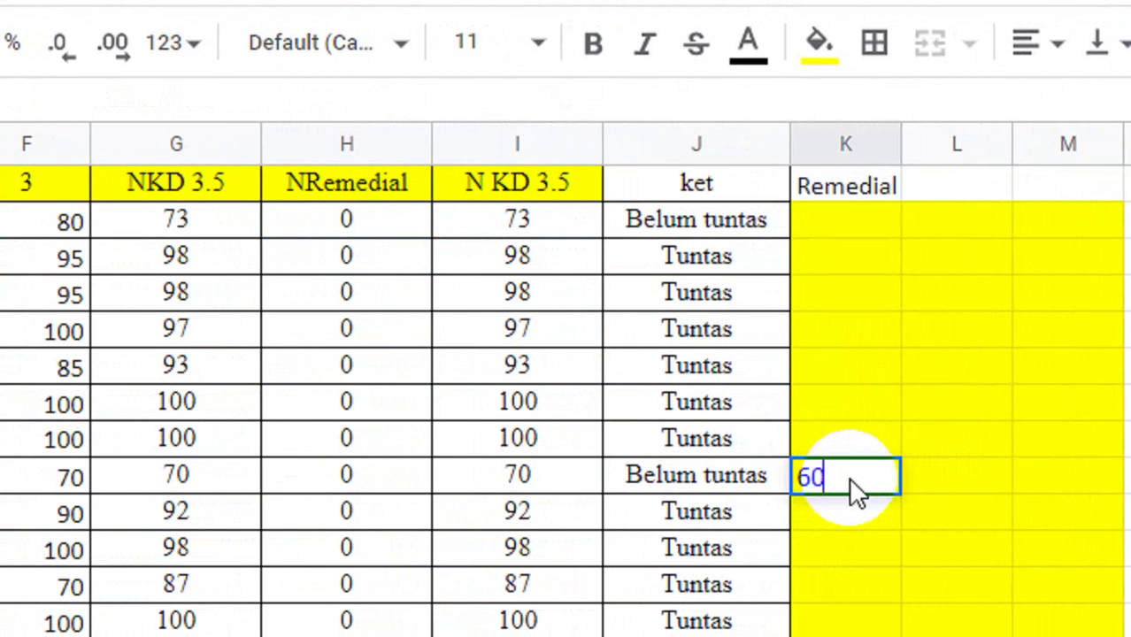
{"action": "key", "text": "Tab"}
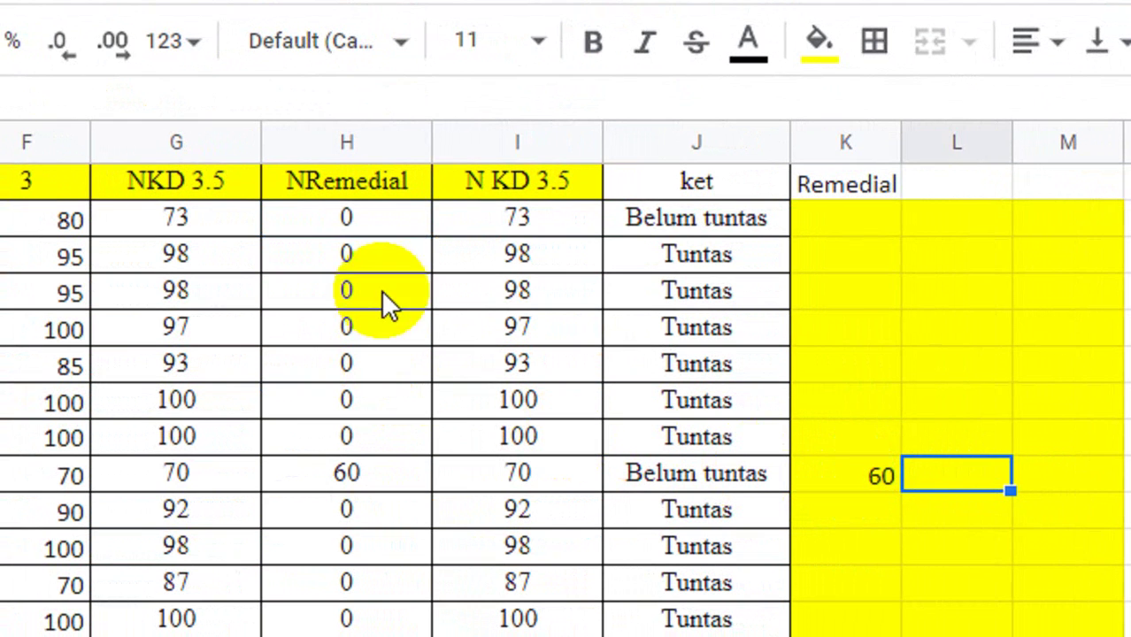
Rename the header in cell I1 as "NA KD 3.5".
{"action": "left_click", "coordinate": [484, 186]}
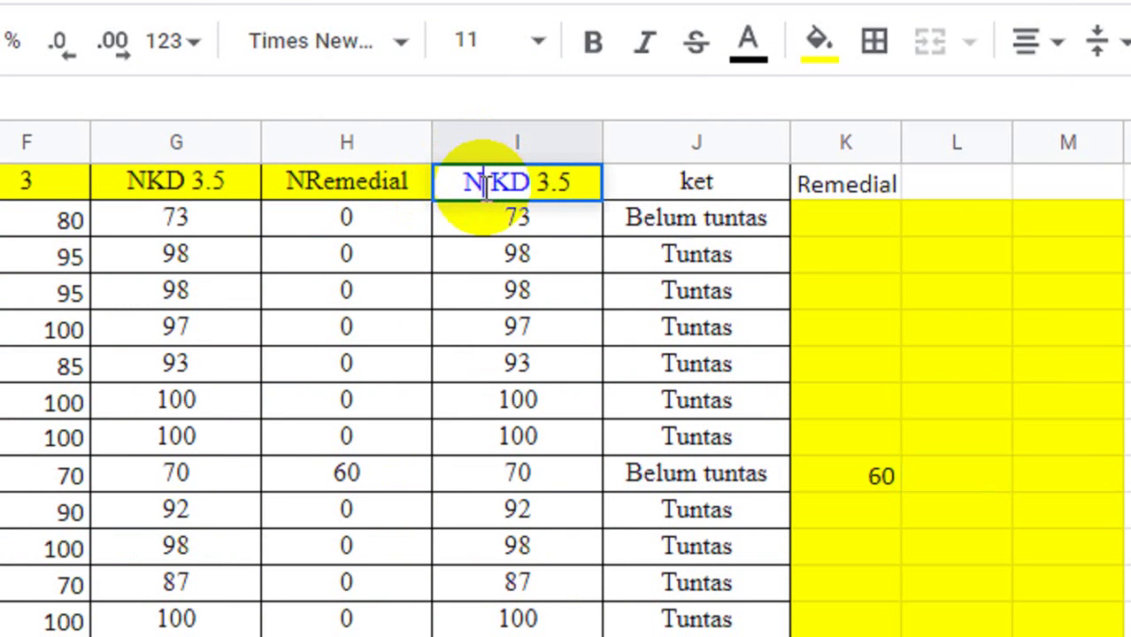
{"action": "type", "text": "A"}
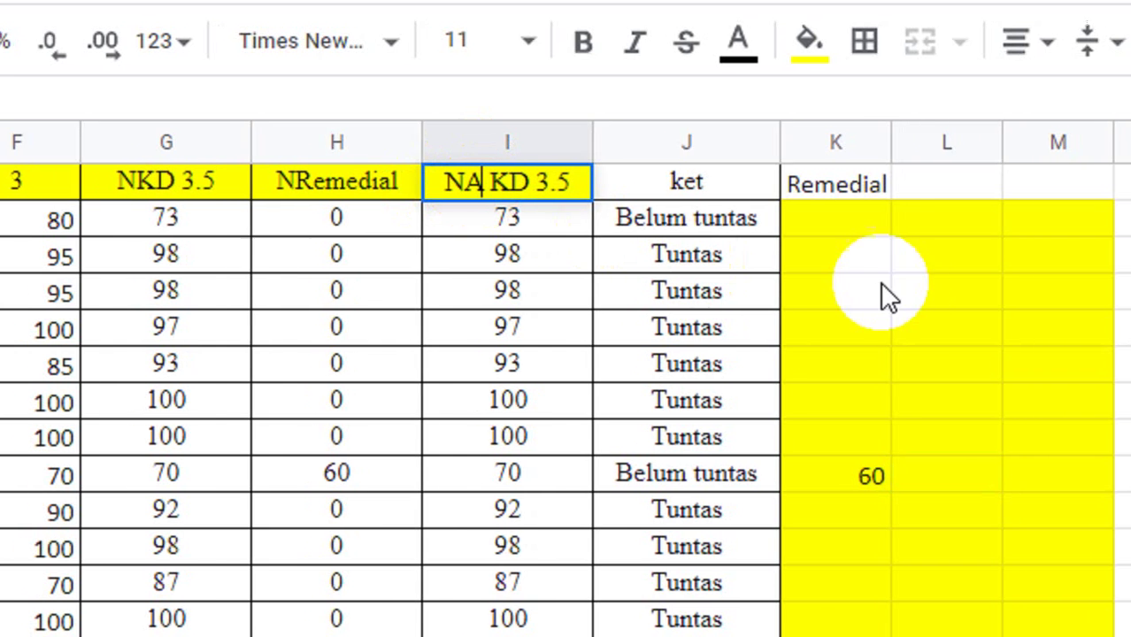
Enter 100 as the second Remedial score in cell L9, in the same student's row.
{"action": "left_click", "coordinate": [882, 478]}
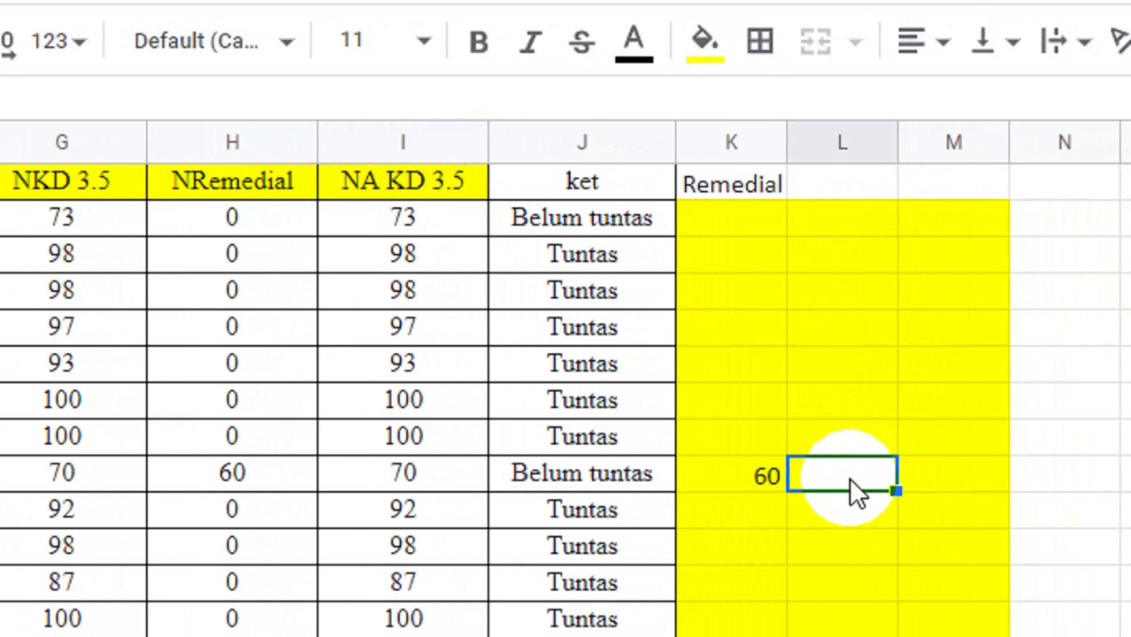
{"action": "type", "text": "100"}
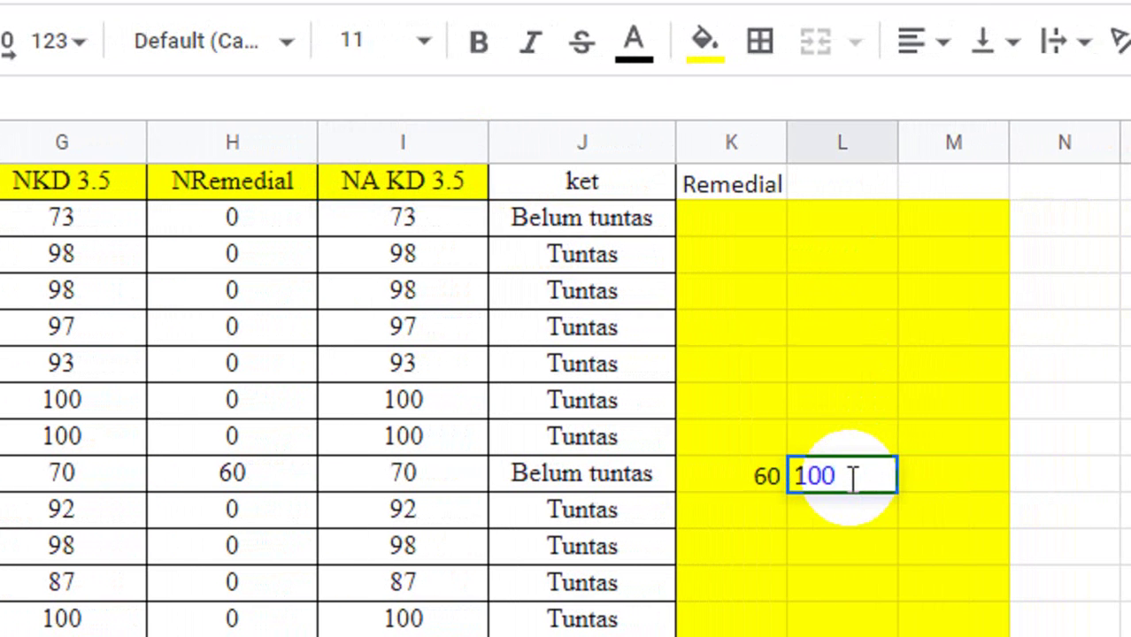
{"action": "key", "text": "Return"}
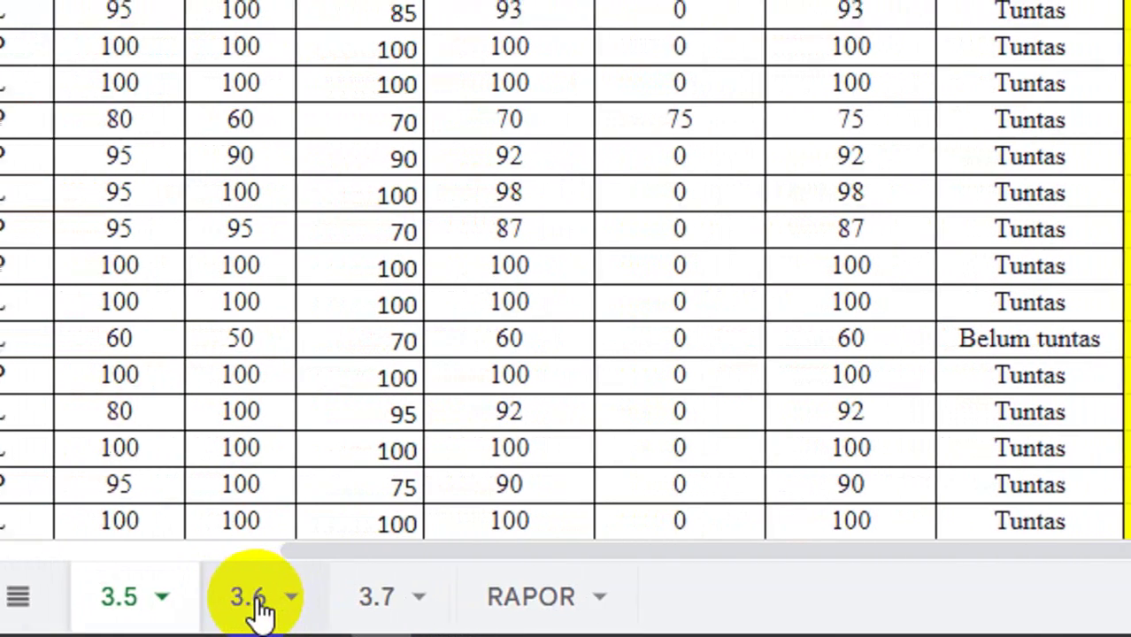
On the 3.6 sheet, insert one column directly before the N KD 3.6 column.
{"action": "left_click", "coordinate": [278, 600]}
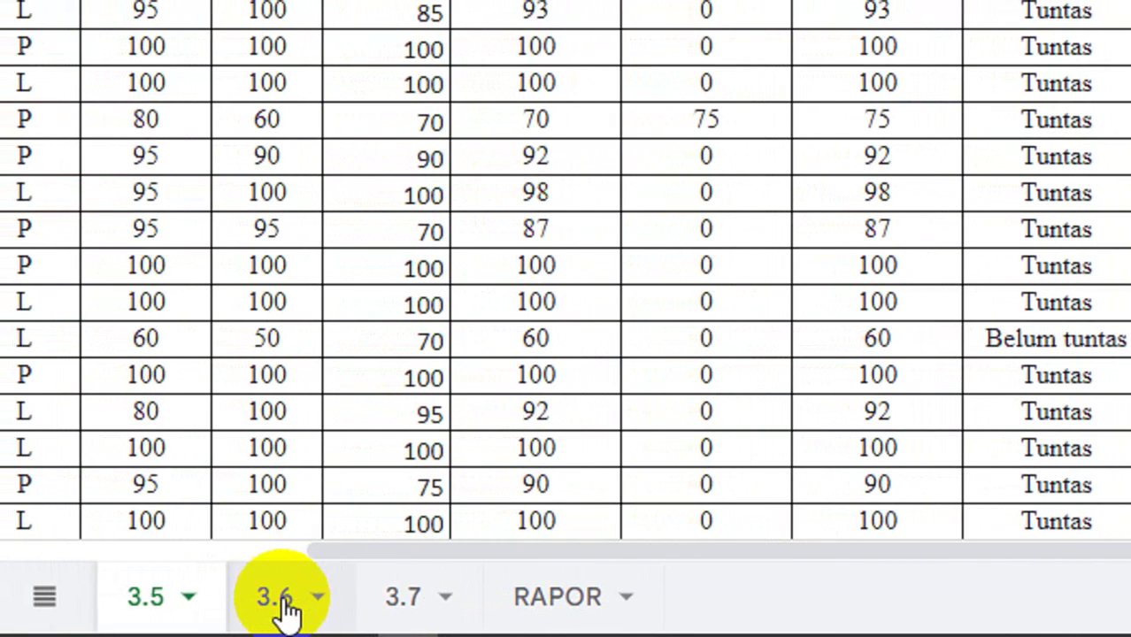
{"action": "left_click", "coordinate": [283, 602]}
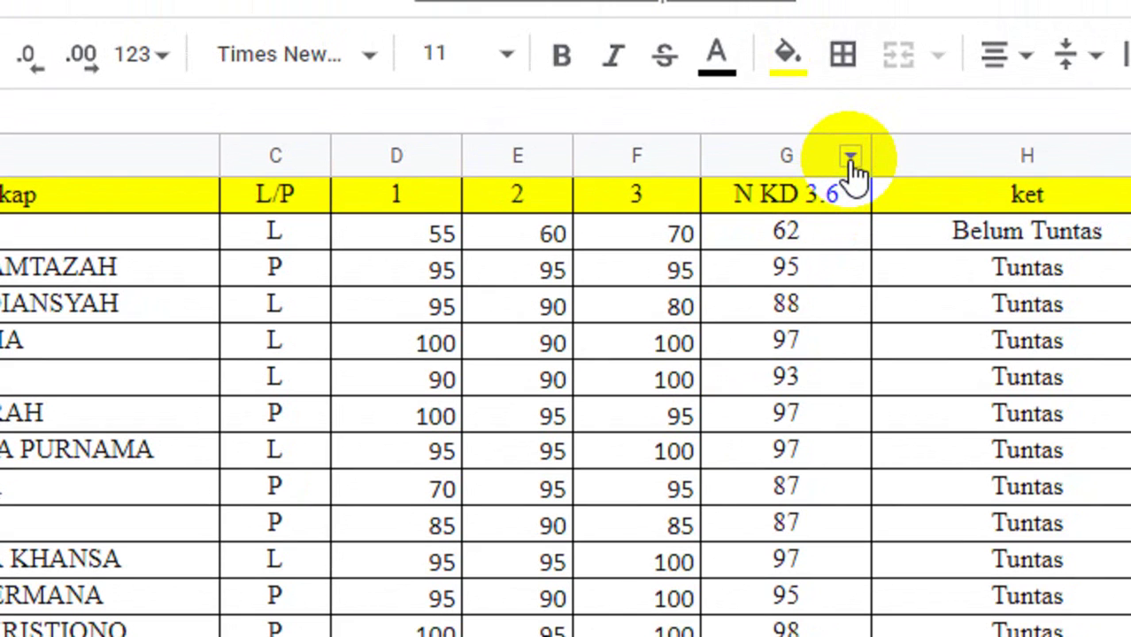
{"action": "left_click", "coordinate": [850, 164]}
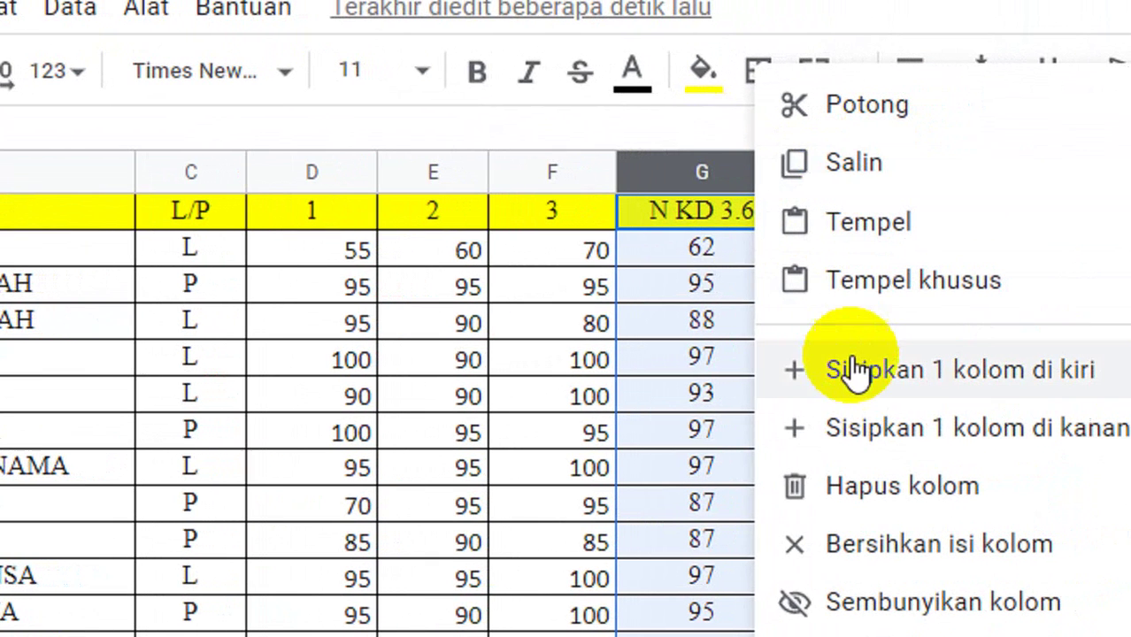
{"action": "left_click", "coordinate": [938, 354]}
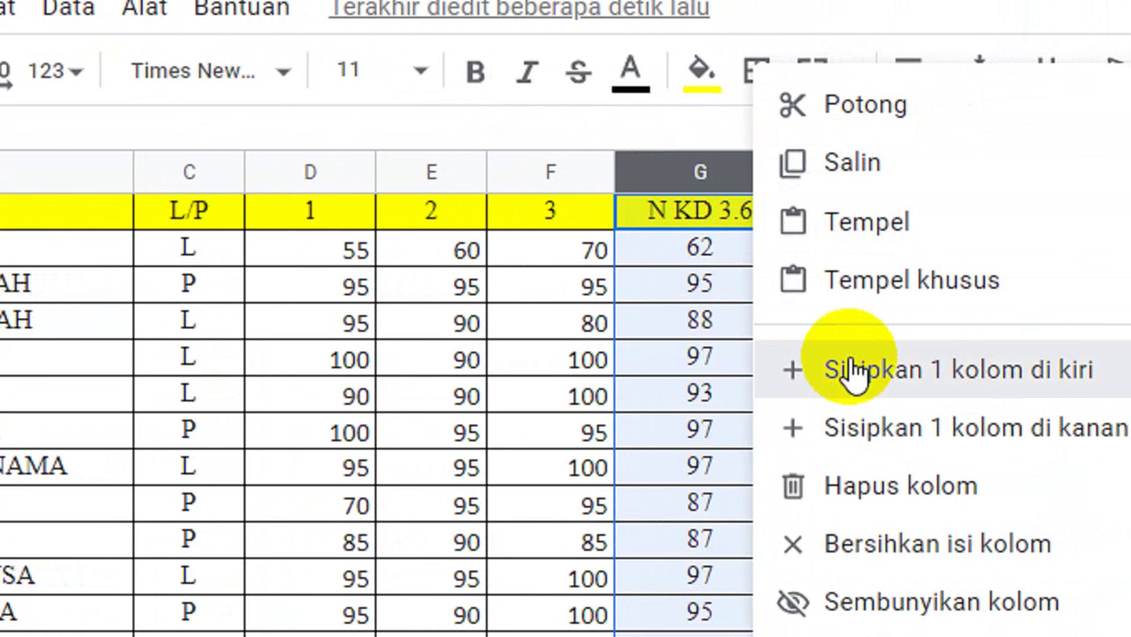
Insert a second blank column directly before the N KD 3.6 column on the 3.6 sheet.
{"action": "left_click", "coordinate": [766, 173]}
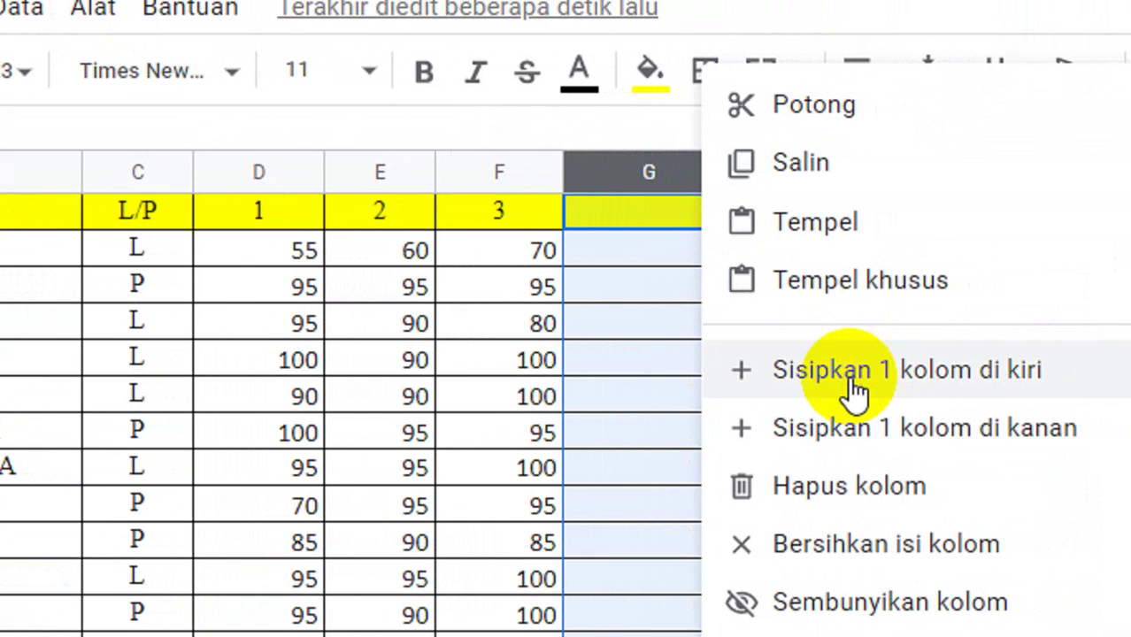
{"action": "left_click", "coordinate": [852, 382]}
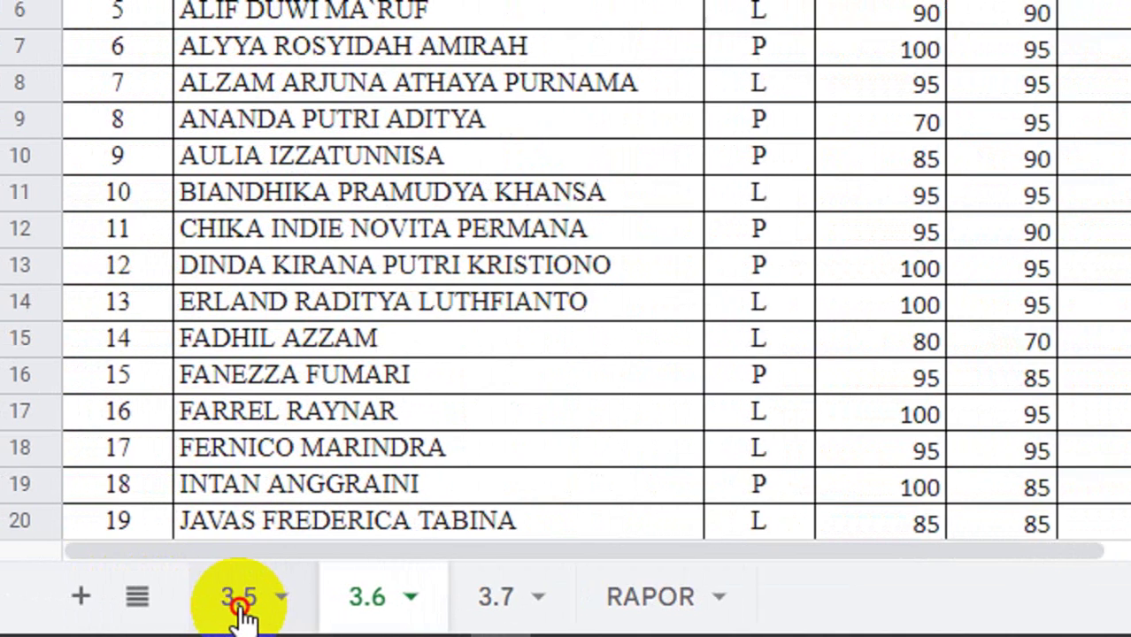
Copy the NKD 3.5, NRemedial and NA KD 3.5 columns through the last student row from sheet 3.5 into sheet 3.6, starting at G1.
{"action": "left_click", "coordinate": [240, 611]}
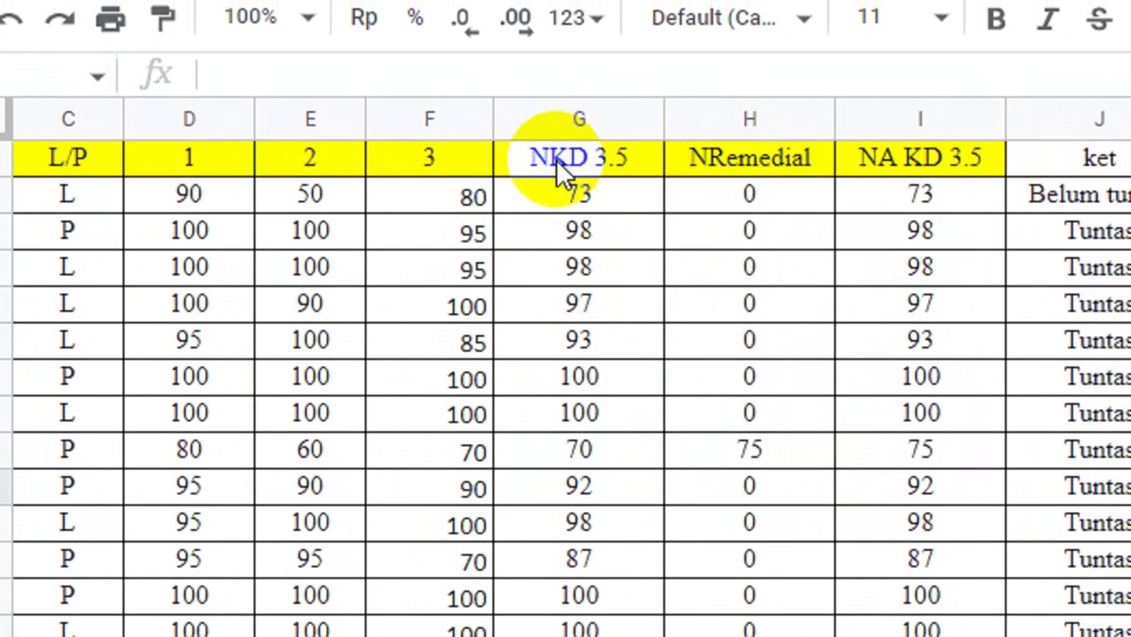
{"action": "left_click", "coordinate": [555, 148]}
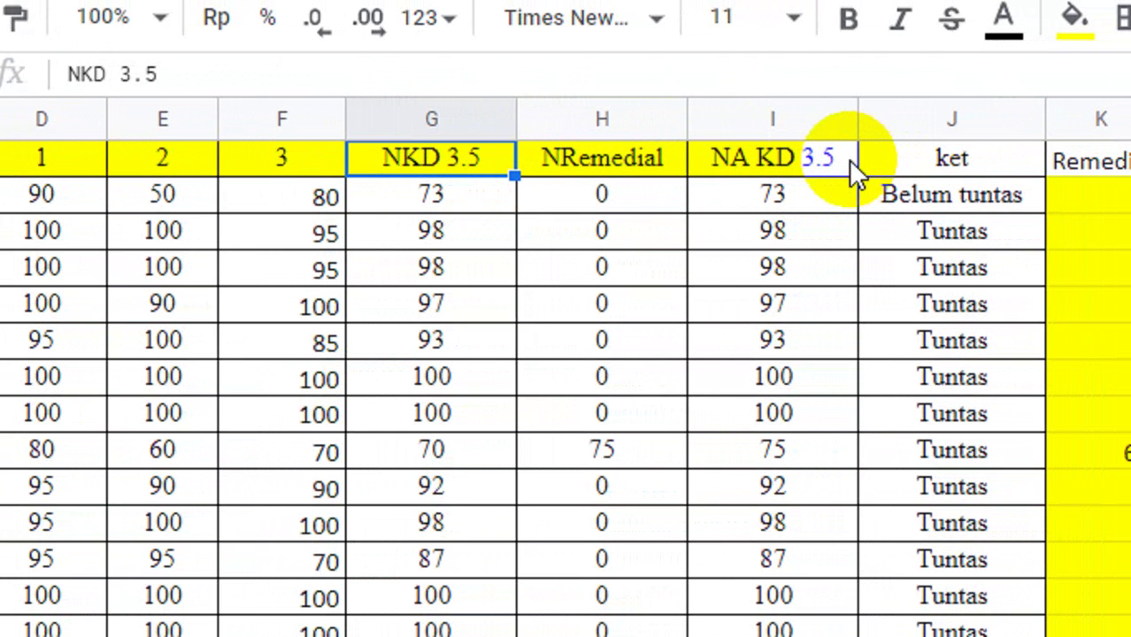
{"action": "scroll", "coordinate": [841, 211], "scroll_direction": "down", "scroll_amount": 10}
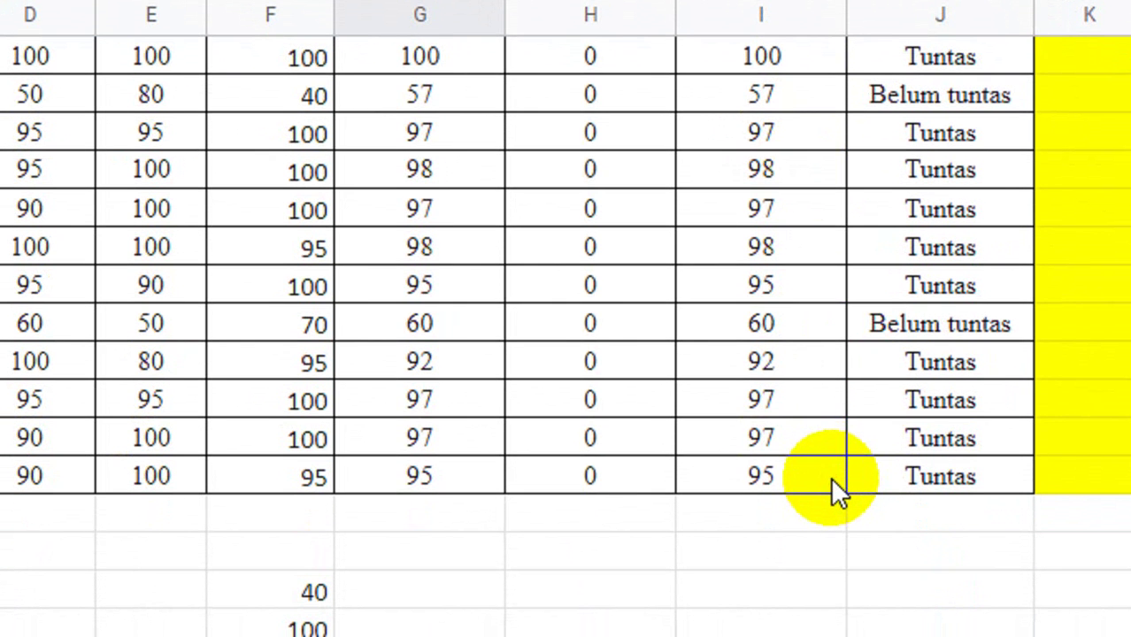
{"action": "left_click", "coordinate": [830, 477], "text": "shift"}
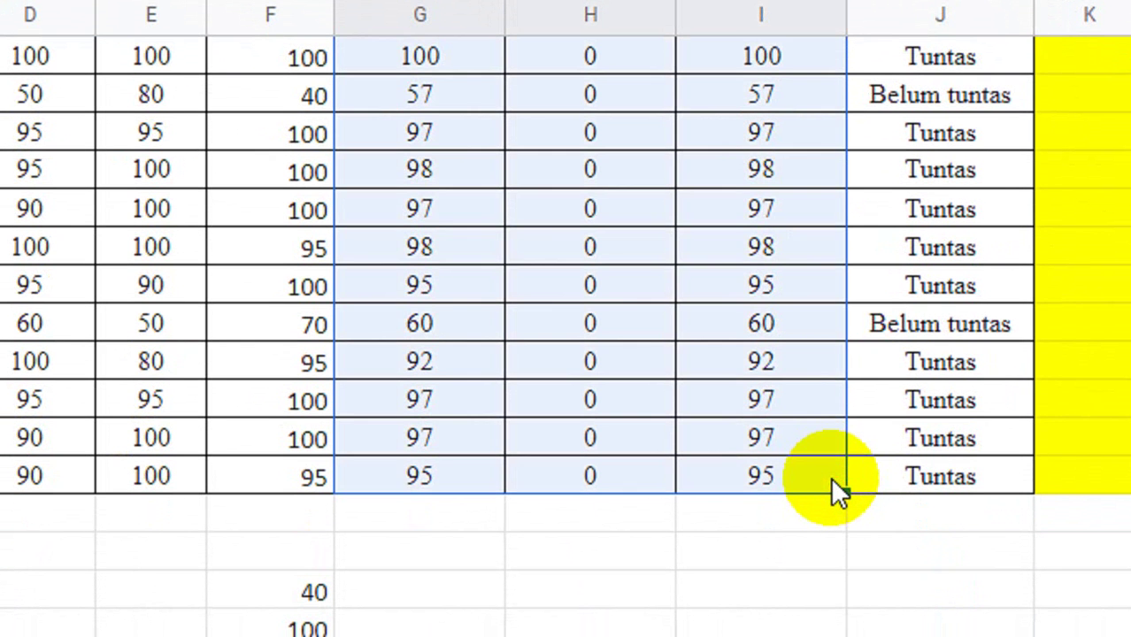
{"action": "key", "text": "ctrl+c"}
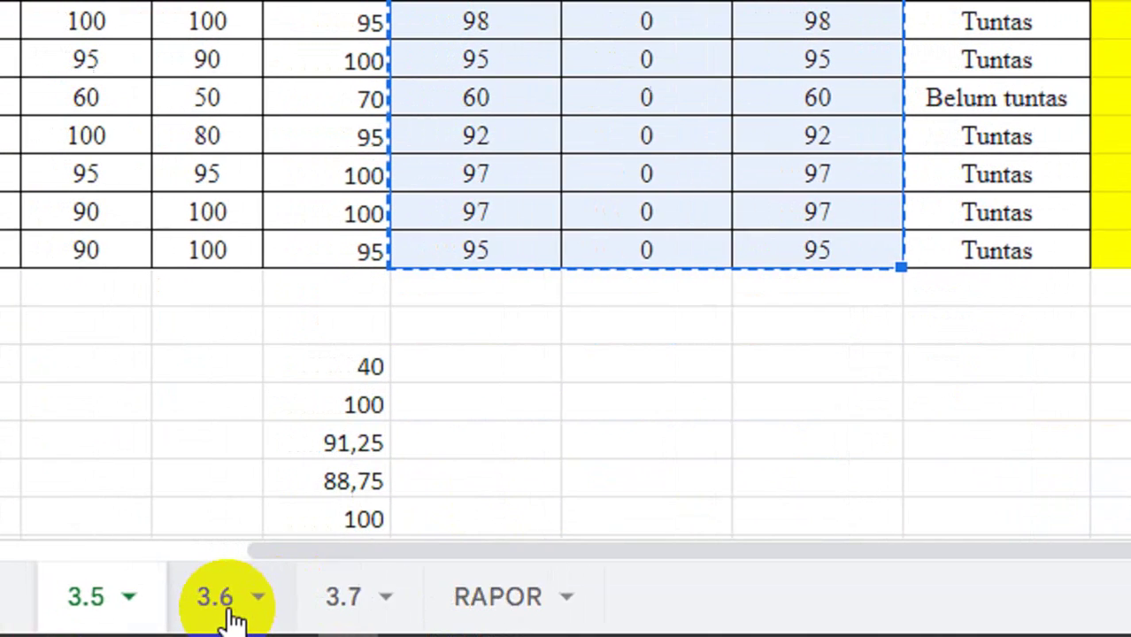
{"action": "left_click", "coordinate": [161, 636]}
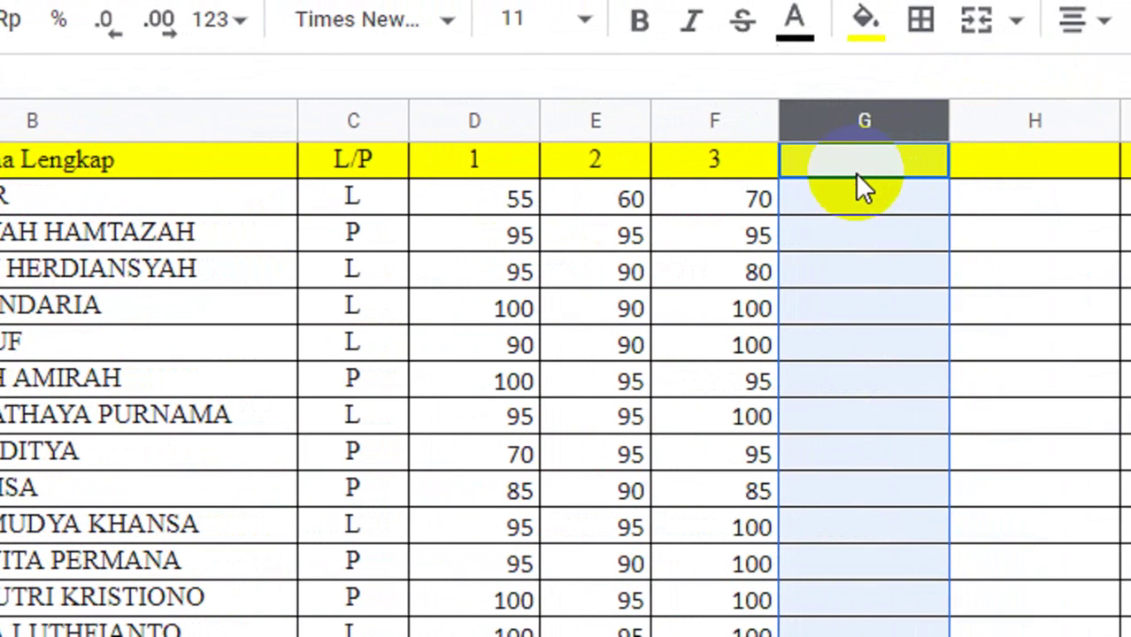
{"action": "left_click", "coordinate": [850, 177]}
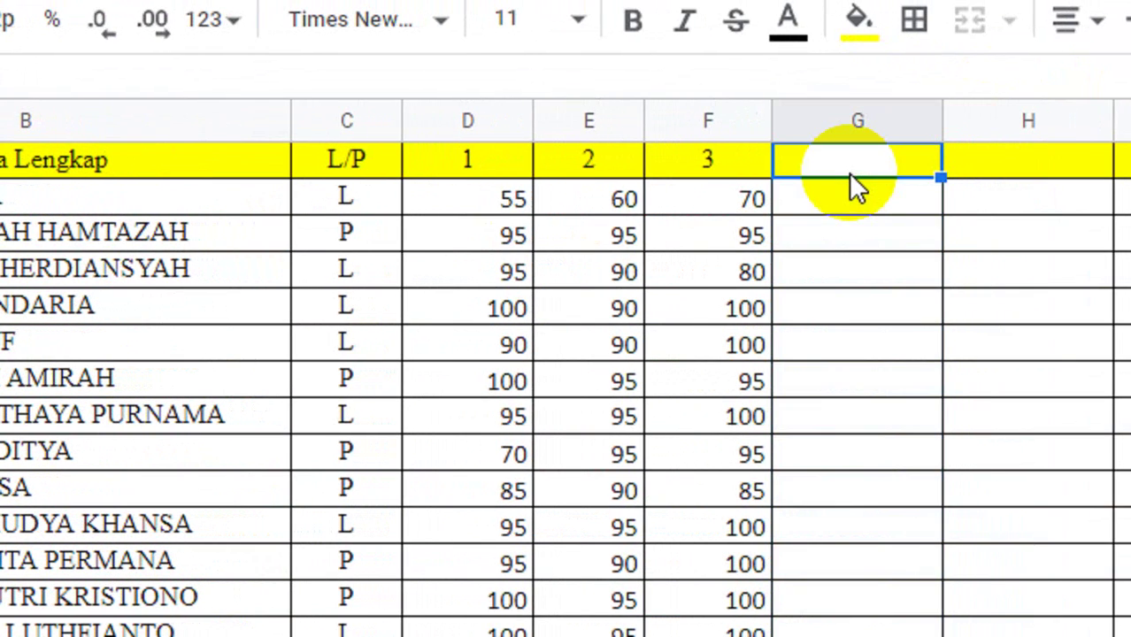
{"action": "key", "text": "ctrl+v"}
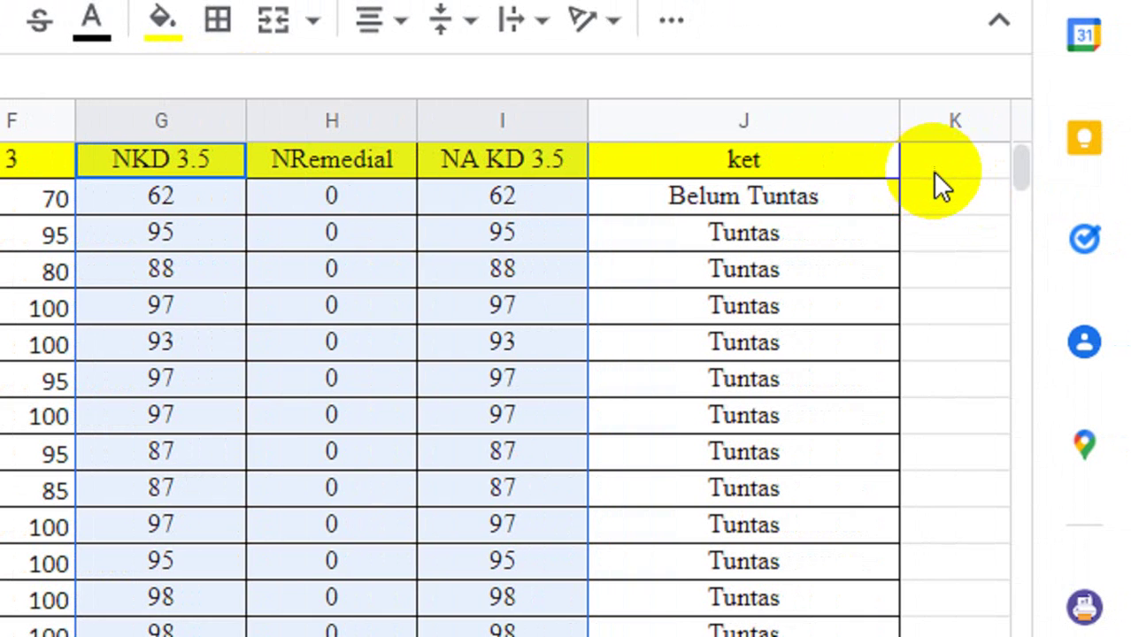
Add the header "Remedial" in cell K1, beside the ket column on the 3.6 sheet.
{"action": "left_click", "coordinate": [934, 172]}
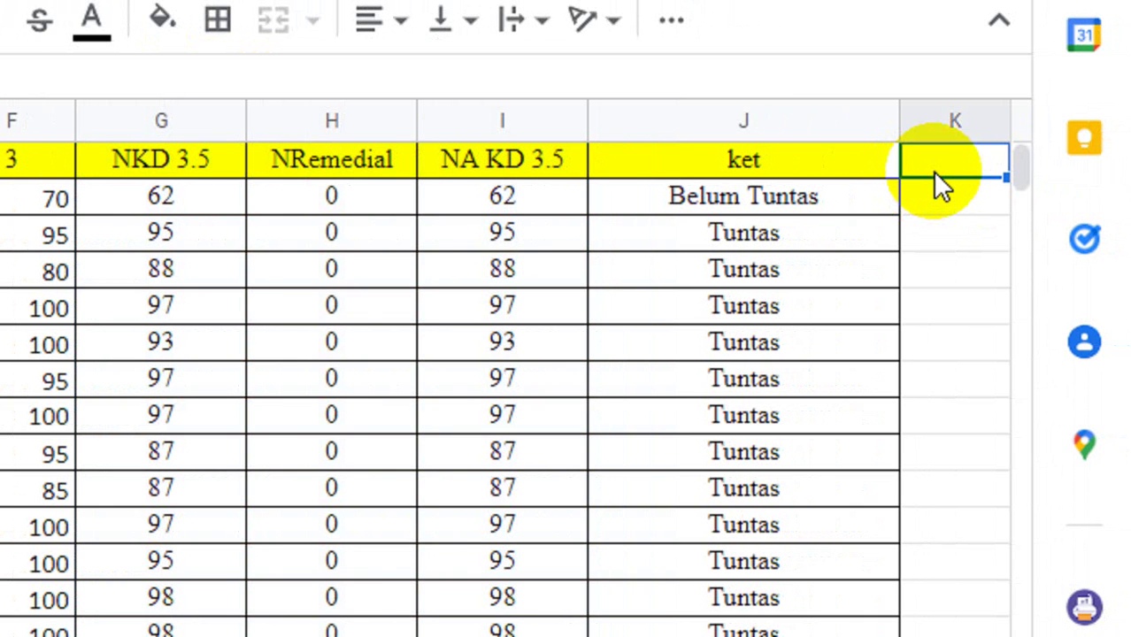
{"action": "type", "text": "Remed"}
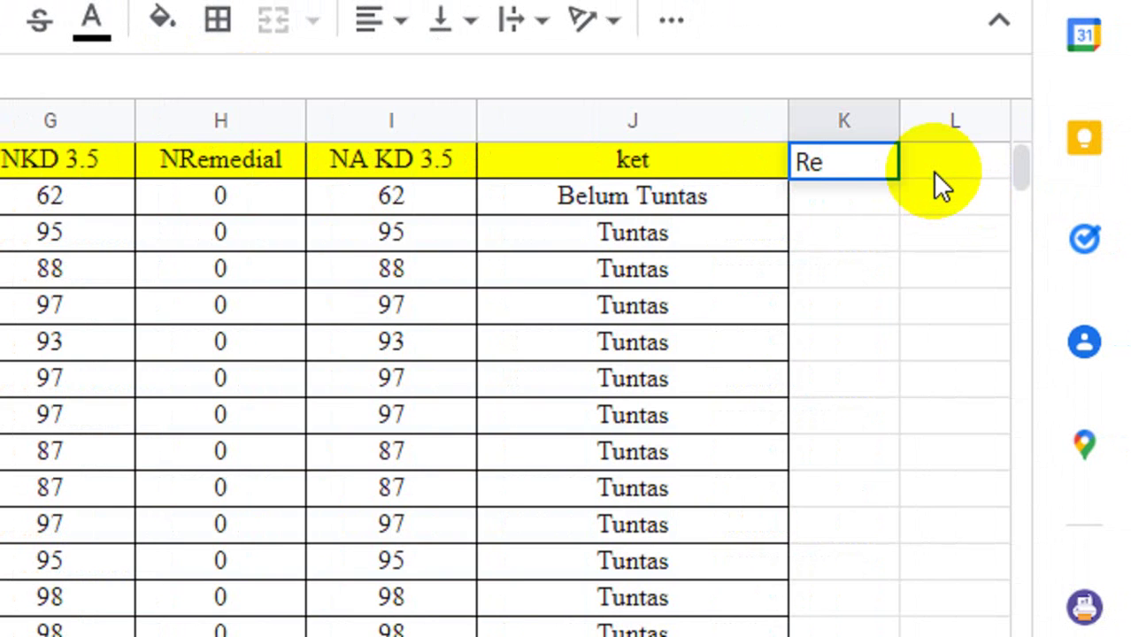
{"action": "type", "text": "ial"}
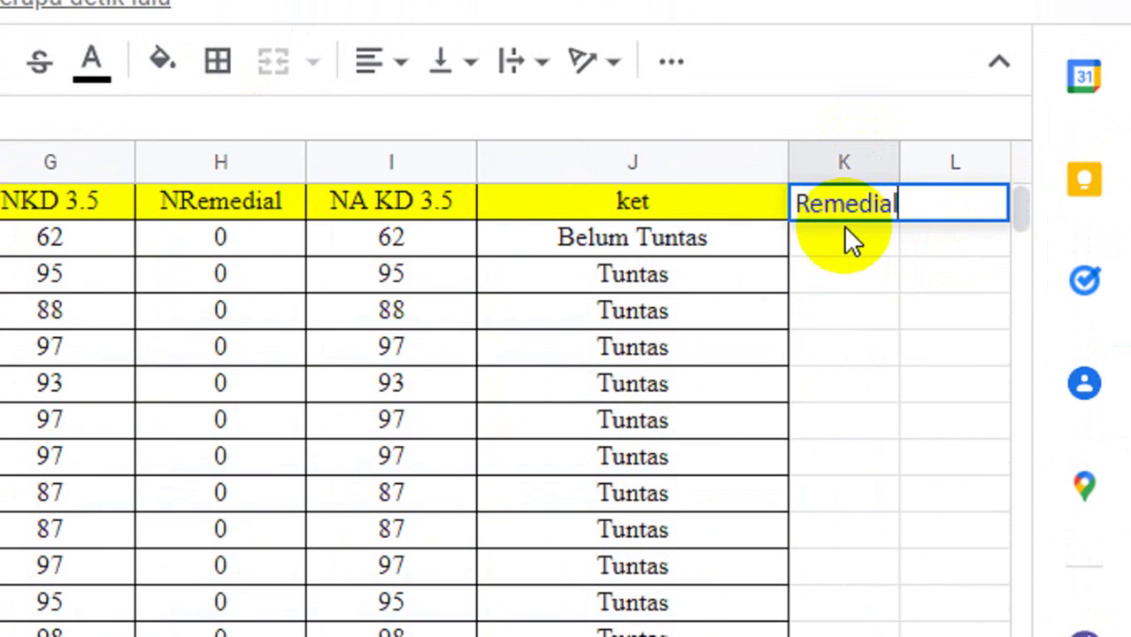
{"action": "key", "text": "Return"}
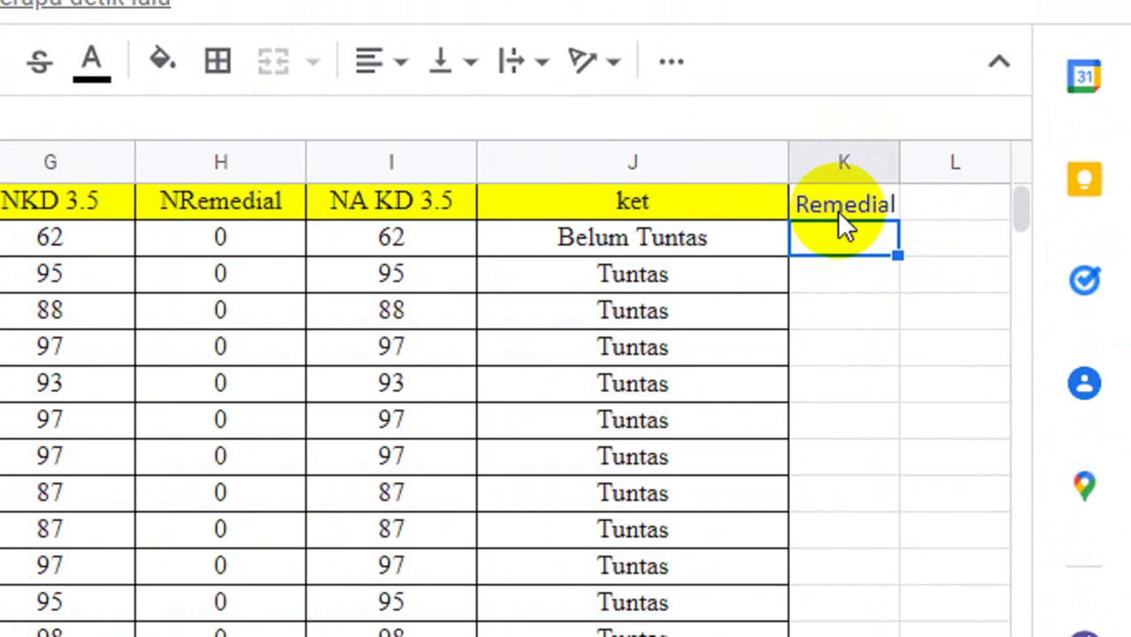
{"action": "left_click", "coordinate": [837, 211]}
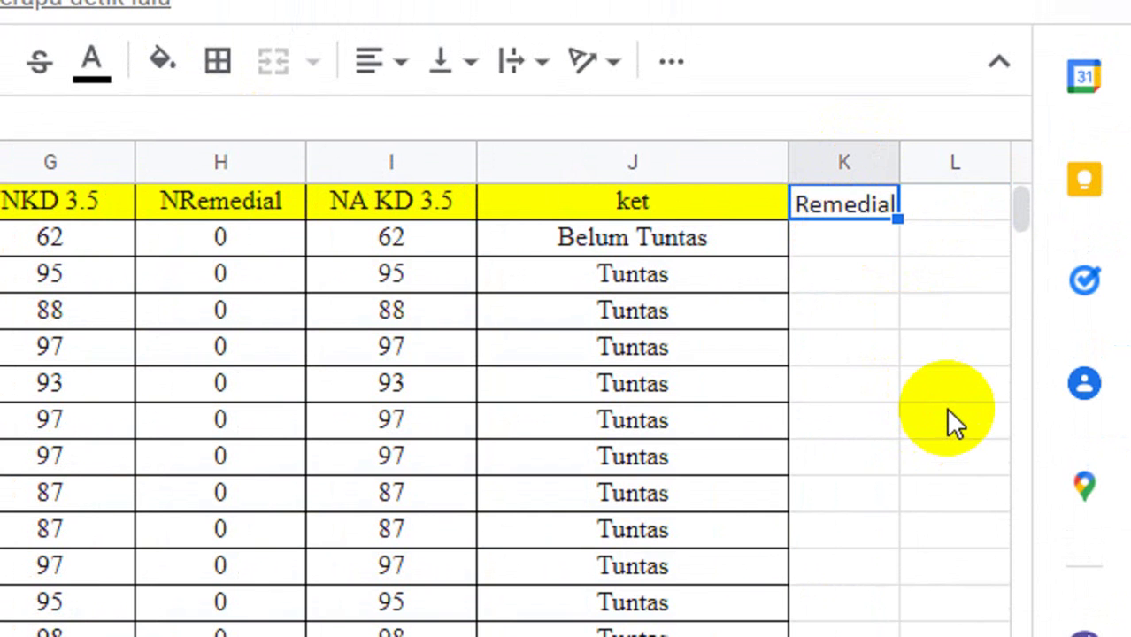
{"action": "scroll", "coordinate": [945, 407], "scroll_direction": "right", "scroll_amount": 3}
{"action": "key", "text": "shift+Right"}
{"action": "key", "text": "shift+Right"}
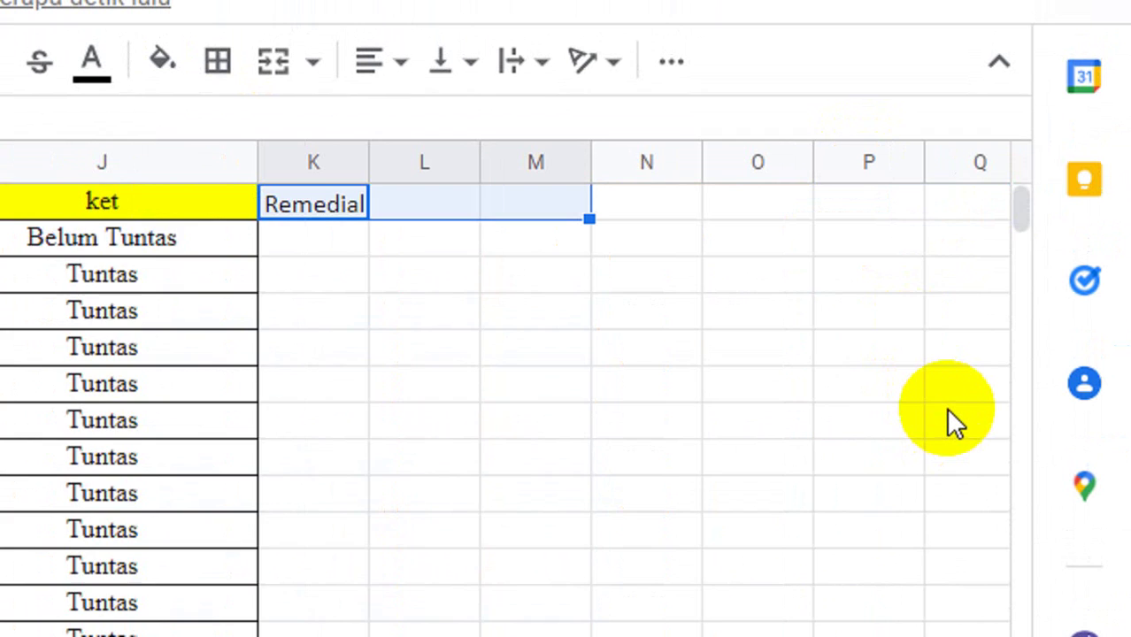
{"action": "key", "text": "ctrl+shift+Down"}
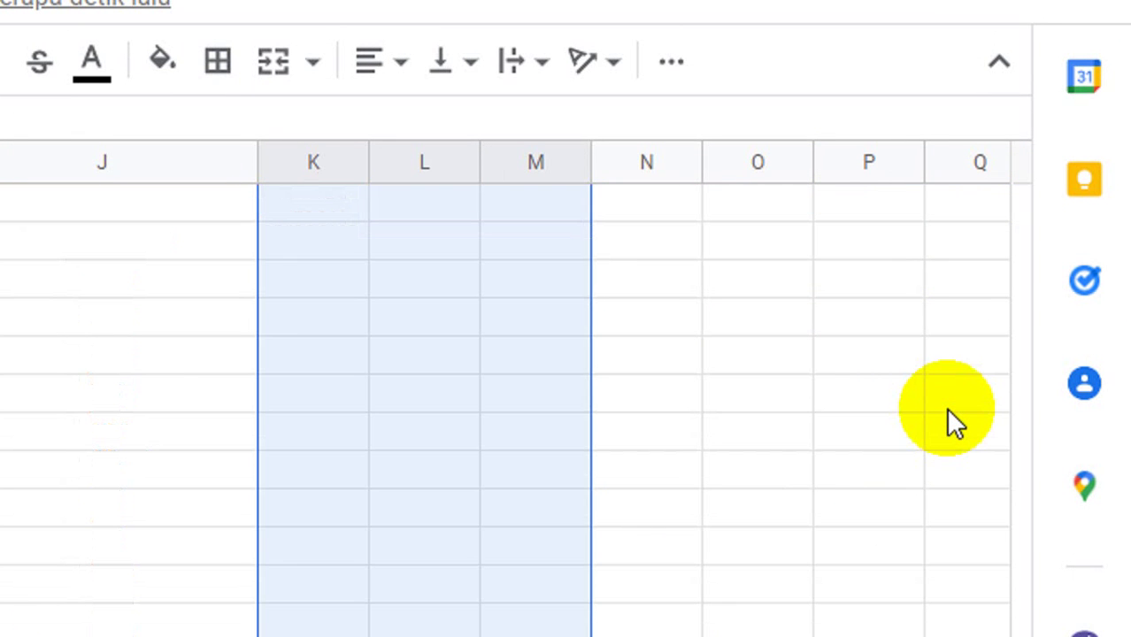
{"action": "key", "text": "ctrl+shift+Up"}
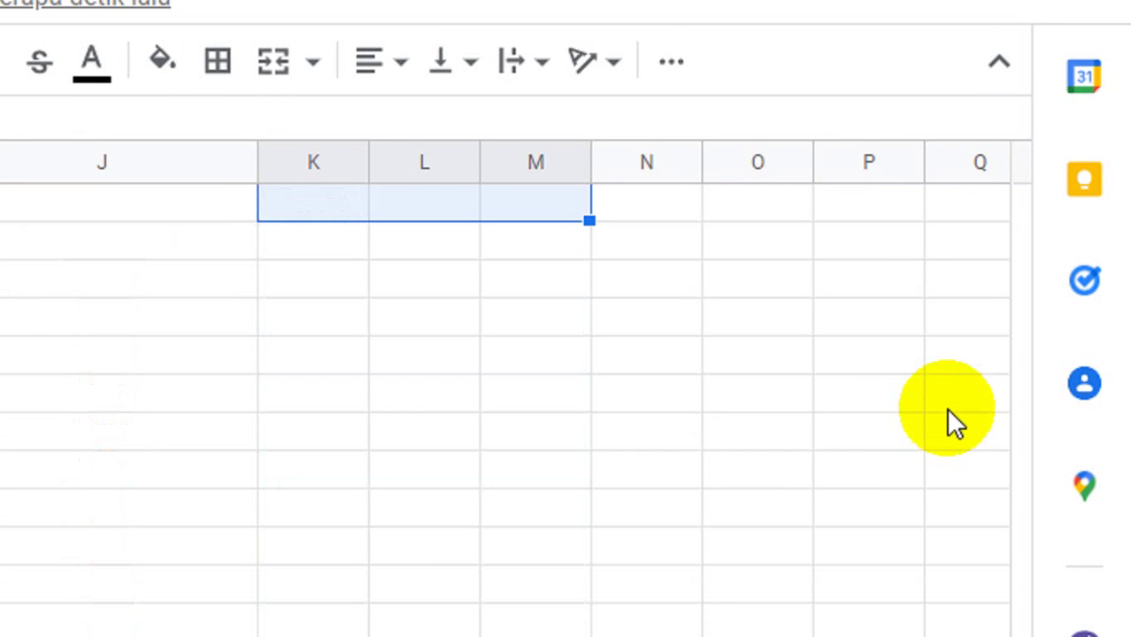
{"action": "key", "text": "shift+Left"}
{"action": "key", "text": "shift+Left"}
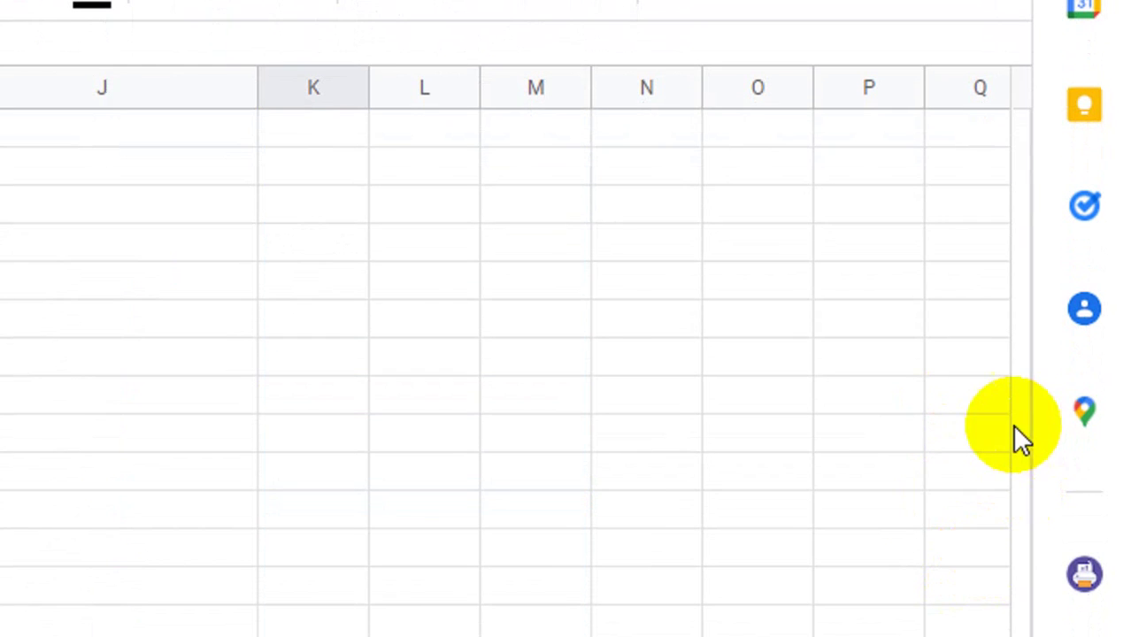
{"action": "left_click", "coordinate": [1007, 507]}
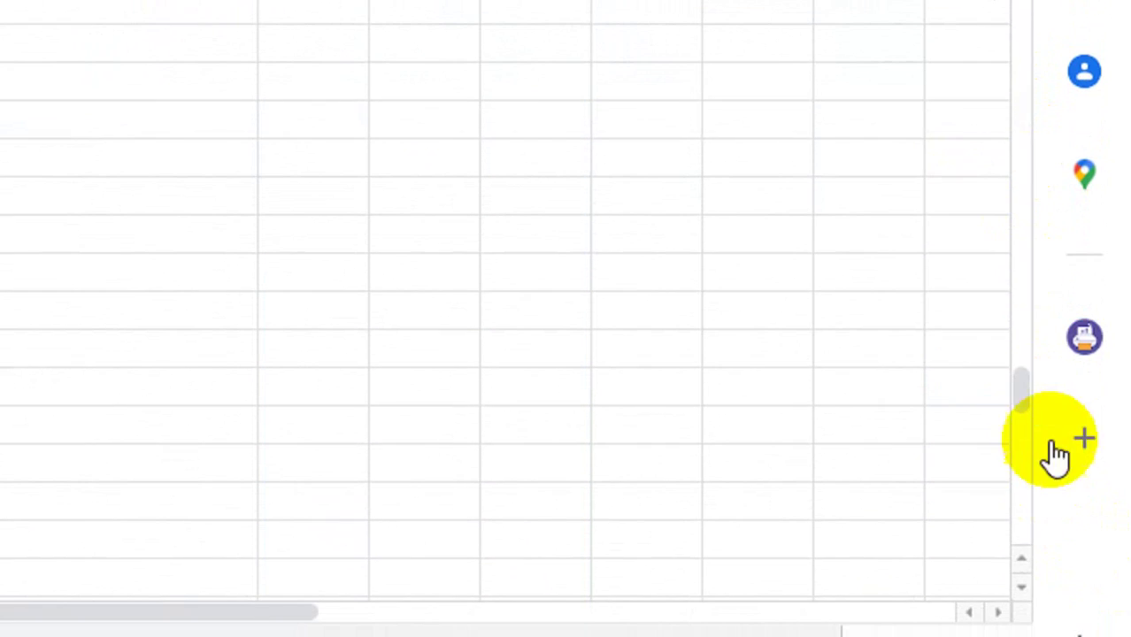
{"action": "left_click_drag", "start_coordinate": [1030, 457], "coordinate": [1027, 341]}
{"action": "left_click_drag", "start_coordinate": [1027, 288], "coordinate": [1027, 130]}
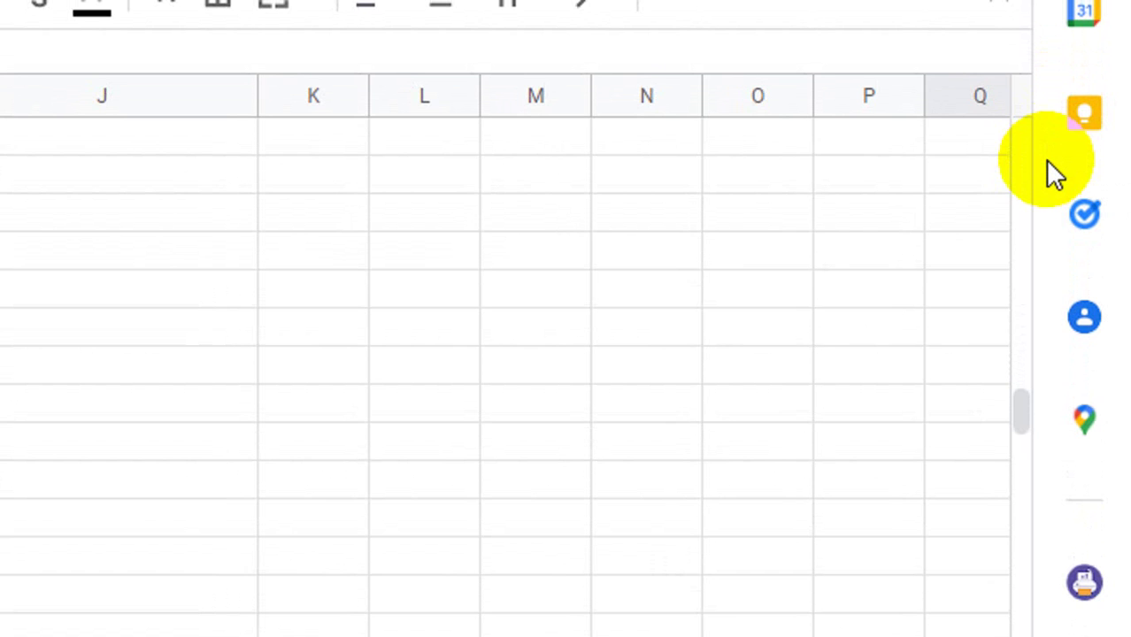
{"action": "left_click", "coordinate": [255, 453]}
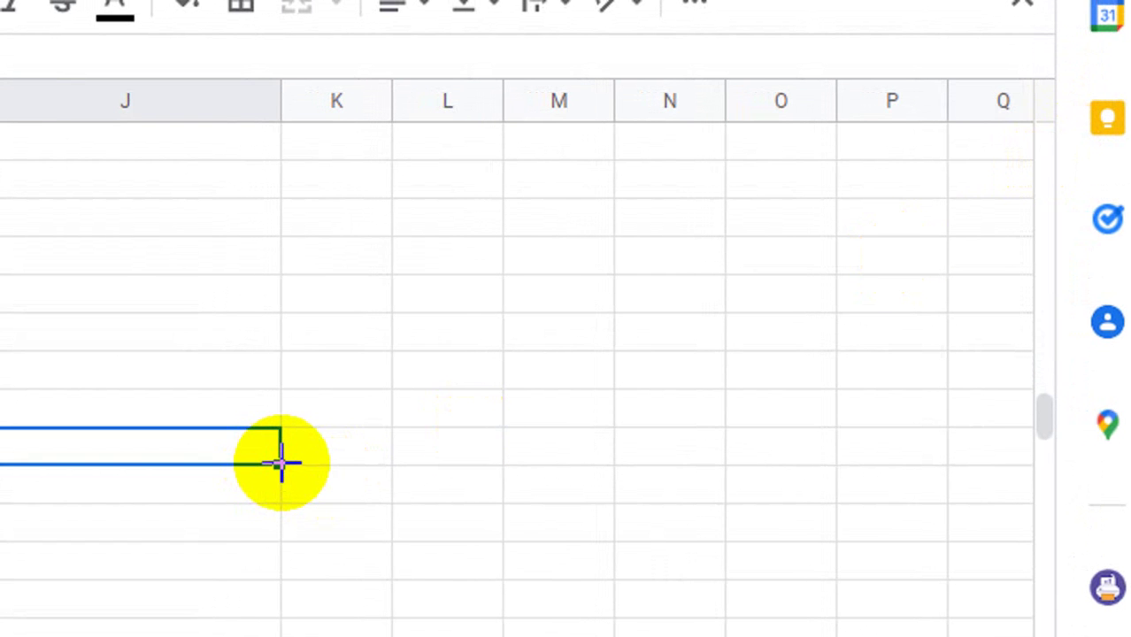
{"action": "key", "text": "ctrl+shift+Up"}
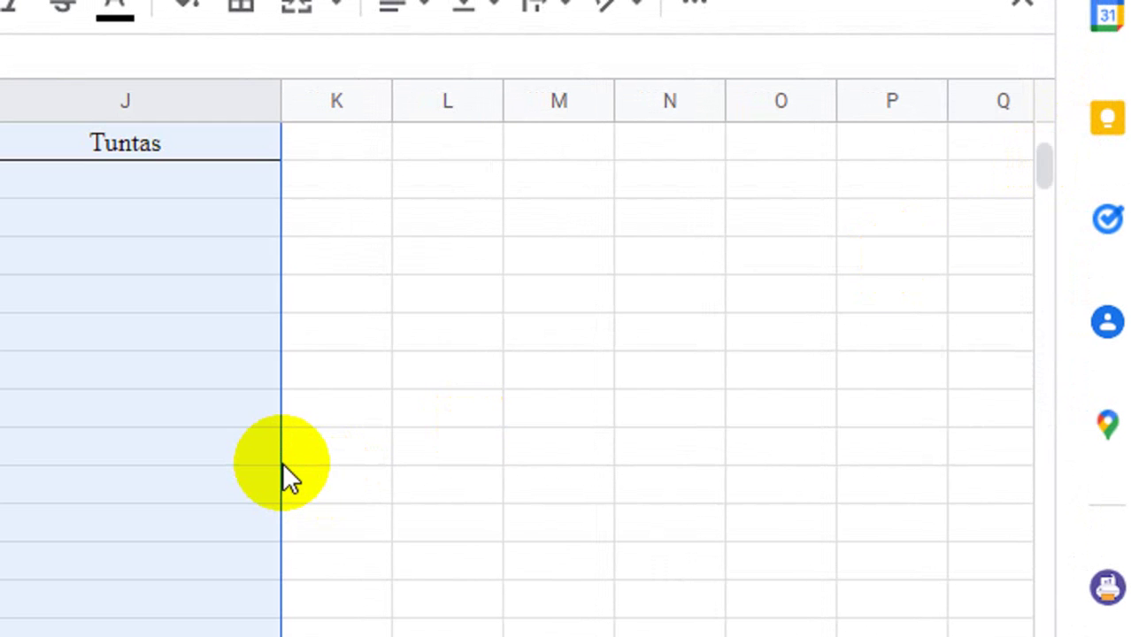
{"action": "scroll", "coordinate": [245, 256], "scroll_direction": "left", "scroll_amount": 3}
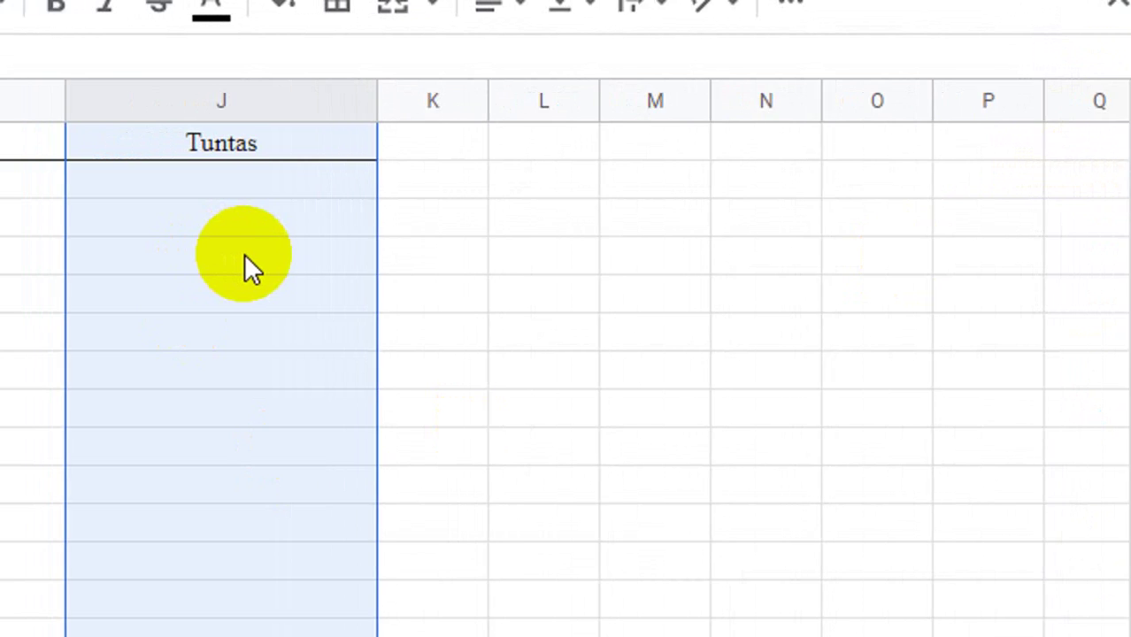
{"action": "left_click", "coordinate": [283, 254]}
{"action": "scroll", "coordinate": [282, 254], "scroll_direction": "up", "scroll_amount": 10}
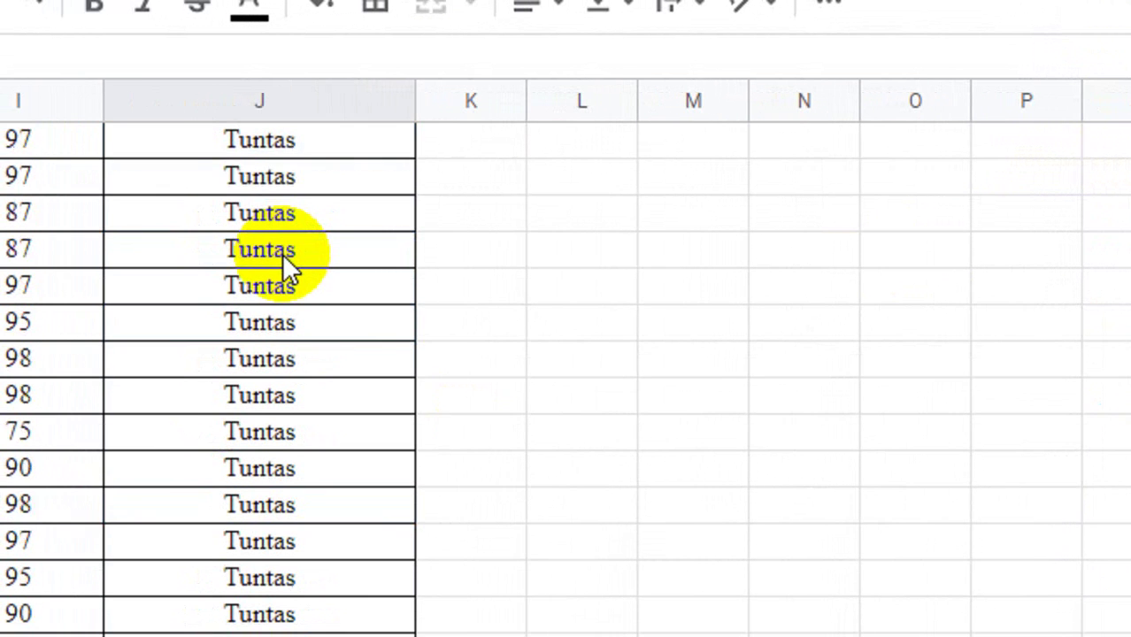
Fill columns K to M bright green from the Remedial header row down to the last student row.
{"action": "left_click", "coordinate": [489, 159]}
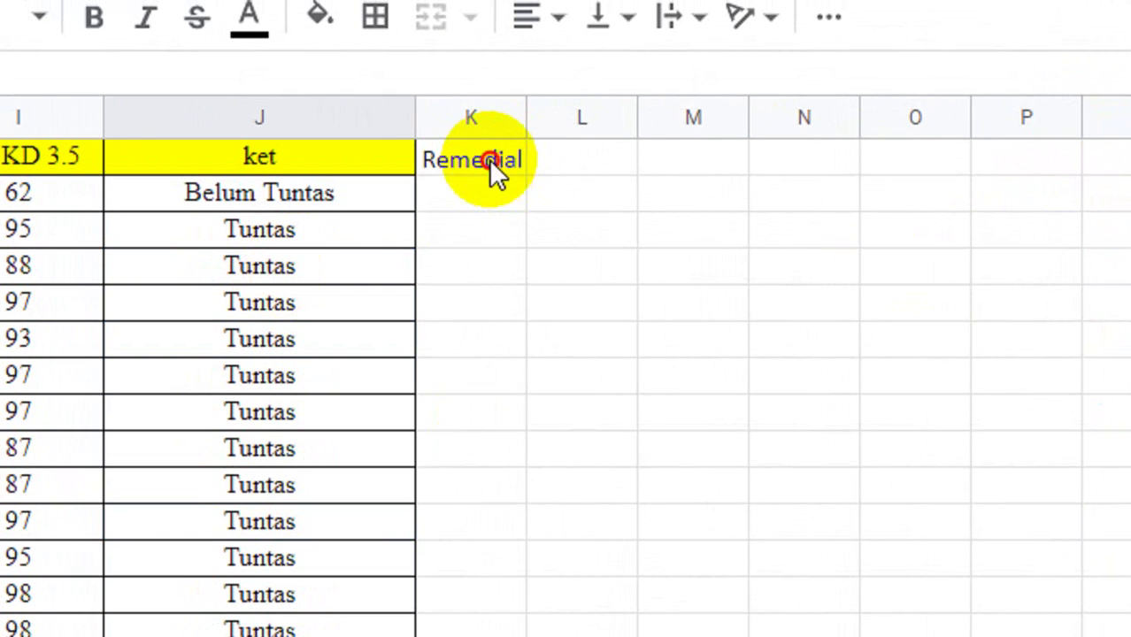
{"action": "left_click", "coordinate": [671, 160], "text": "shift"}
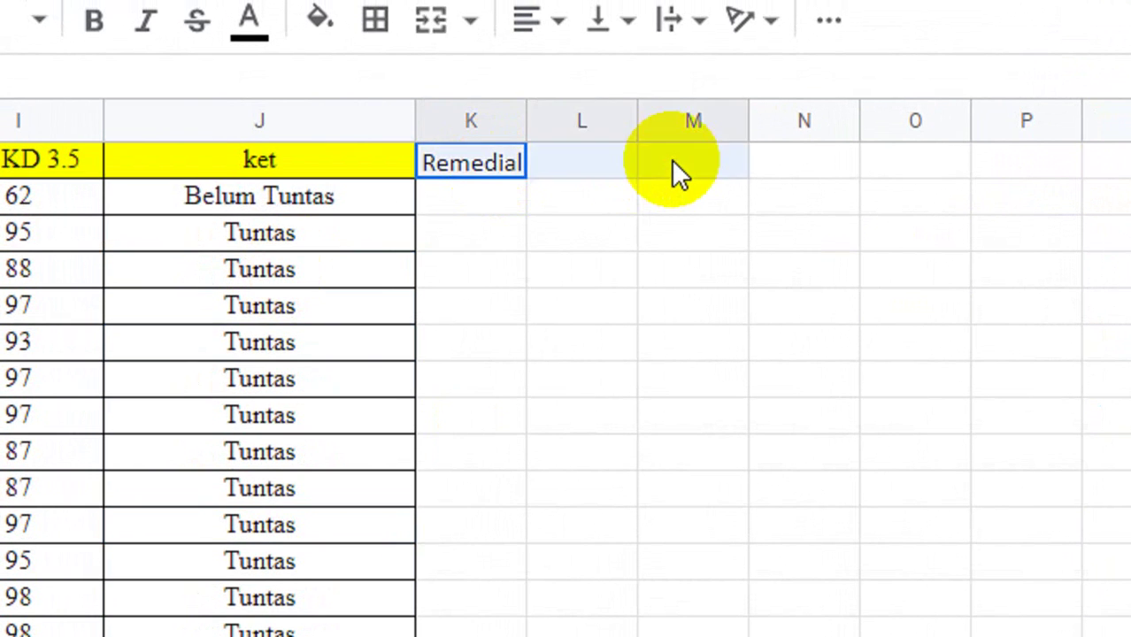
{"action": "scroll", "coordinate": [656, 247], "scroll_direction": "down", "scroll_amount": 5}
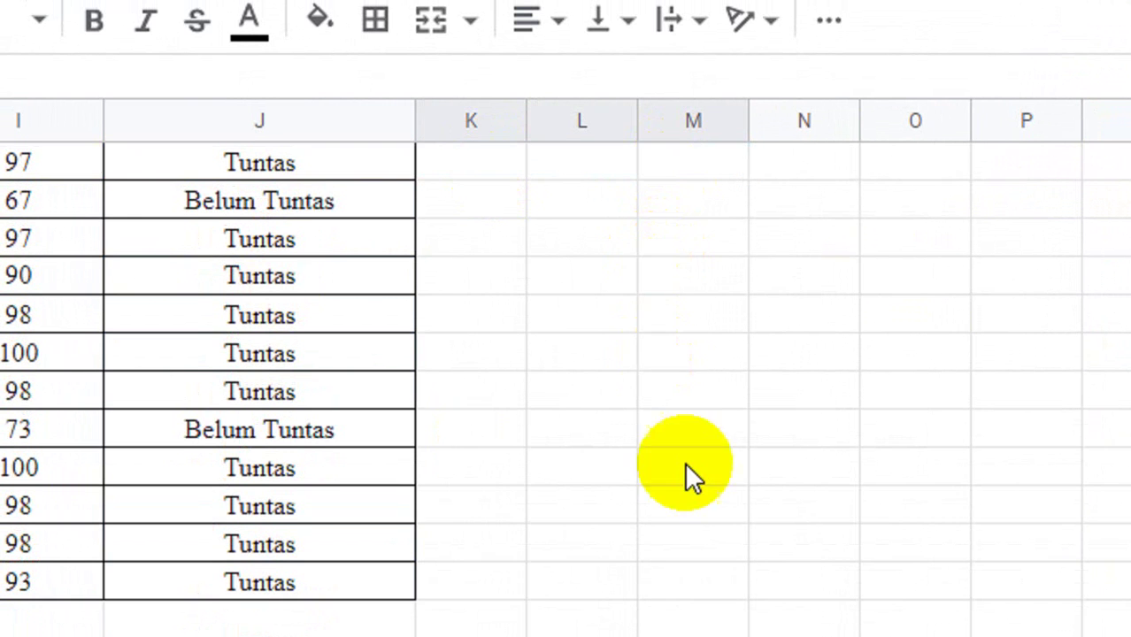
{"action": "left_click", "coordinate": [720, 585], "text": "shift"}
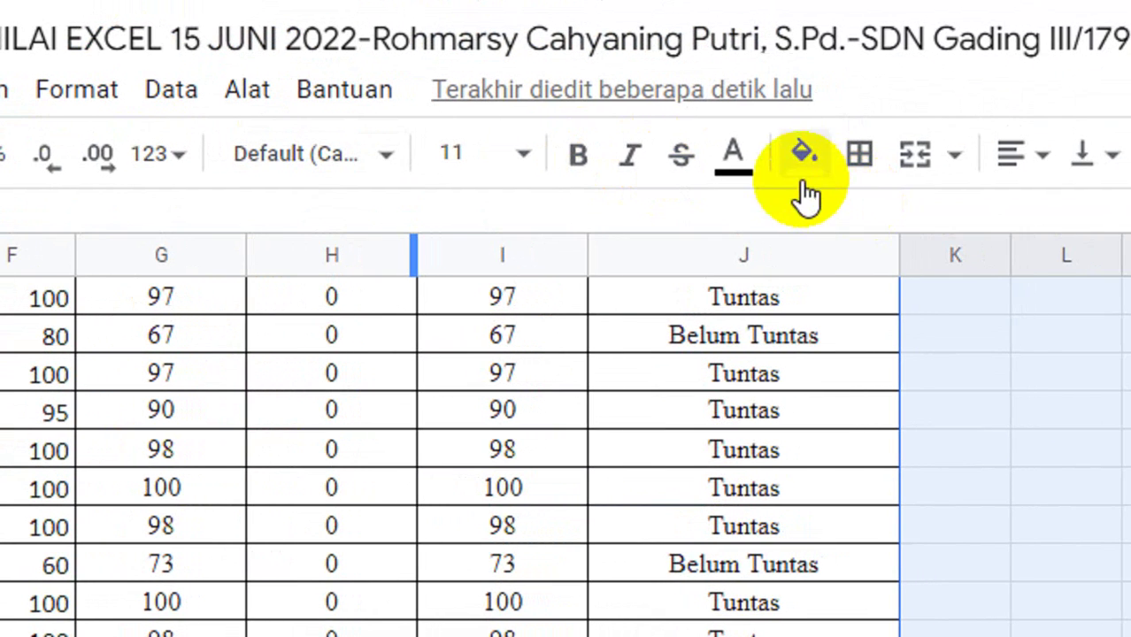
{"action": "left_click", "coordinate": [802, 160]}
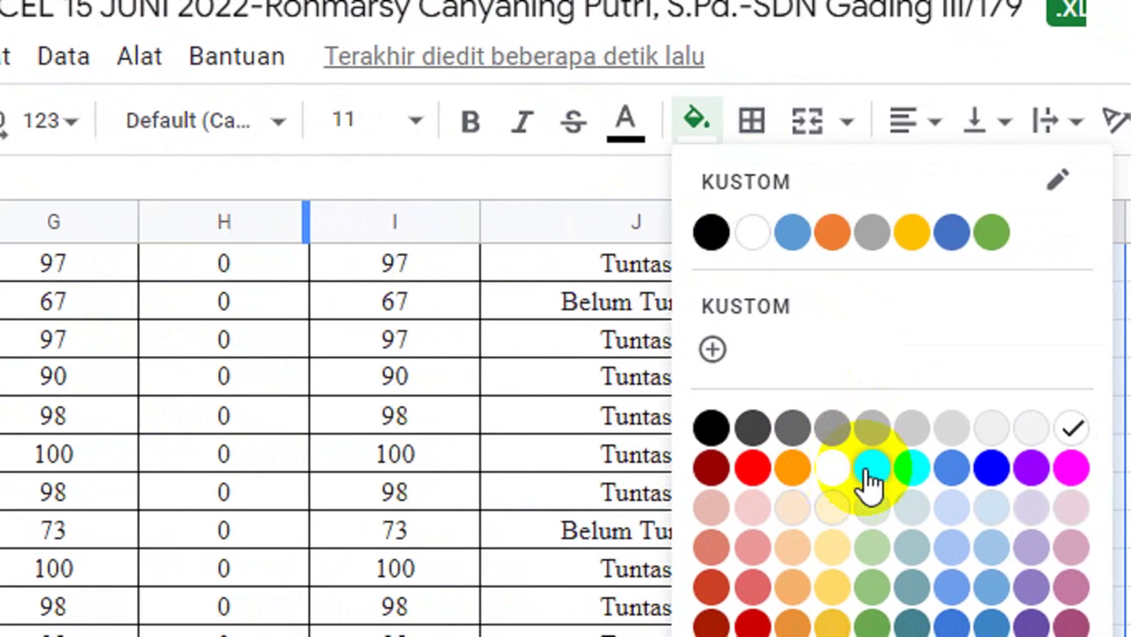
{"action": "left_click", "coordinate": [871, 478]}
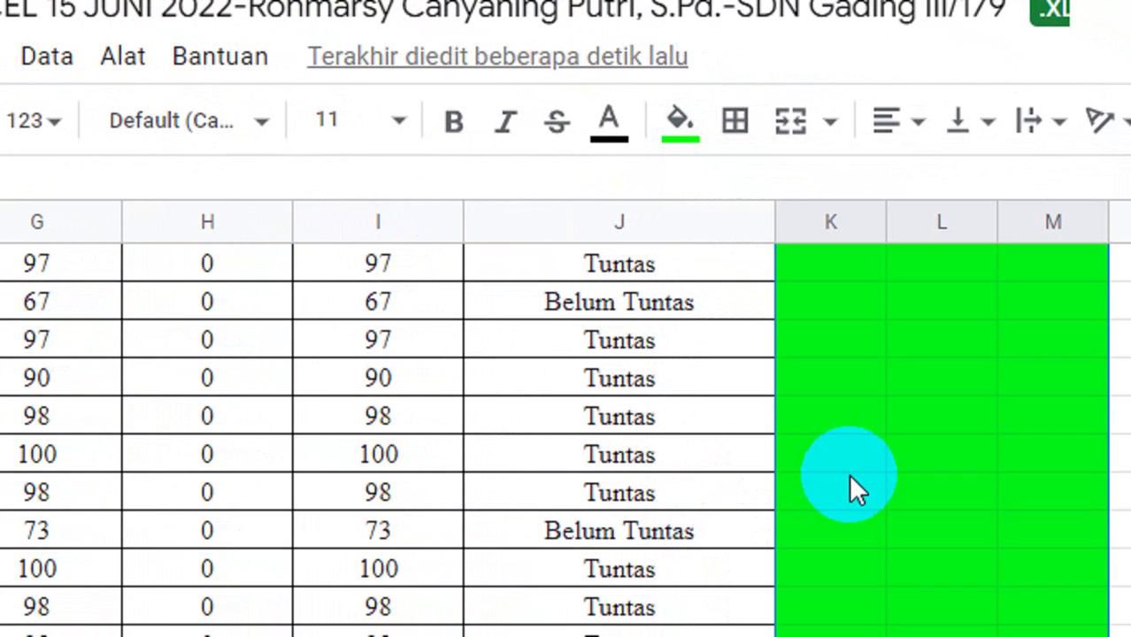
Enter 80 as the first student's first Remedial score in cell K2.
{"action": "scroll", "coordinate": [848, 474], "scroll_direction": "up", "scroll_amount": 5}
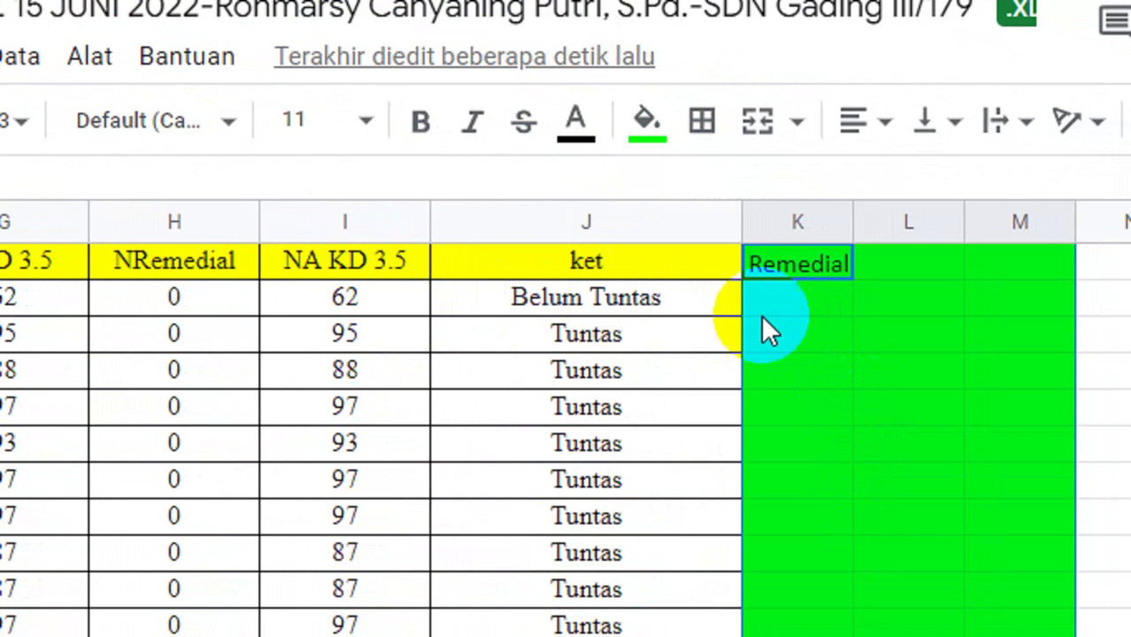
{"action": "left_click", "coordinate": [807, 301]}
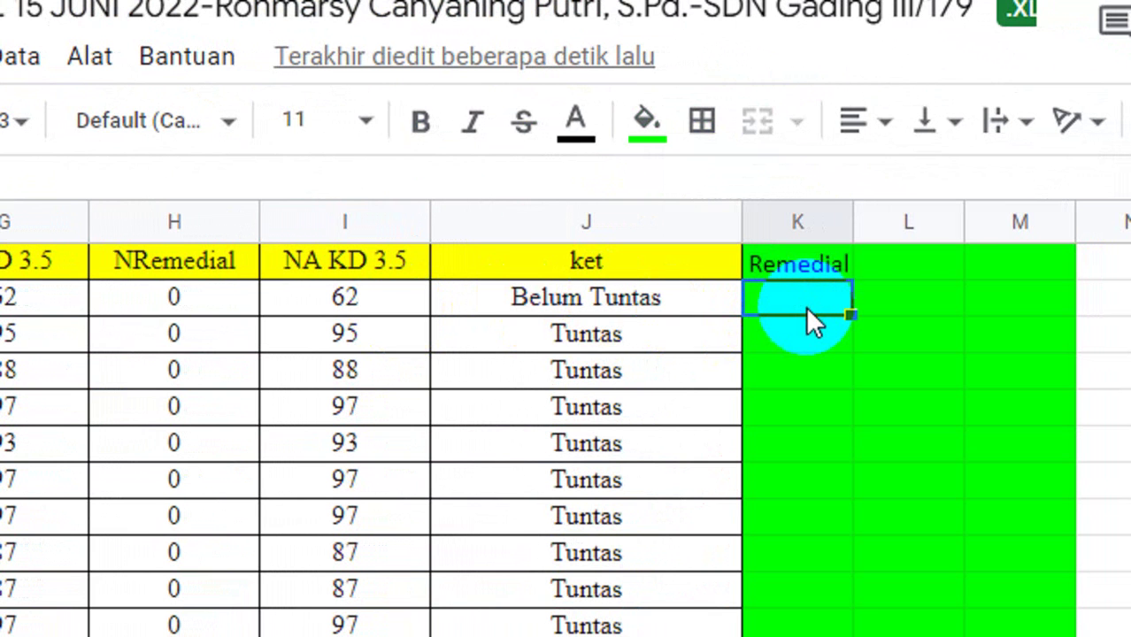
{"action": "type", "text": "80"}
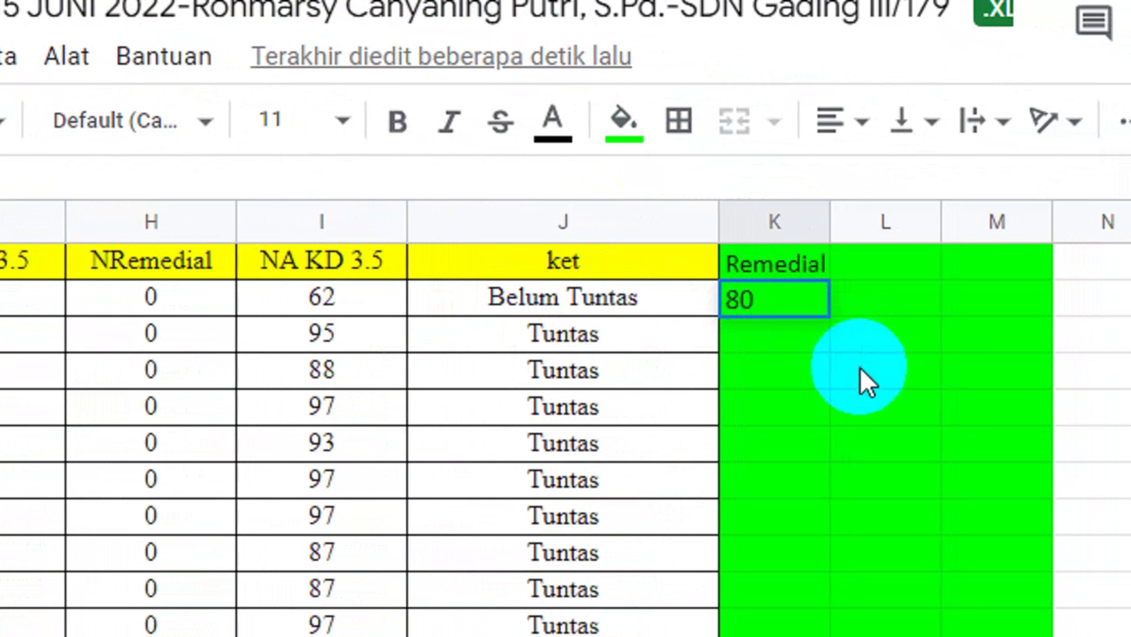
{"action": "left_click", "coordinate": [881, 377]}
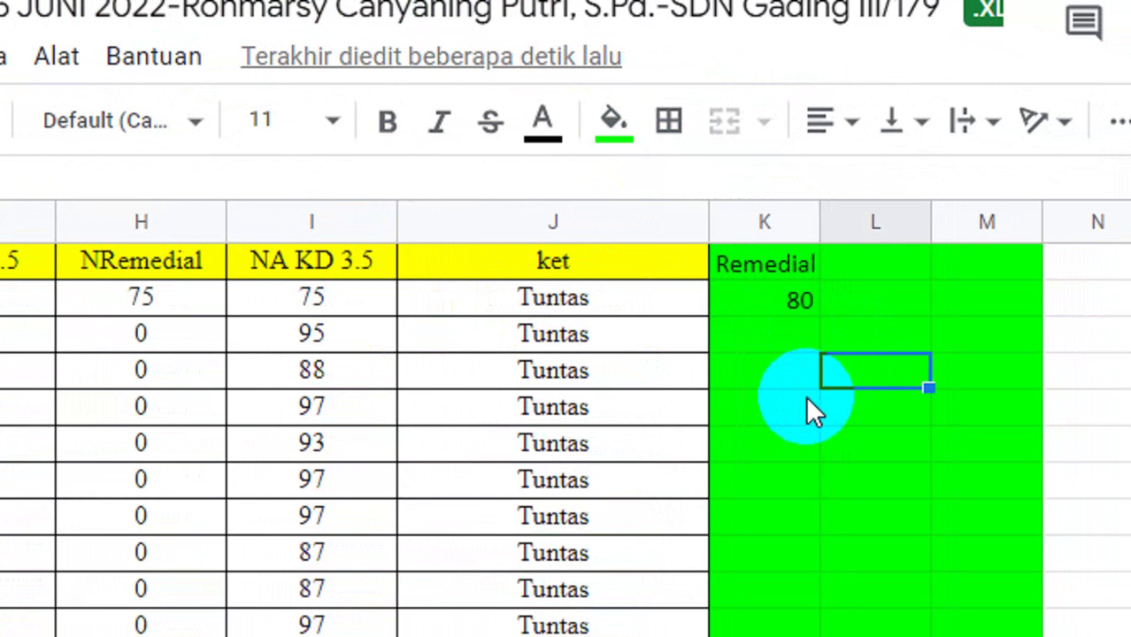
Insert two empty columns before the N KD 3.7 column on sheet 3.7.
{"action": "scroll", "coordinate": [806, 396], "scroll_direction": "down", "scroll_amount": 5}
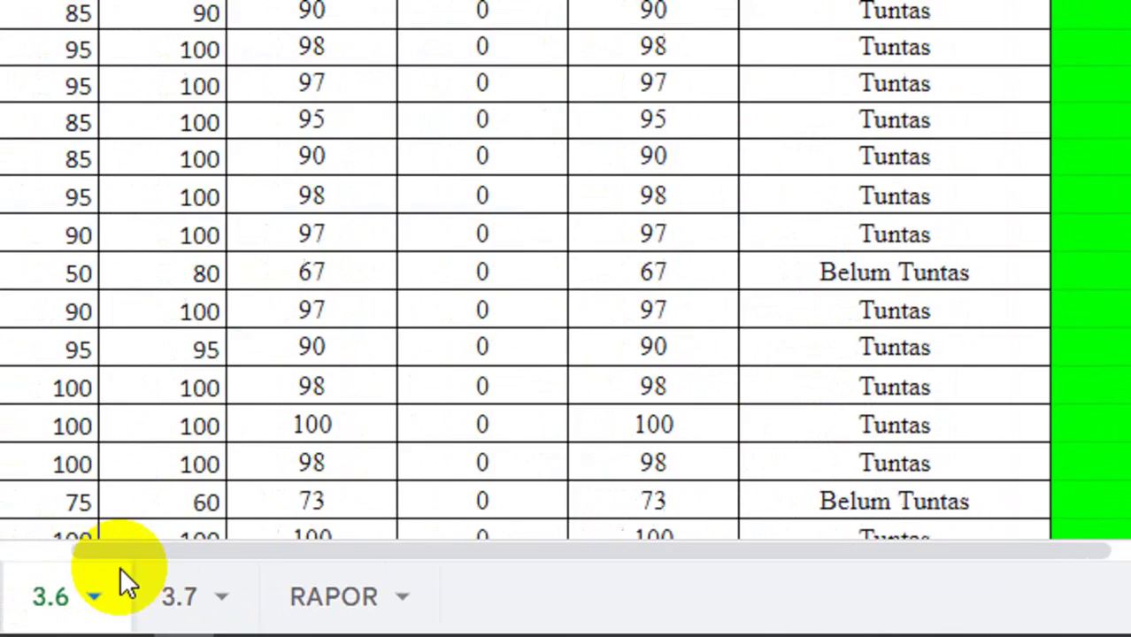
{"action": "left_click", "coordinate": [272, 599]}
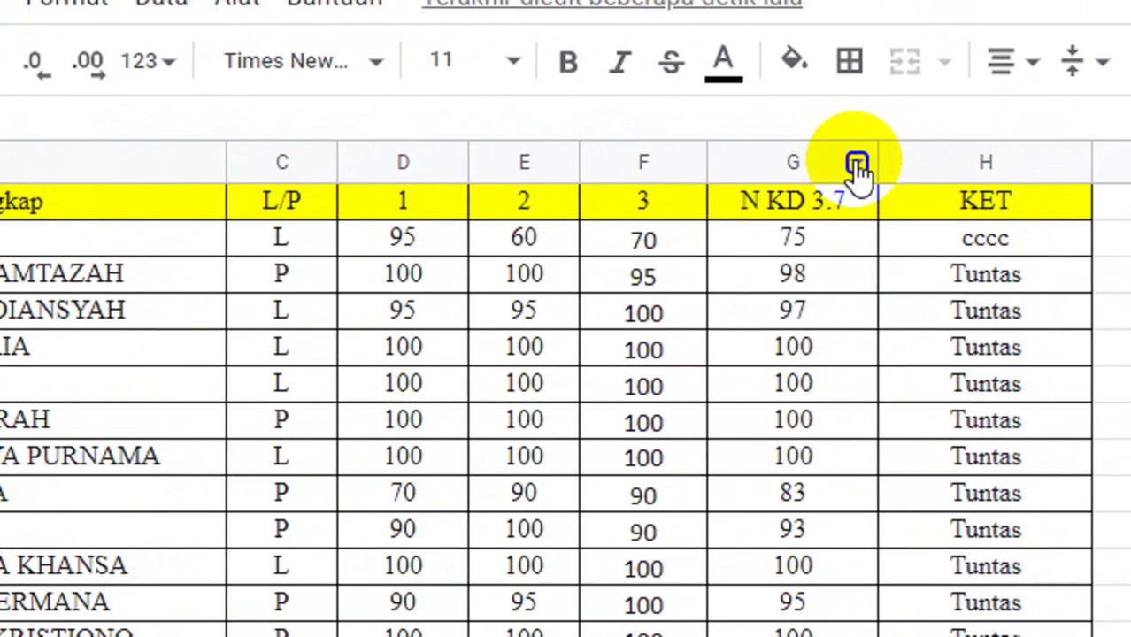
{"action": "left_click", "coordinate": [958, 121]}
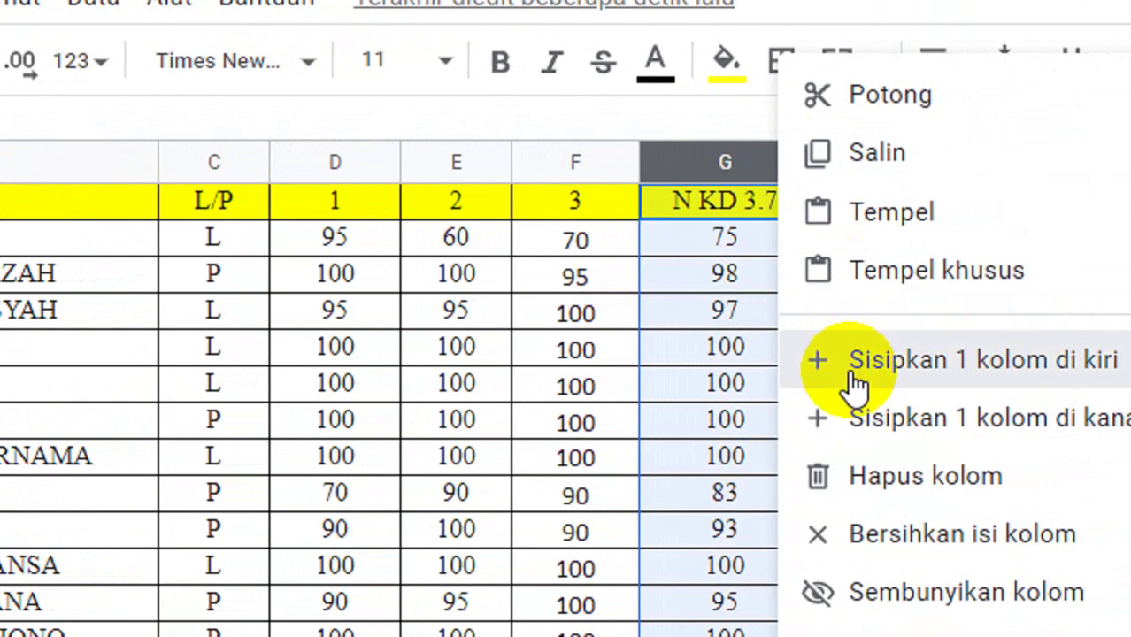
{"action": "left_click", "coordinate": [913, 379]}
{"action": "mouse_move", "coordinate": [788, 171]}
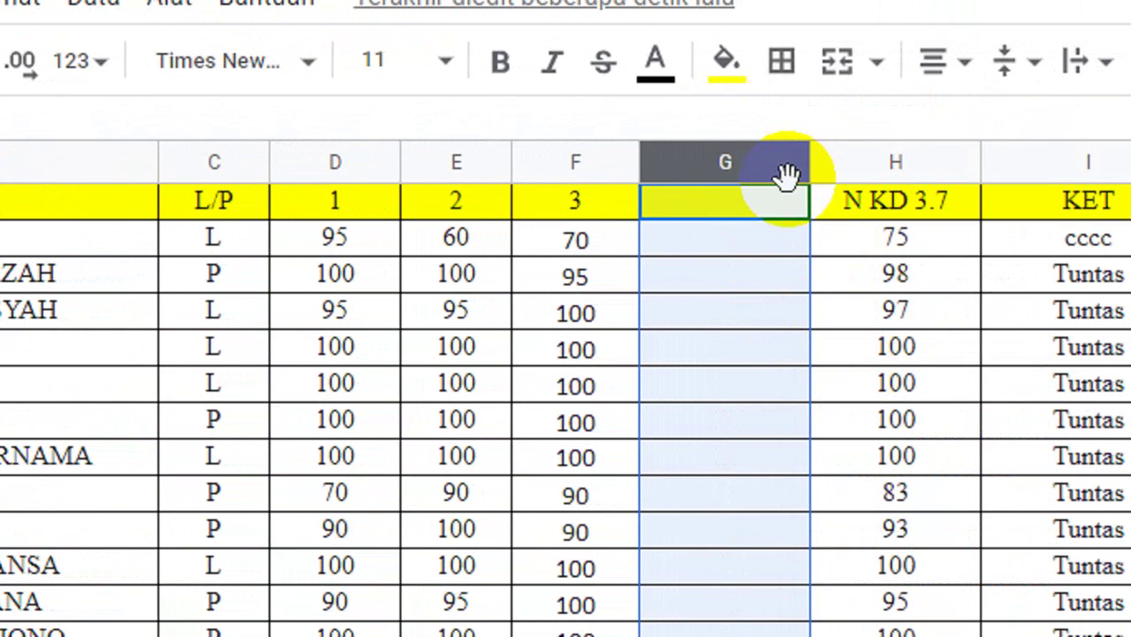
{"action": "left_click", "coordinate": [789, 168]}
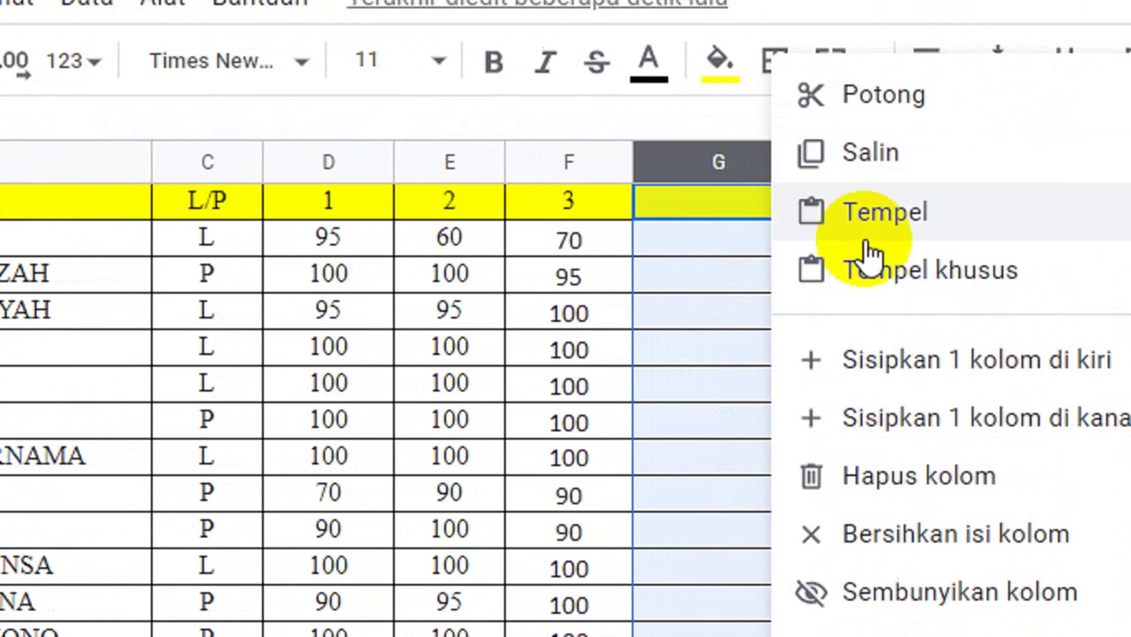
{"action": "left_click", "coordinate": [854, 362]}
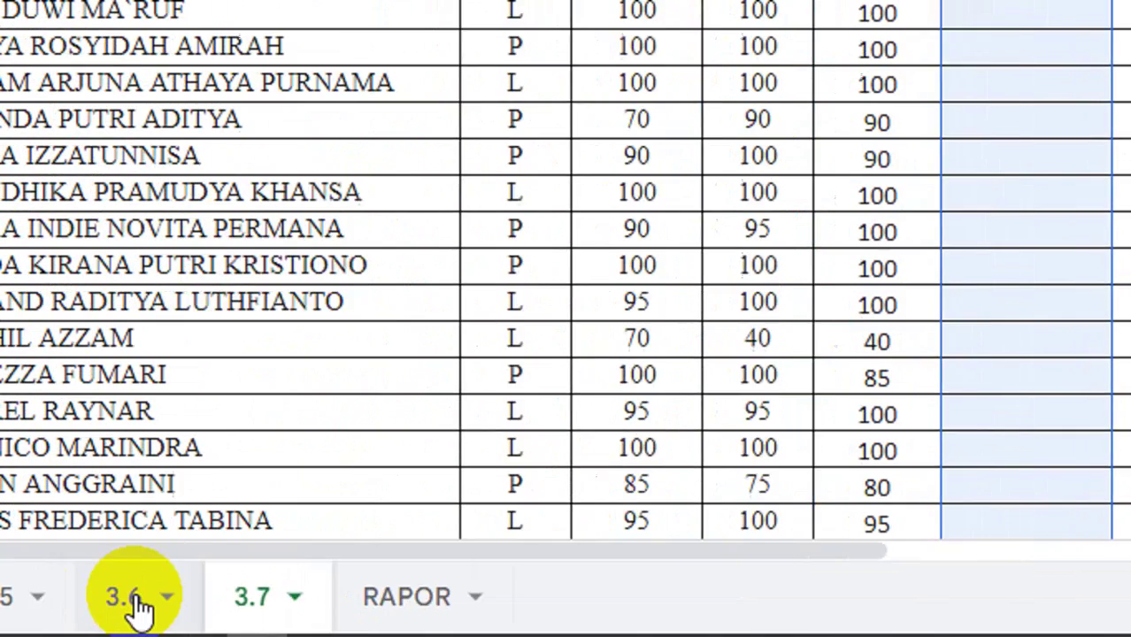
Copy columns G to M, from the NKD 3.5 header through the last student row, from sheet 3.6 into sheet 3.7, starting at G1.
{"action": "left_click", "coordinate": [240, 598]}
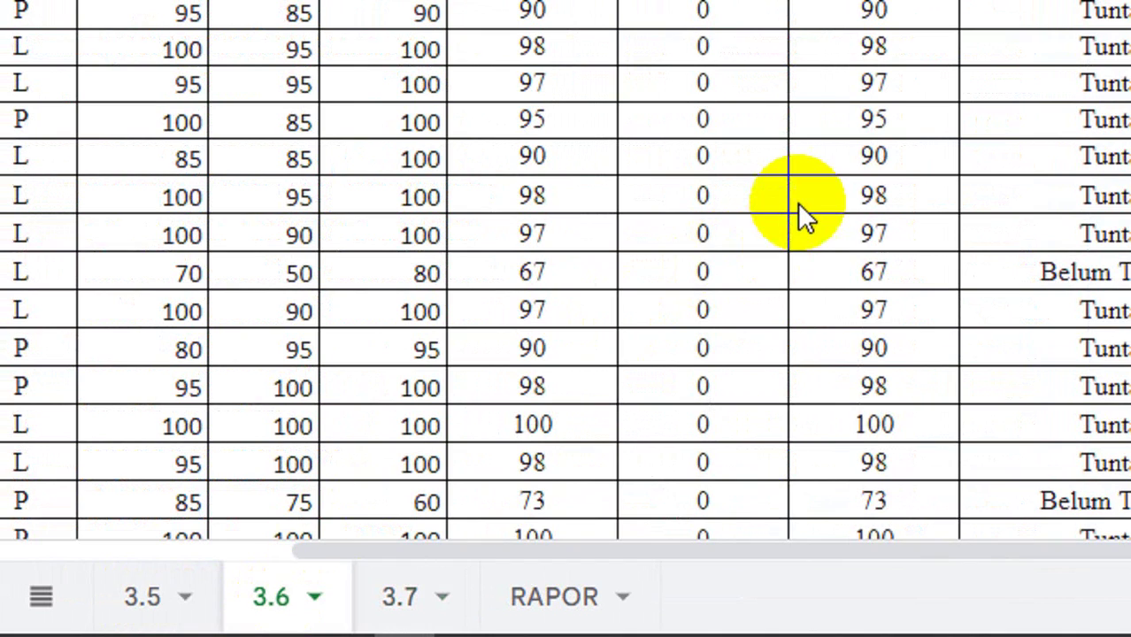
{"action": "scroll", "coordinate": [798, 212], "scroll_direction": "up", "scroll_amount": 5}
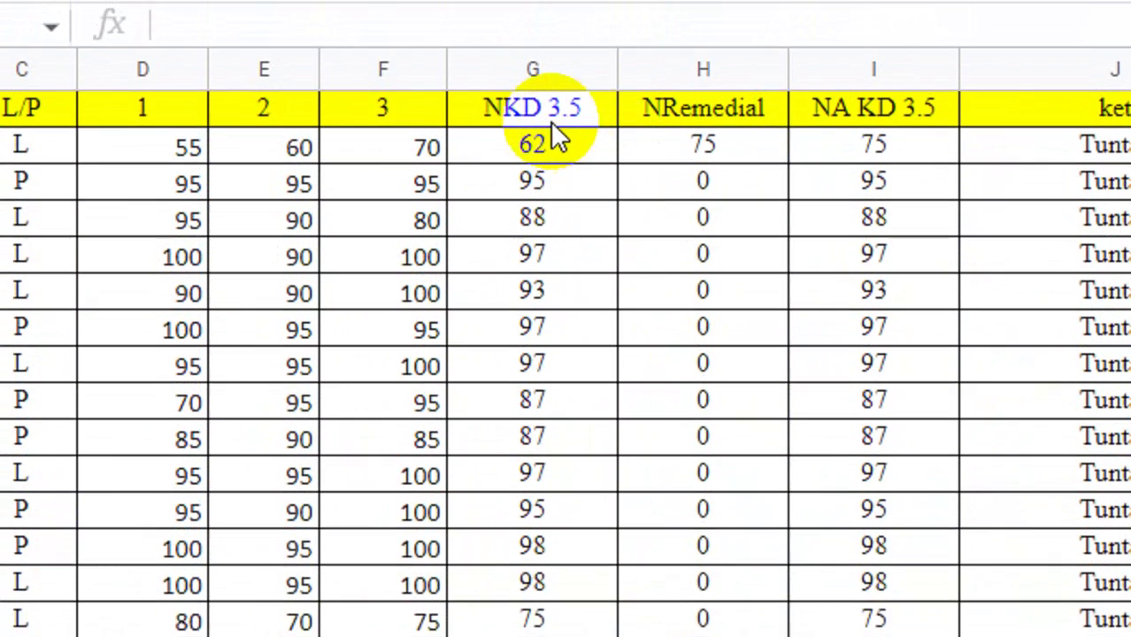
{"action": "left_click", "coordinate": [550, 122]}
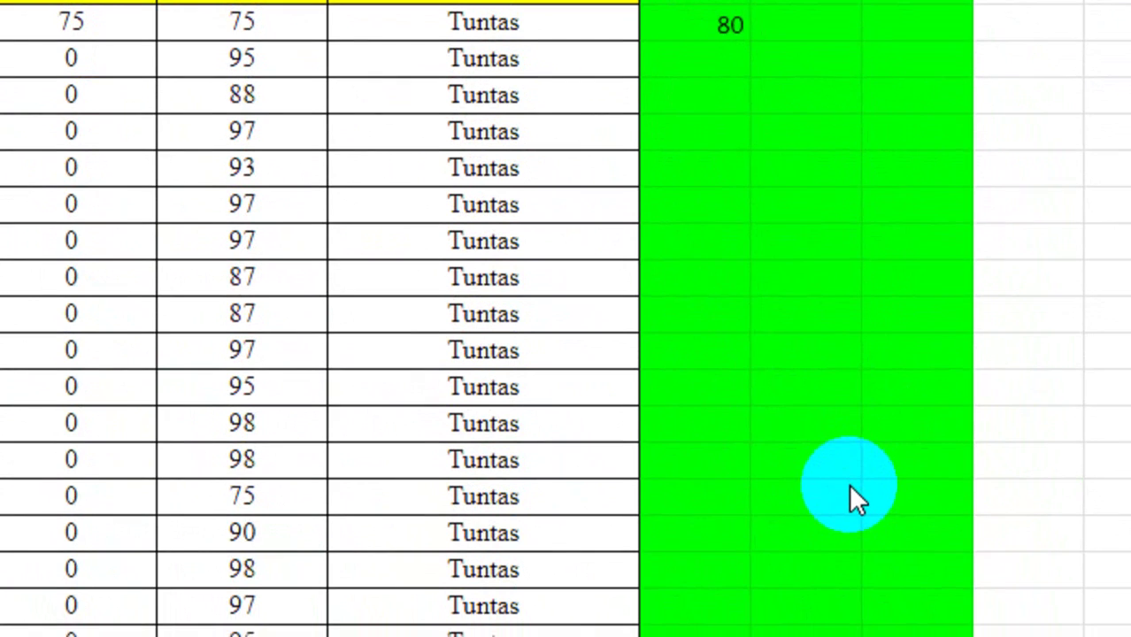
{"action": "scroll", "coordinate": [898, 602], "scroll_direction": "down", "scroll_amount": 5}
{"action": "scroll", "coordinate": [848, 471], "scroll_direction": "down", "scroll_amount": 1}
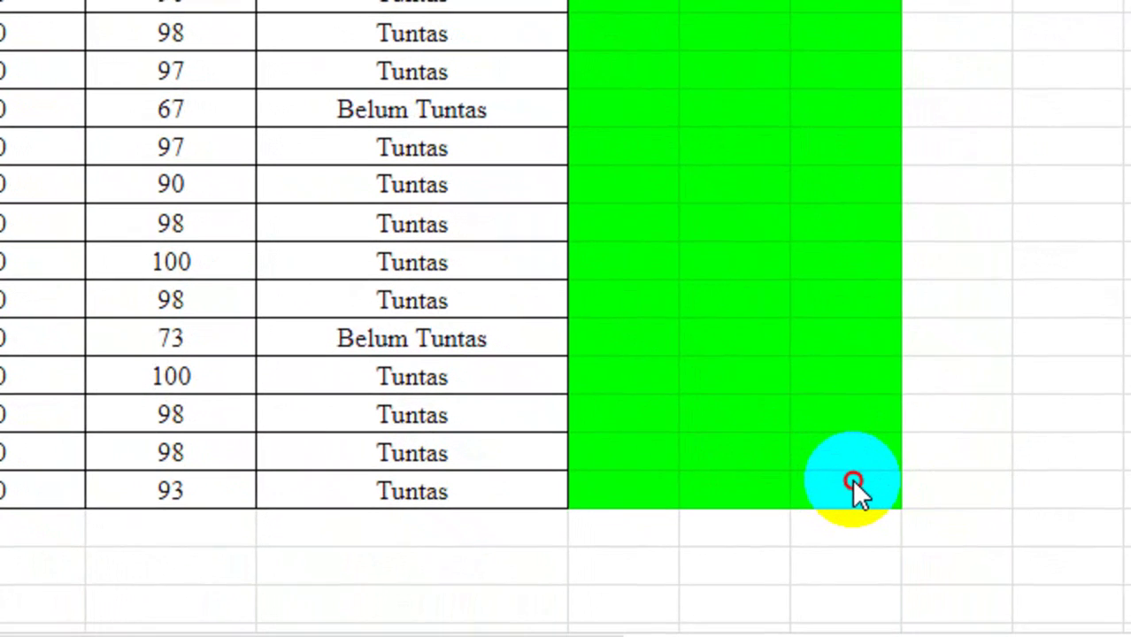
{"action": "left_click", "coordinate": [908, 529], "text": "shift"}
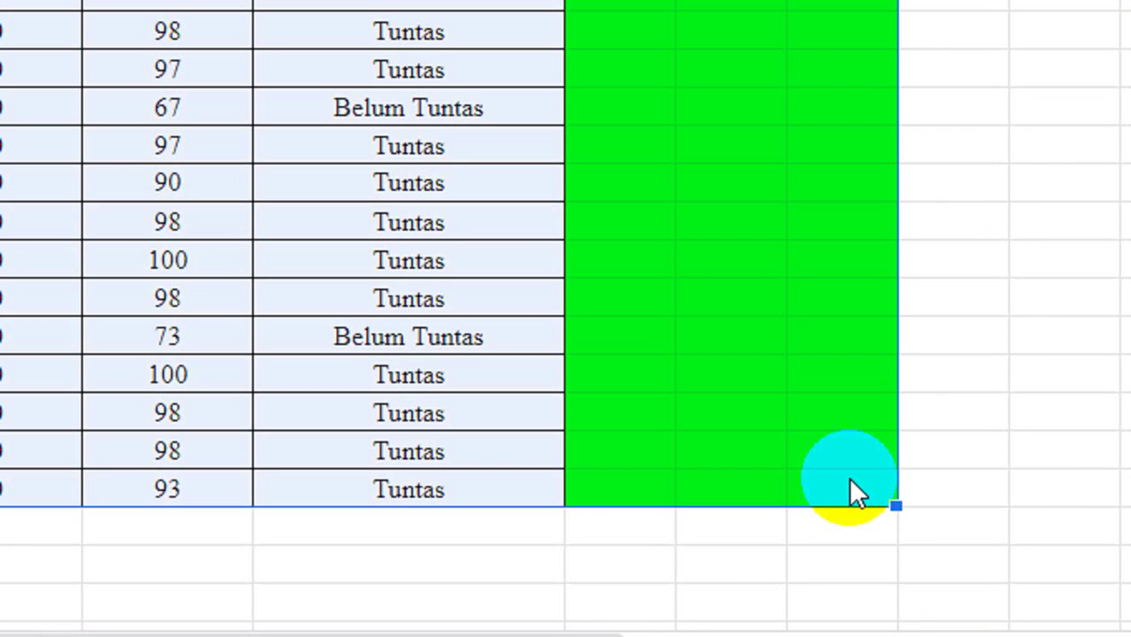
{"action": "key", "text": "ctrl+c"}
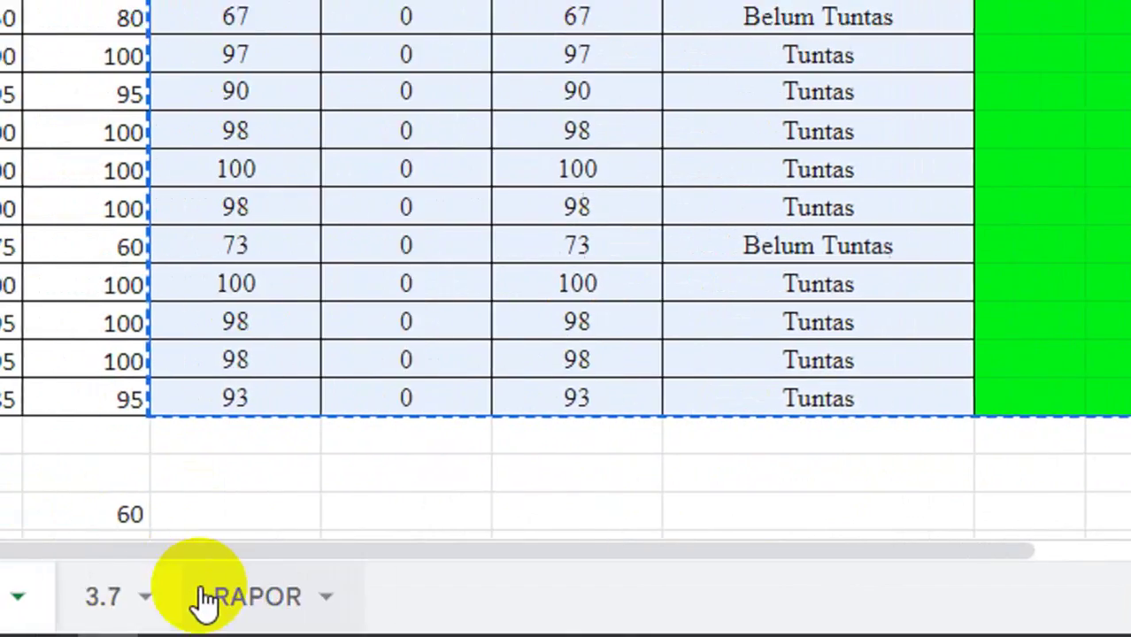
{"action": "left_click", "coordinate": [117, 599]}
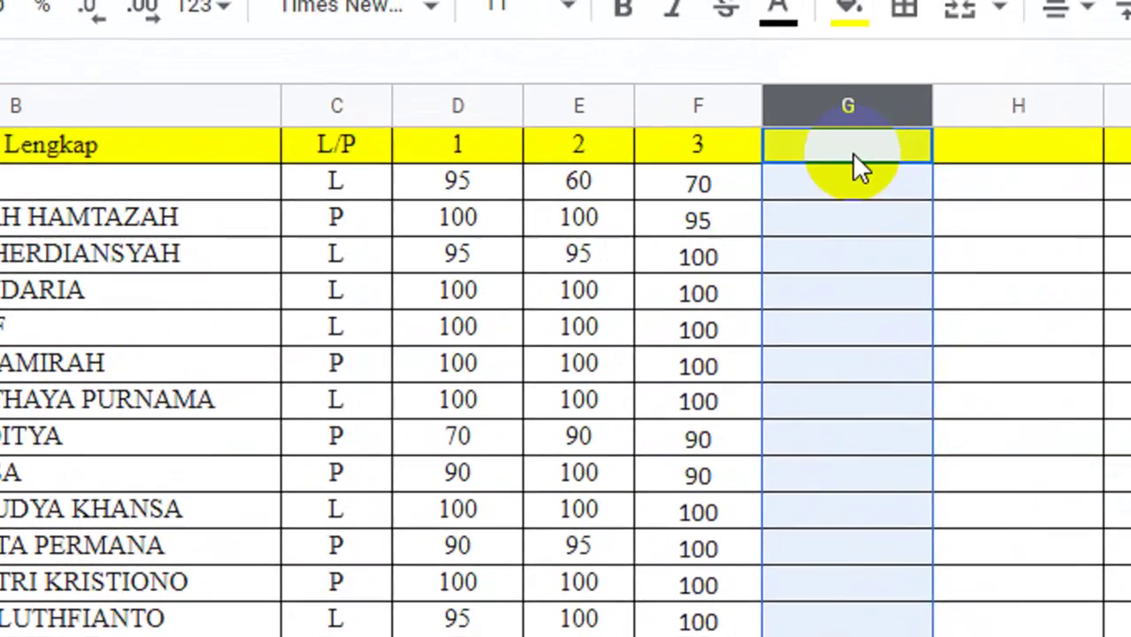
{"action": "left_click", "coordinate": [853, 156]}
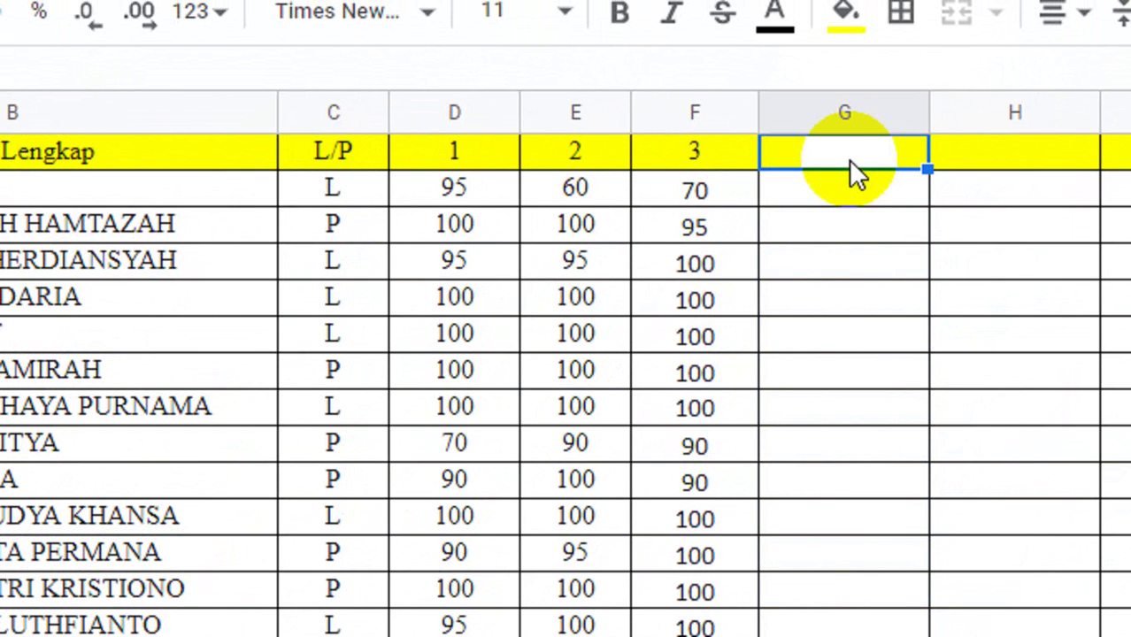
{"action": "key", "text": "ctrl+v"}
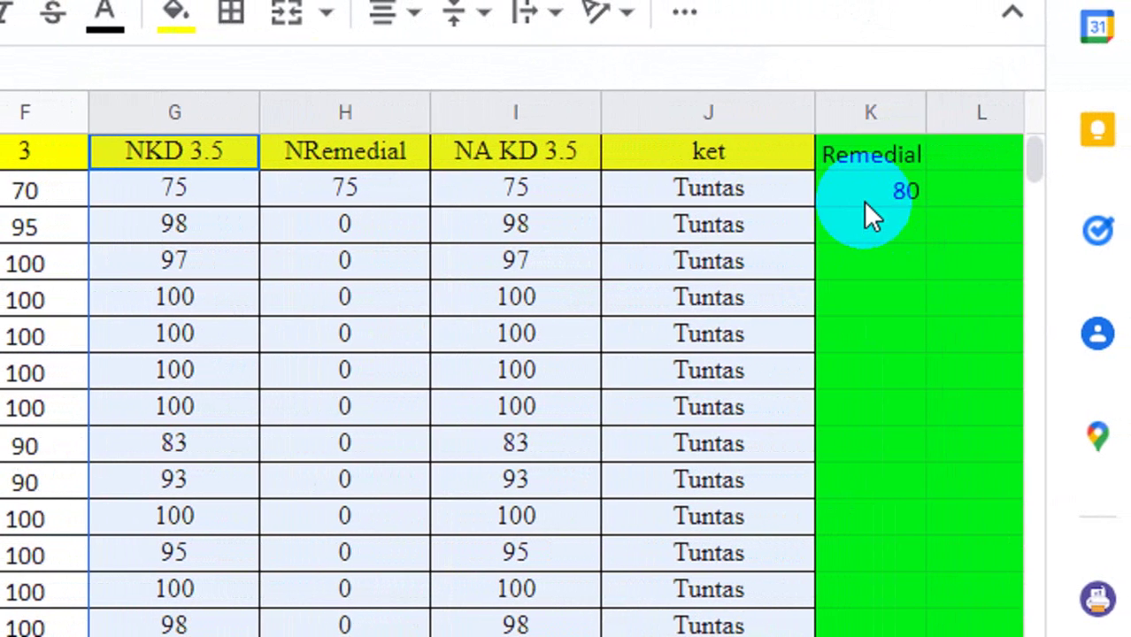
Clear the first student's Remedial score on sheet 3.7, and enter 10, 60 and 80 as the fourteenth student's three Remedial scores.
{"action": "left_click", "coordinate": [867, 201]}
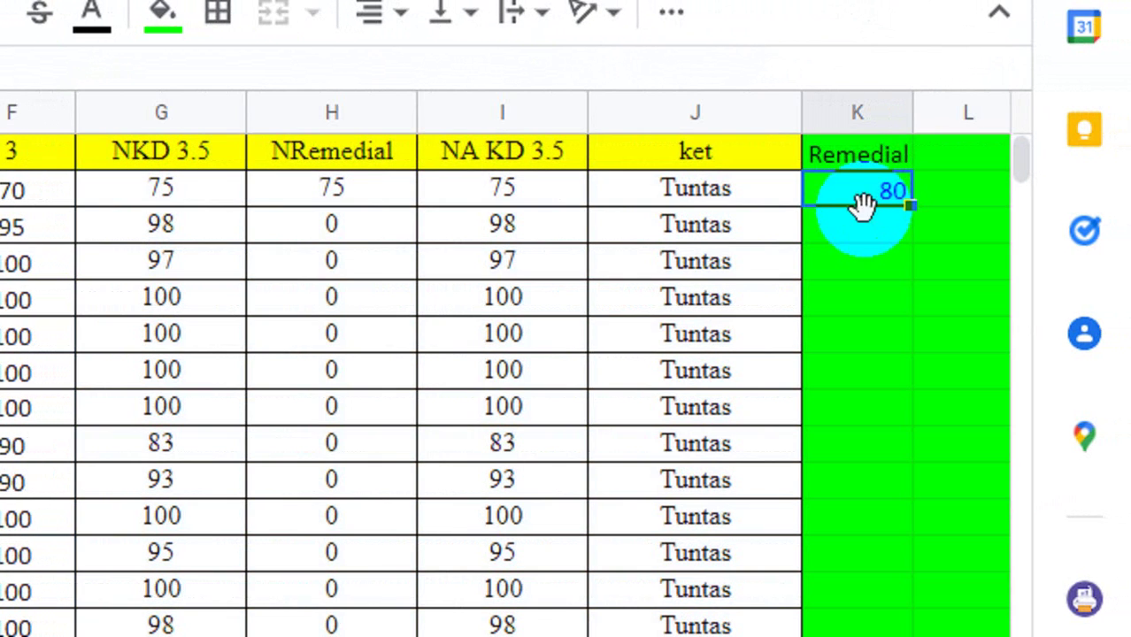
{"action": "key", "text": "Delete"}
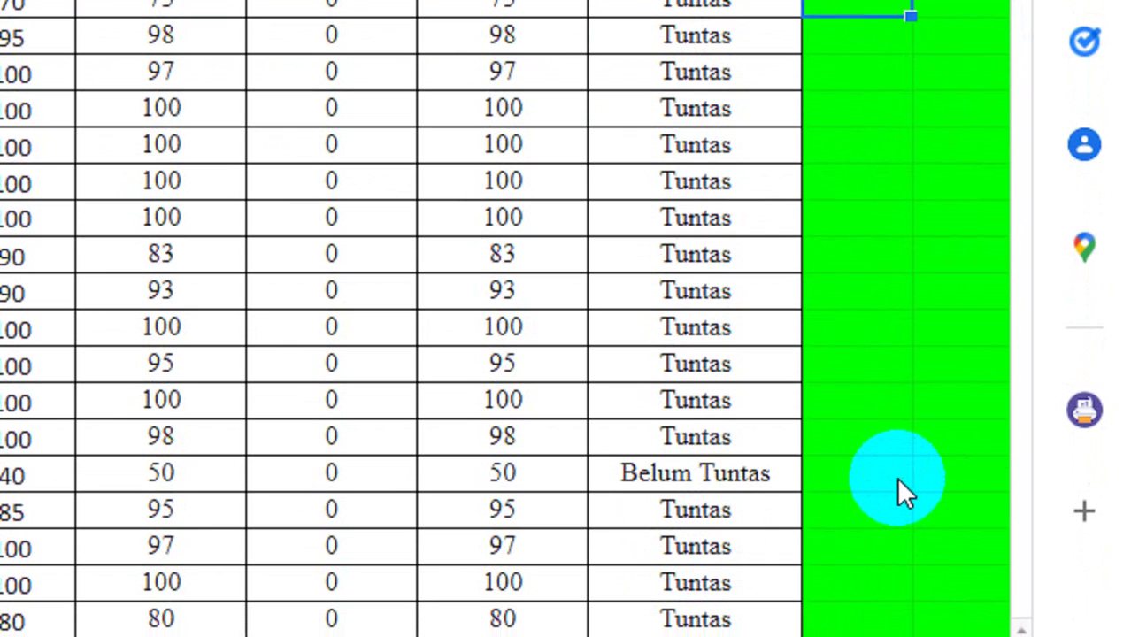
{"action": "left_click", "coordinate": [898, 479]}
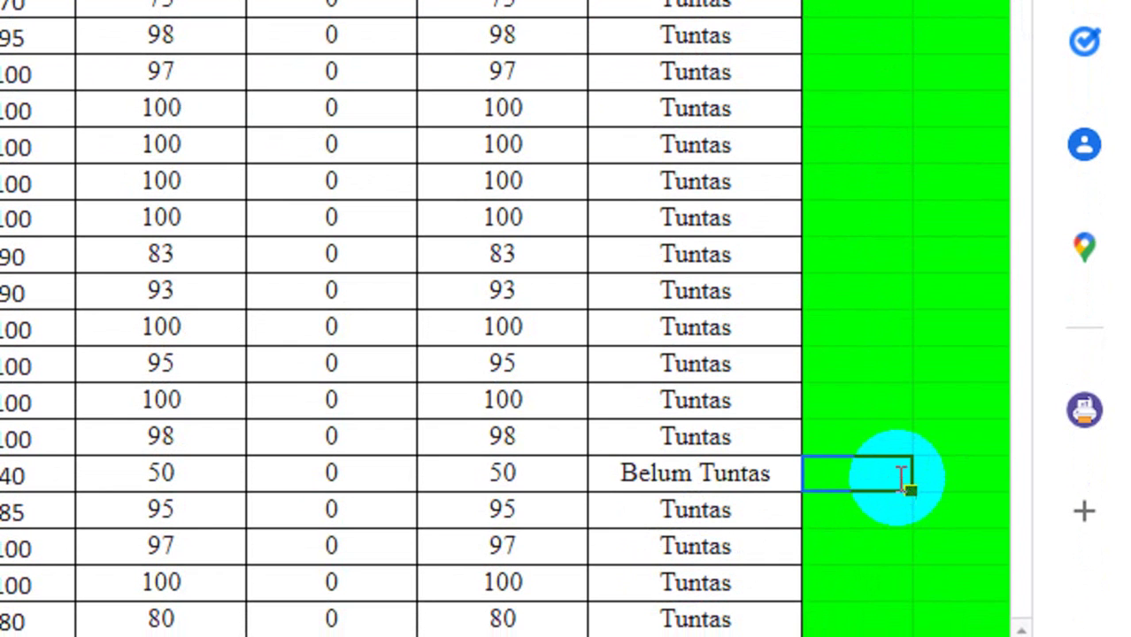
{"action": "type", "text": "10"}
{"action": "left_click", "coordinate": [960, 477]}
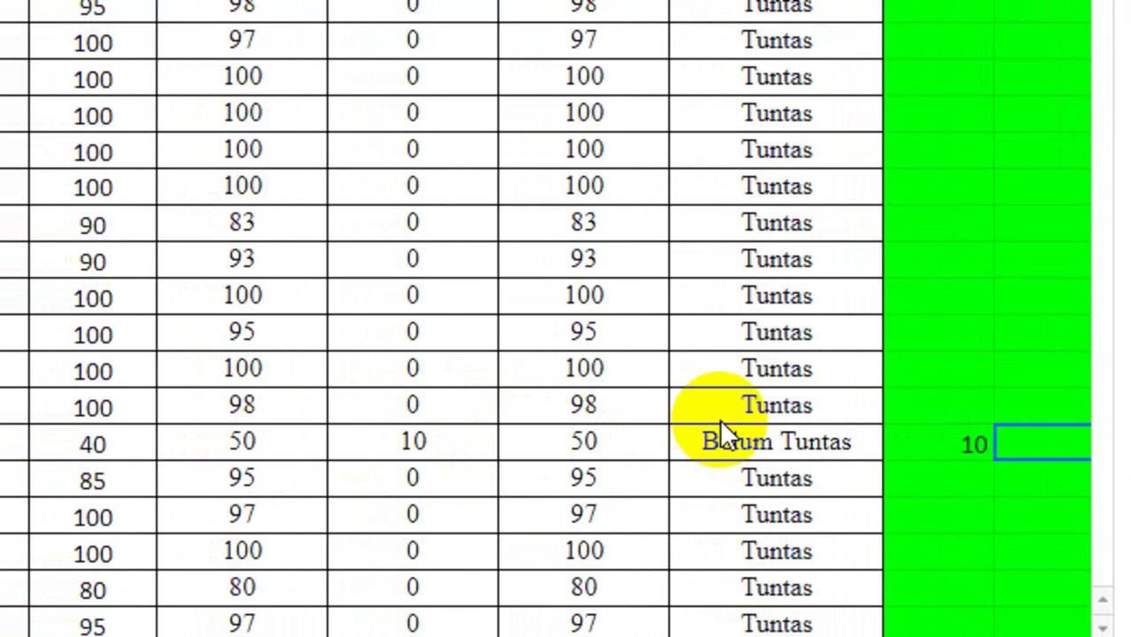
{"action": "type", "text": "60"}
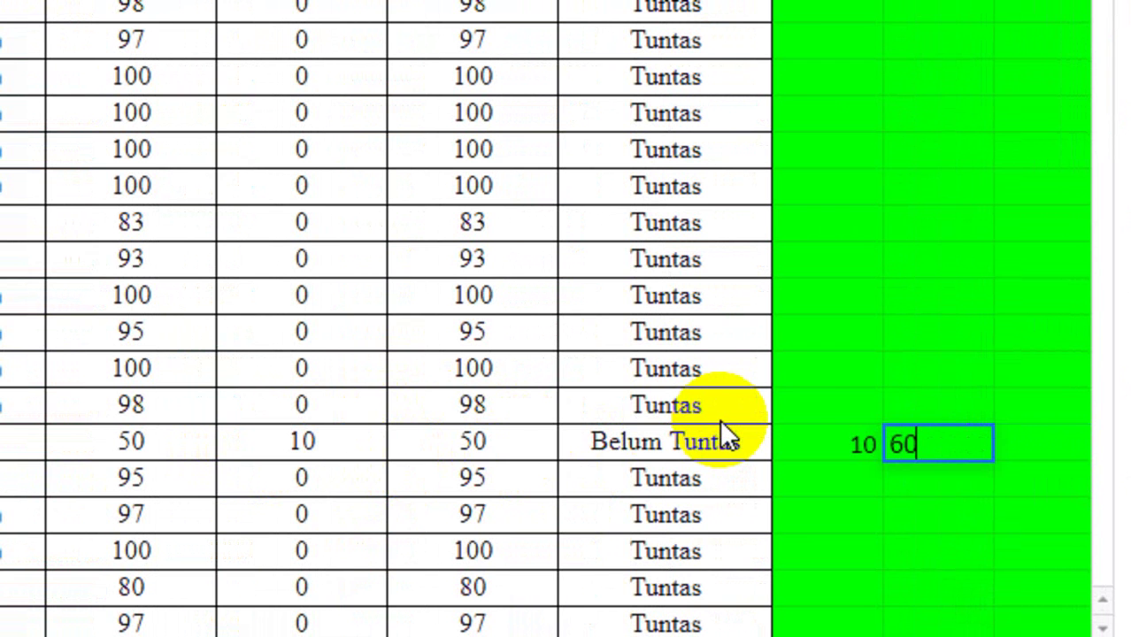
{"action": "left_click", "coordinate": [830, 339]}
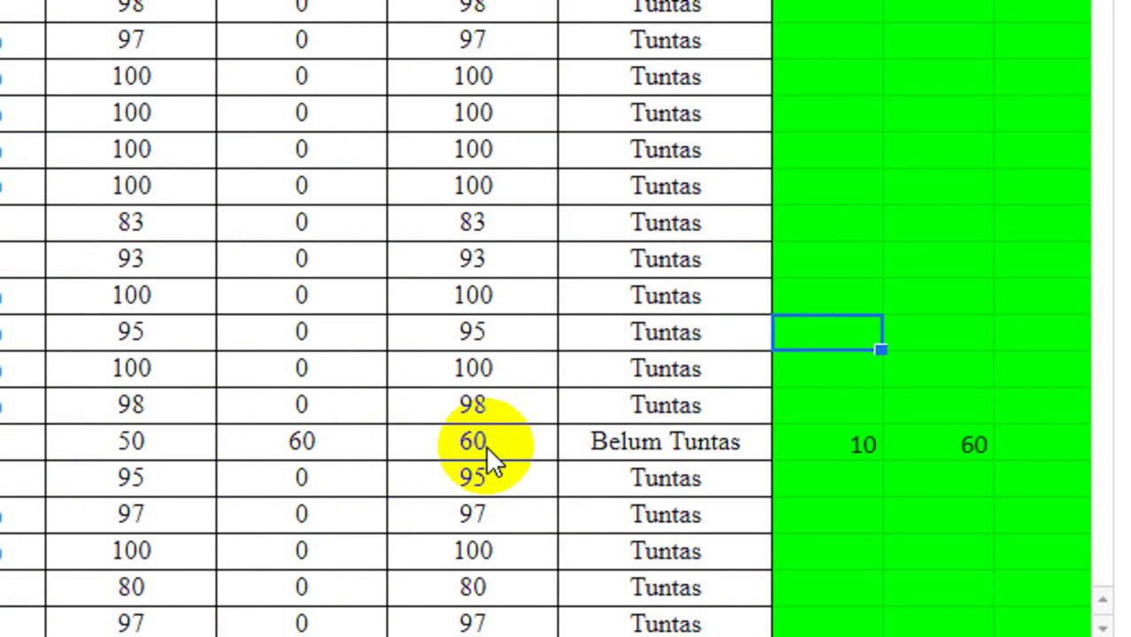
{"action": "left_click", "coordinate": [1028, 456]}
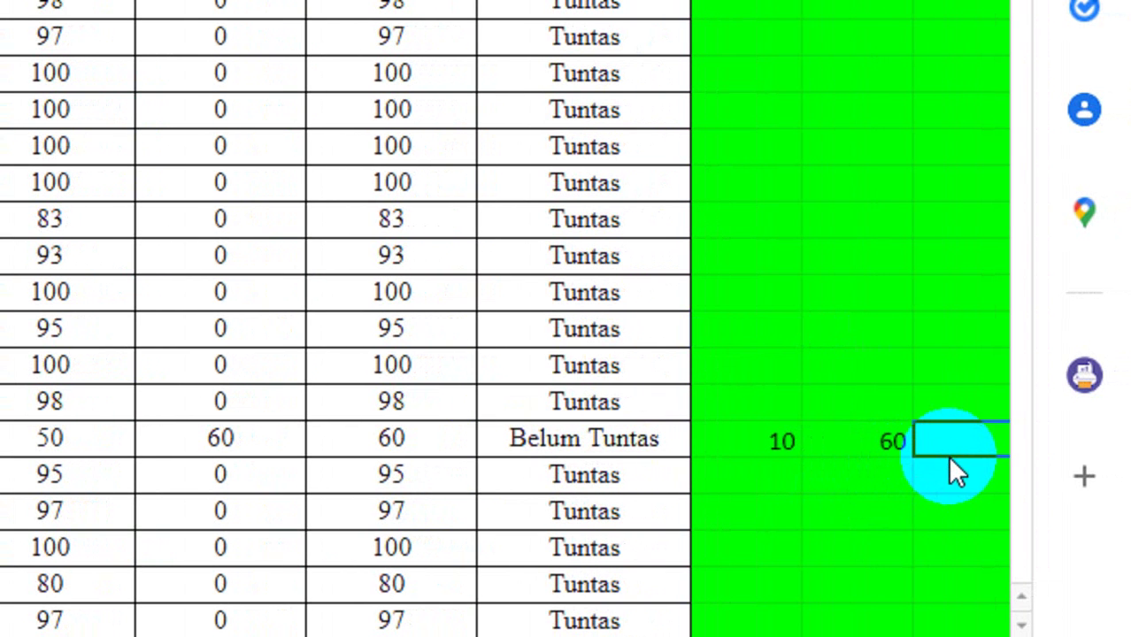
{"action": "type", "text": "80"}
{"action": "left_click", "coordinate": [709, 490]}
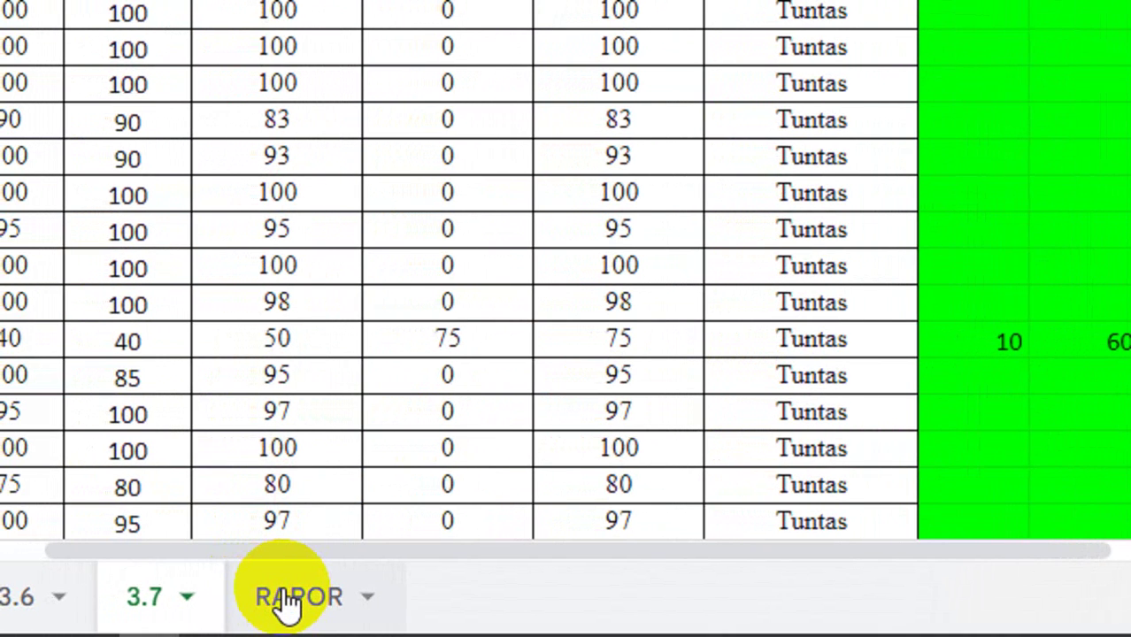
Clear all students' NKD 3.5, NKD 3.6 and NKD 3.7 scores under NPH on the RAPOR sheet.
{"action": "left_click", "coordinate": [286, 601]}
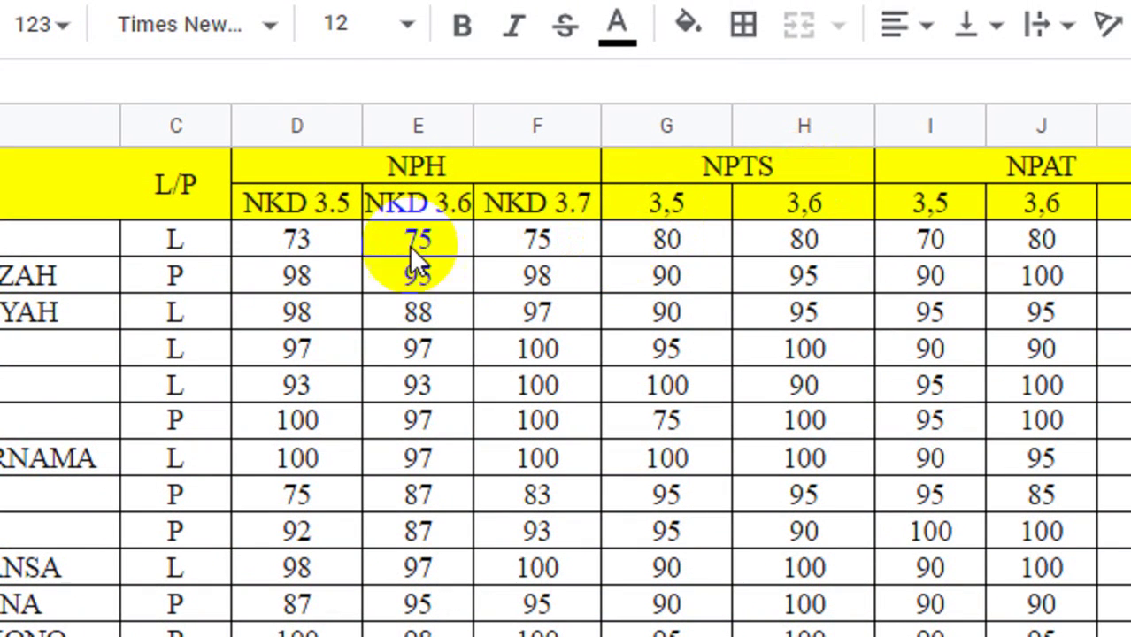
{"action": "left_click", "coordinate": [334, 237]}
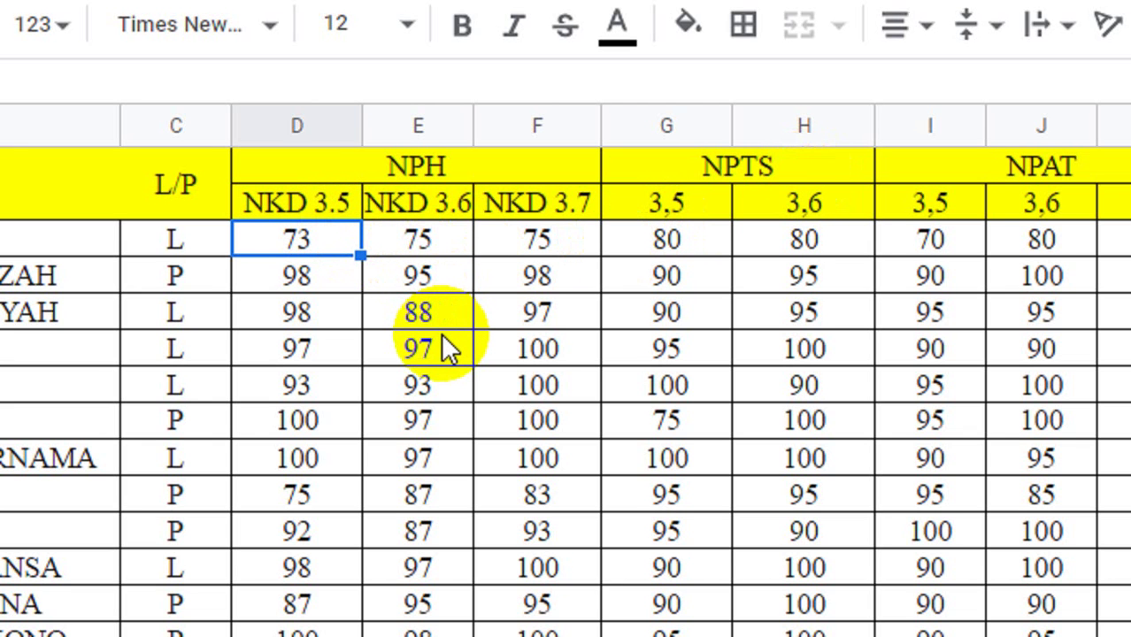
{"action": "key", "text": "shift+Right"}
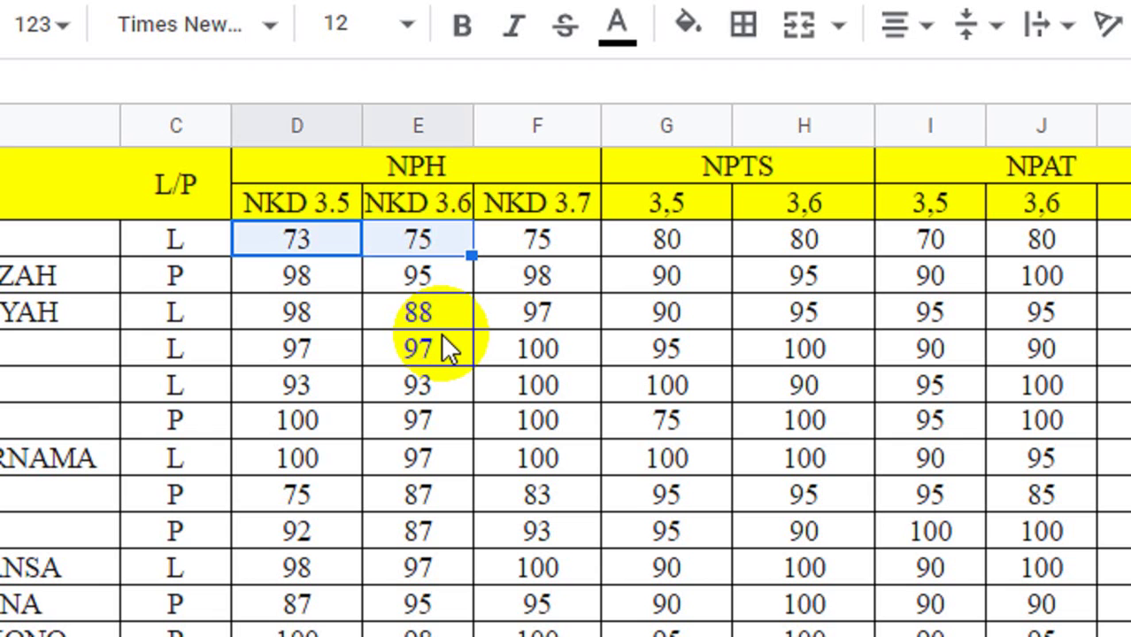
{"action": "key", "text": "shift+Right"}
{"action": "key", "text": "ctrl+shift+Down"}
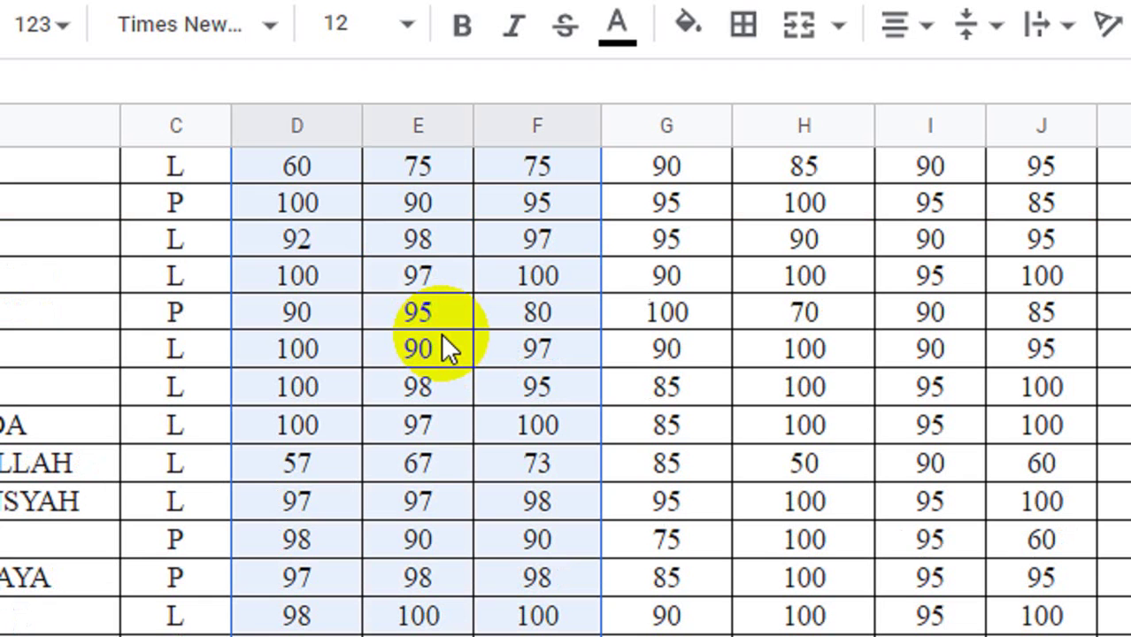
{"action": "key", "text": "Delete"}
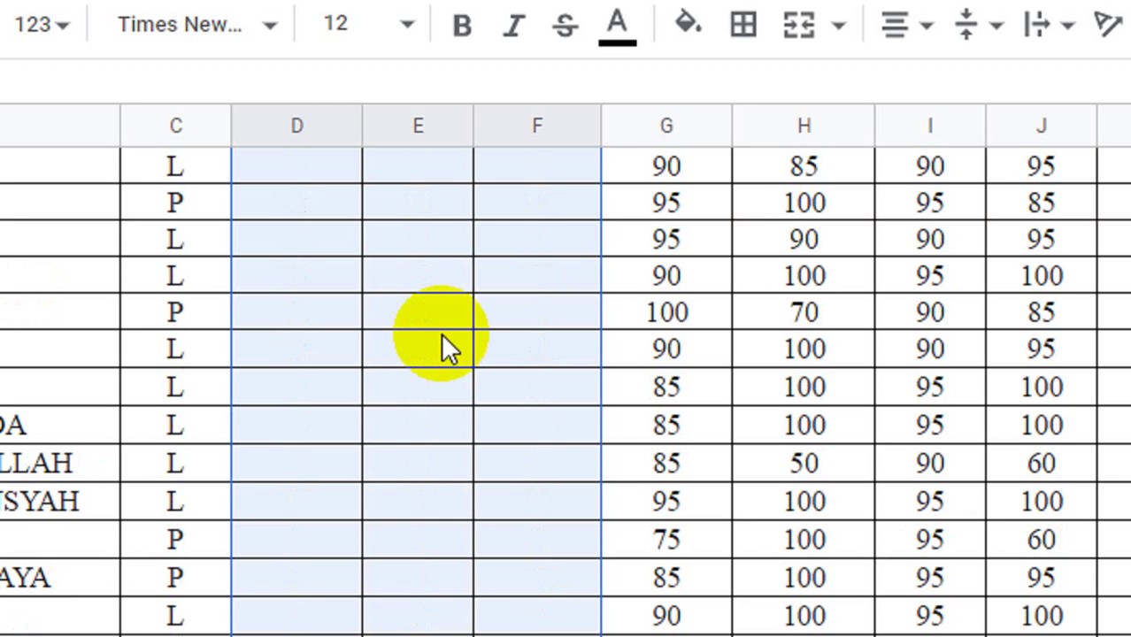
Start a VLOOKUP formula in the first student's NKD 3.5 cell, D3, with the name cell B3 as the search key.
{"action": "scroll", "coordinate": [441, 335], "scroll_direction": "up", "scroll_amount": 10}
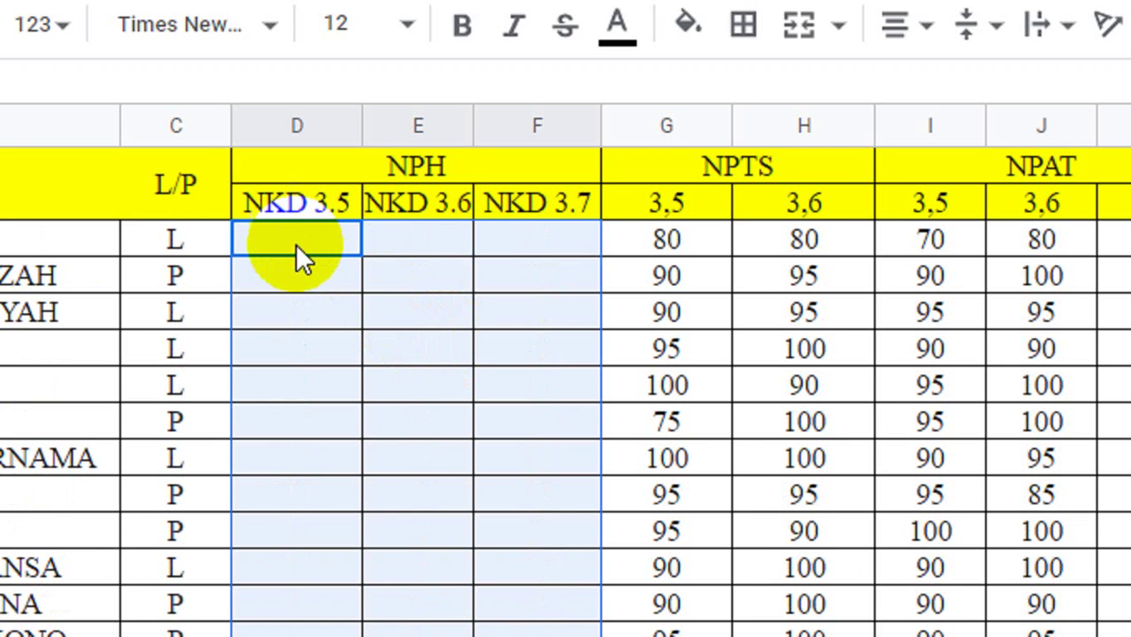
{"action": "left_click", "coordinate": [295, 246]}
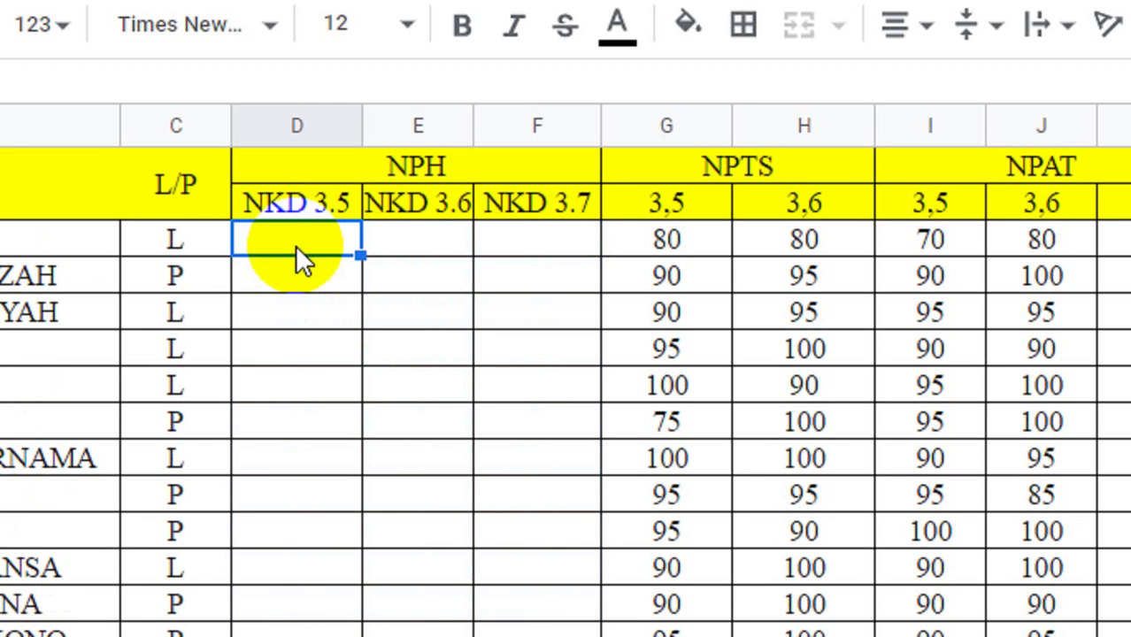
{"action": "type", "text": "=vl"}
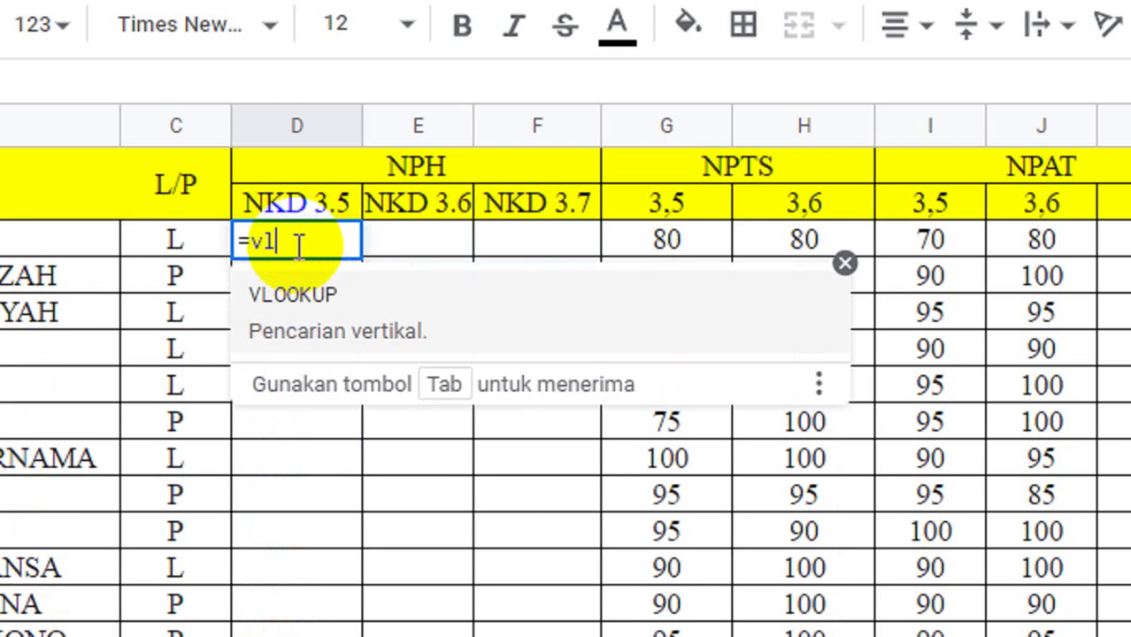
{"action": "left_click", "coordinate": [316, 294]}
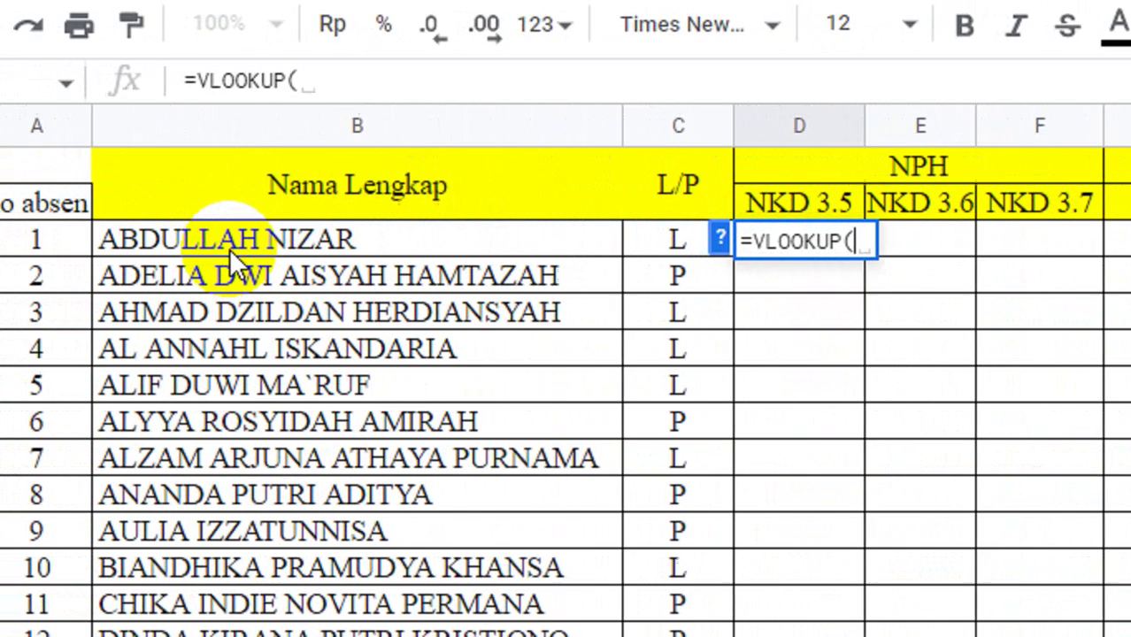
{"action": "left_click", "coordinate": [283, 241]}
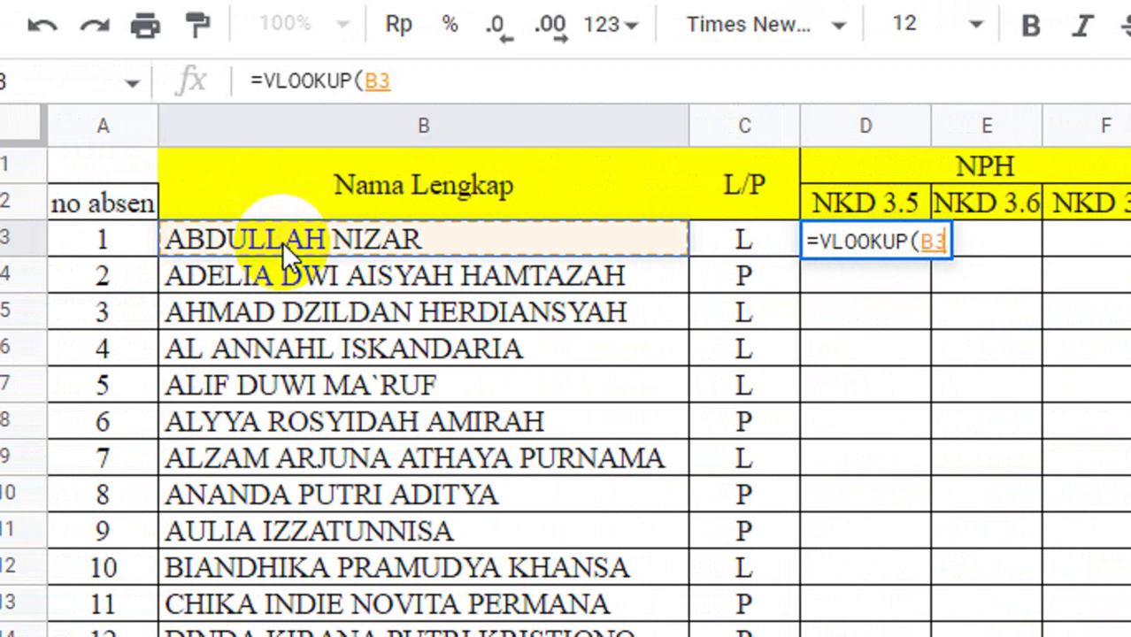
{"action": "type", "text": ";"}
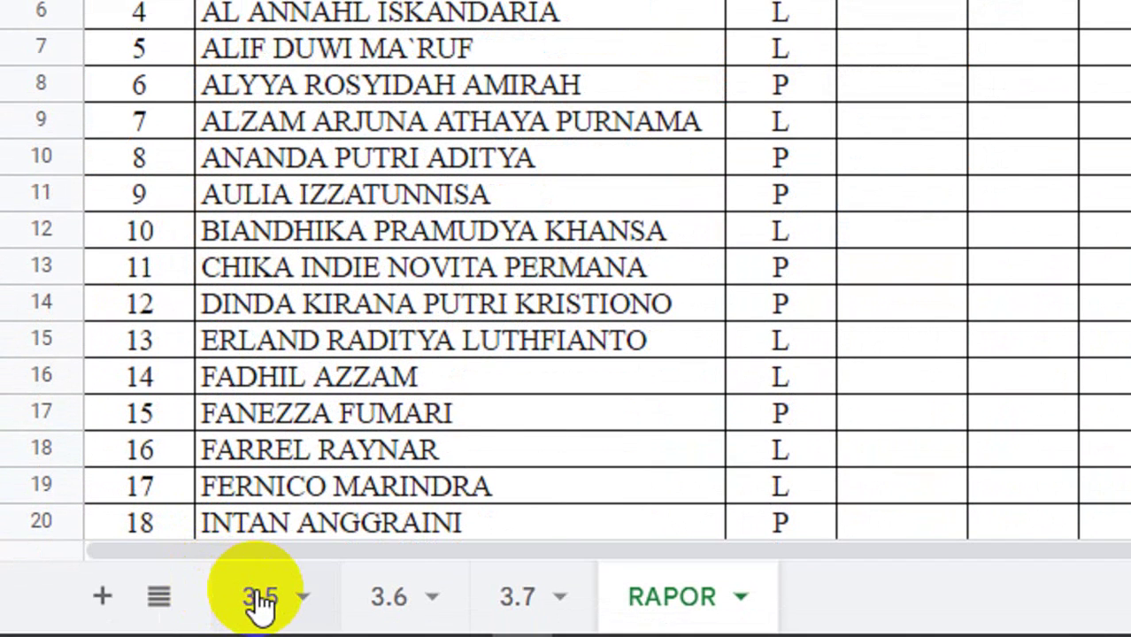
Give the VLOOKUP the range B2:I33 on sheet 3.5, from the first student's name to the last student's final score.
{"action": "left_click", "coordinate": [260, 601]}
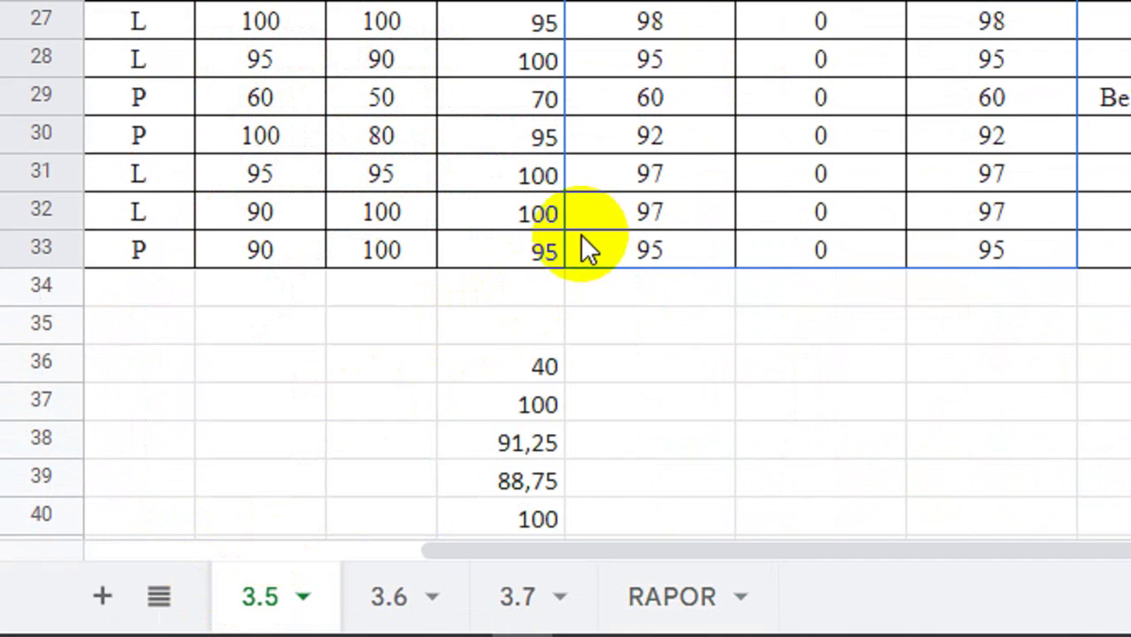
{"action": "scroll", "coordinate": [602, 161], "scroll_direction": "up", "scroll_amount": 5}
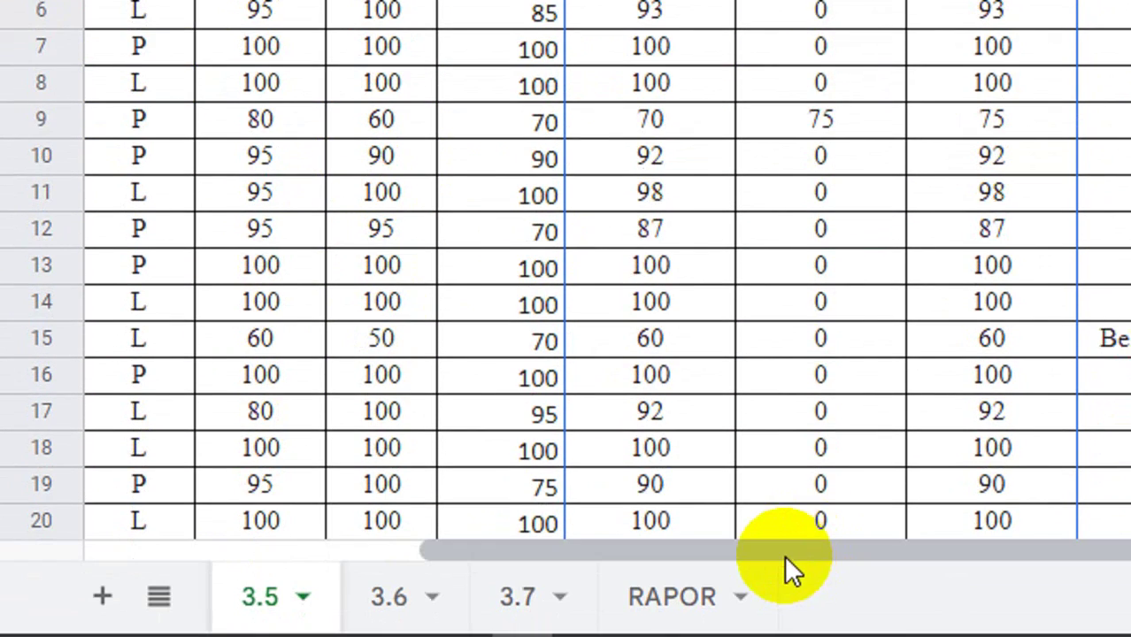
{"action": "left_click_drag", "start_coordinate": [784, 555], "coordinate": [531, 560]}
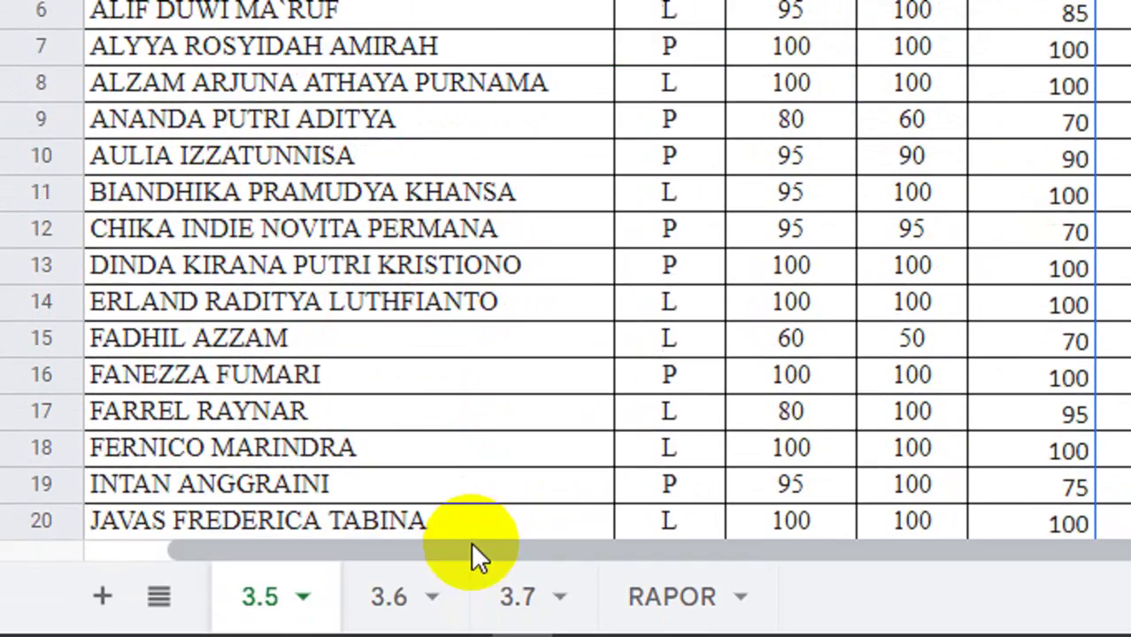
{"action": "left_click_drag", "start_coordinate": [471, 542], "coordinate": [404, 538]}
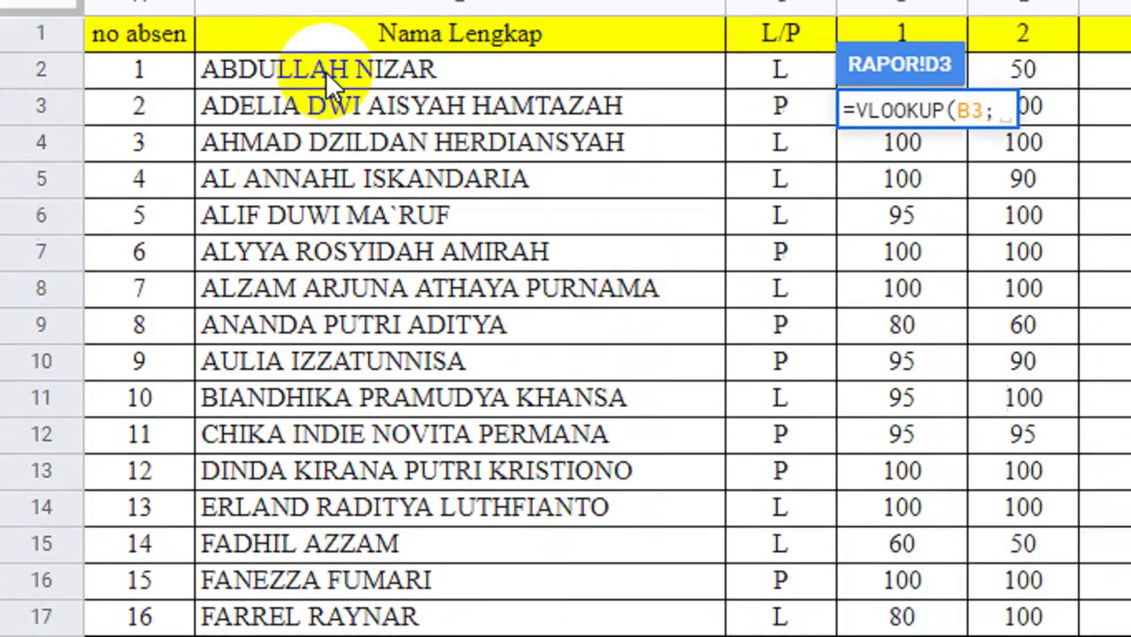
{"action": "left_click", "coordinate": [325, 77]}
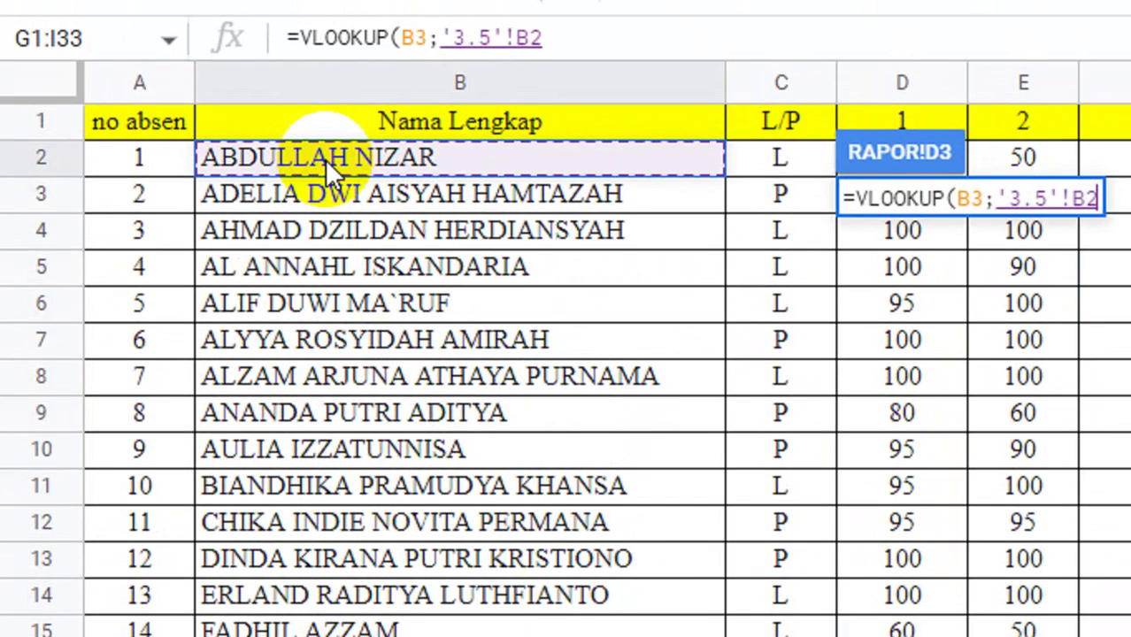
{"action": "key", "text": "shift+Right"}
{"action": "key", "text": "shift+Right"}
{"action": "key", "text": "shift+Right"}
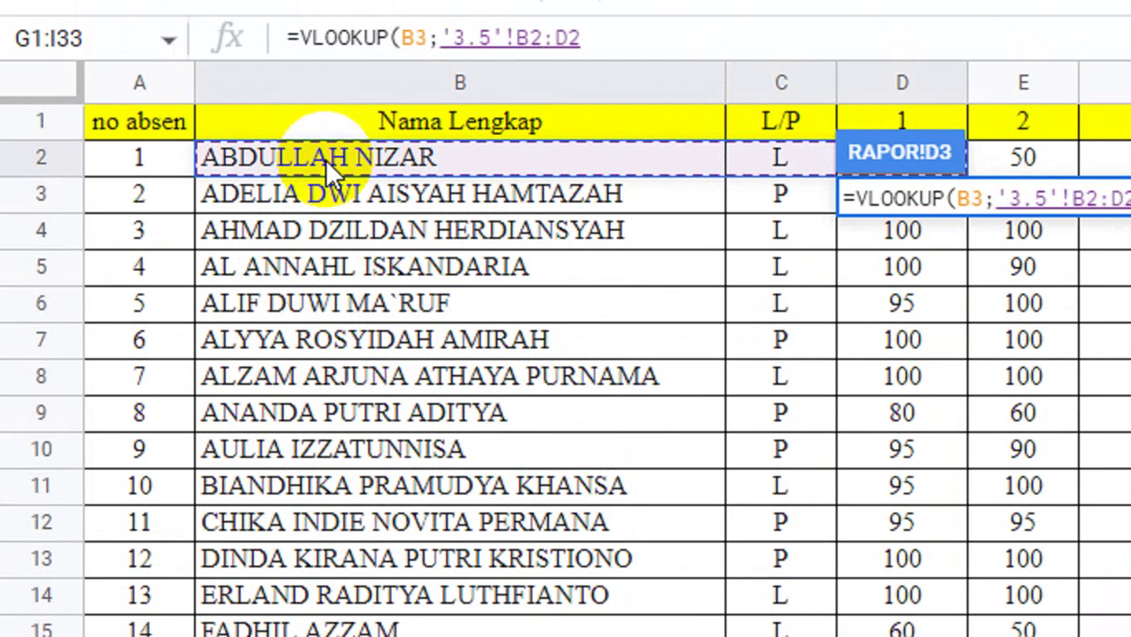
{"action": "key", "text": "shift+Right"}
{"action": "key", "text": "shift+Right"}
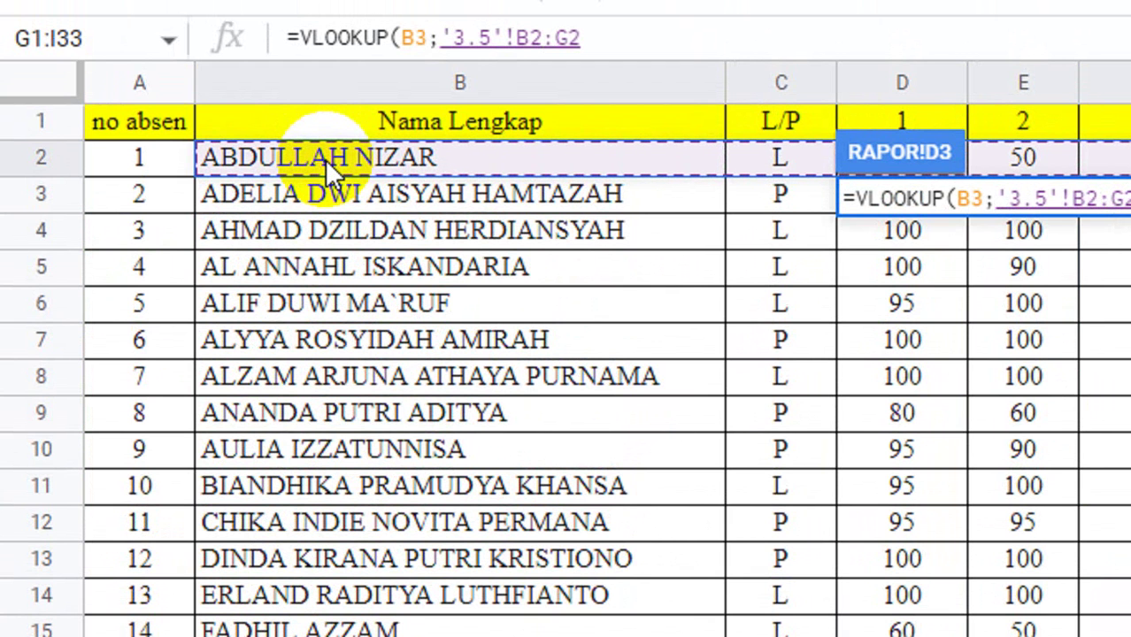
{"action": "key", "text": "shift+Right"}
{"action": "key", "text": "shift+Right"}
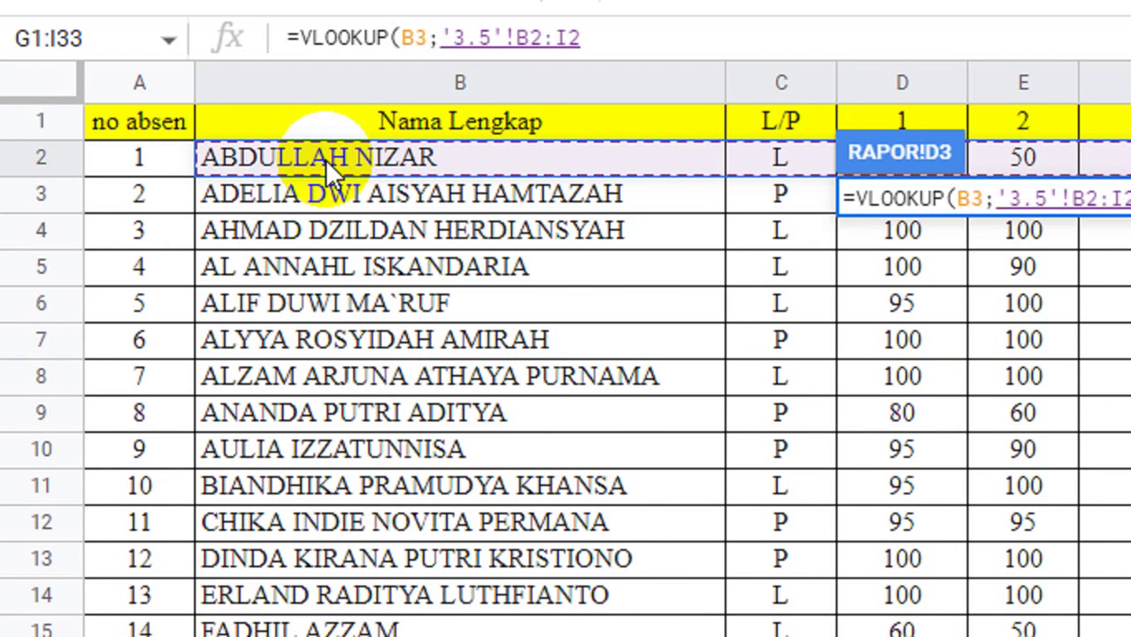
{"action": "key", "text": "ctrl+shift+Down"}
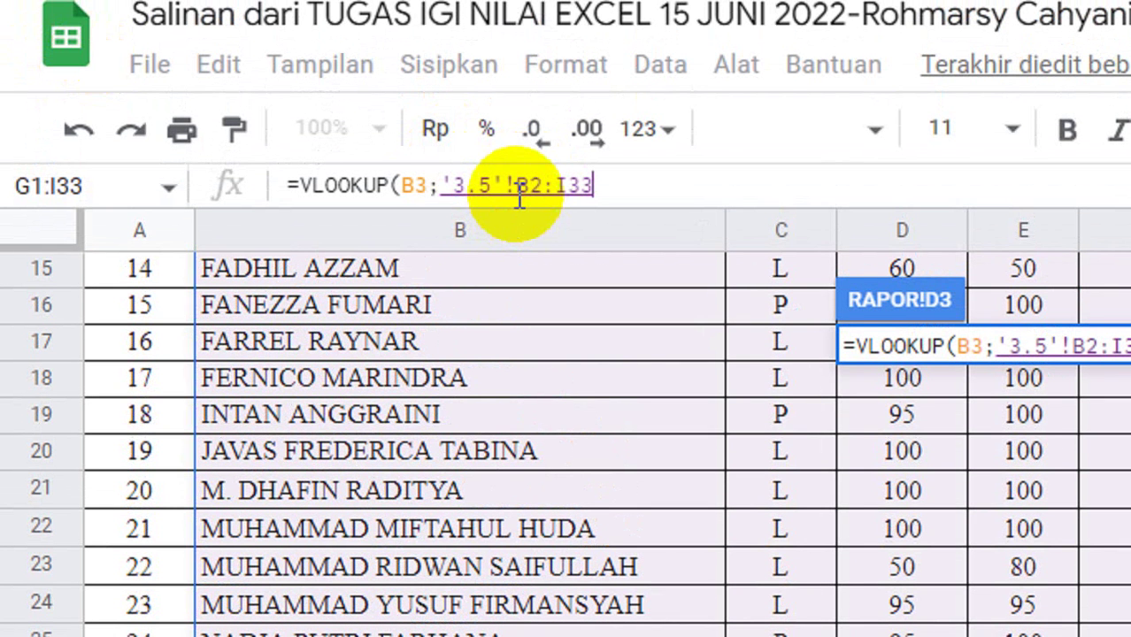
Make the lookup range absolute as $B$2:$I$33, and complete the formula with column index 8 and false for an exact match.
{"action": "left_click", "coordinate": [520, 190]}
{"action": "left_click", "coordinate": [516, 190]}
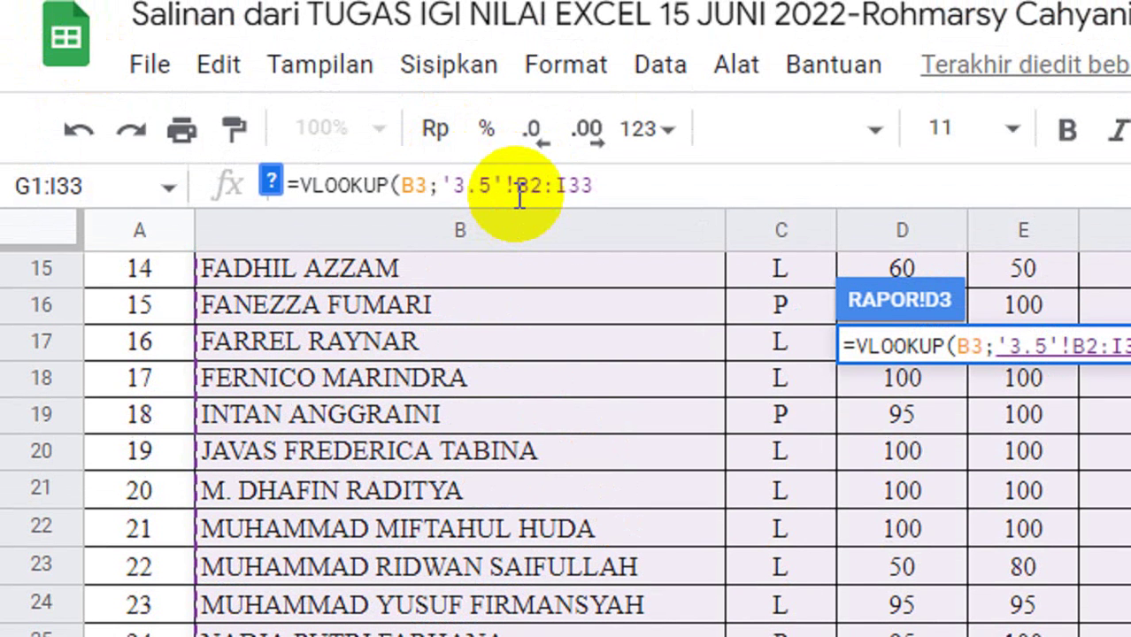
{"action": "key", "text": "F4"}
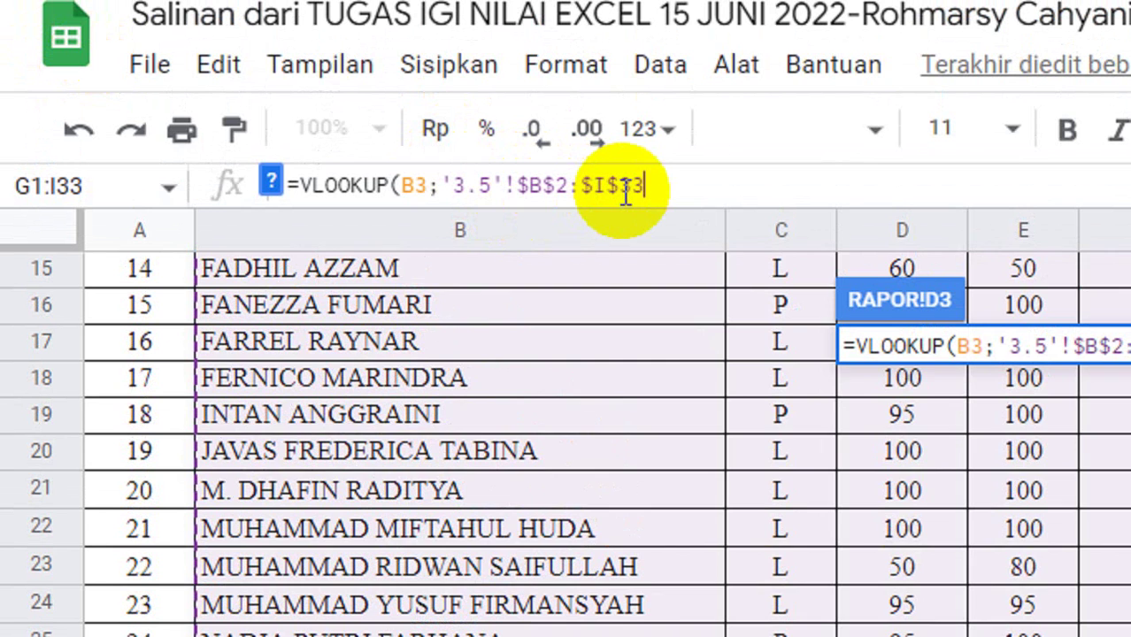
{"action": "type", "text": ";8"}
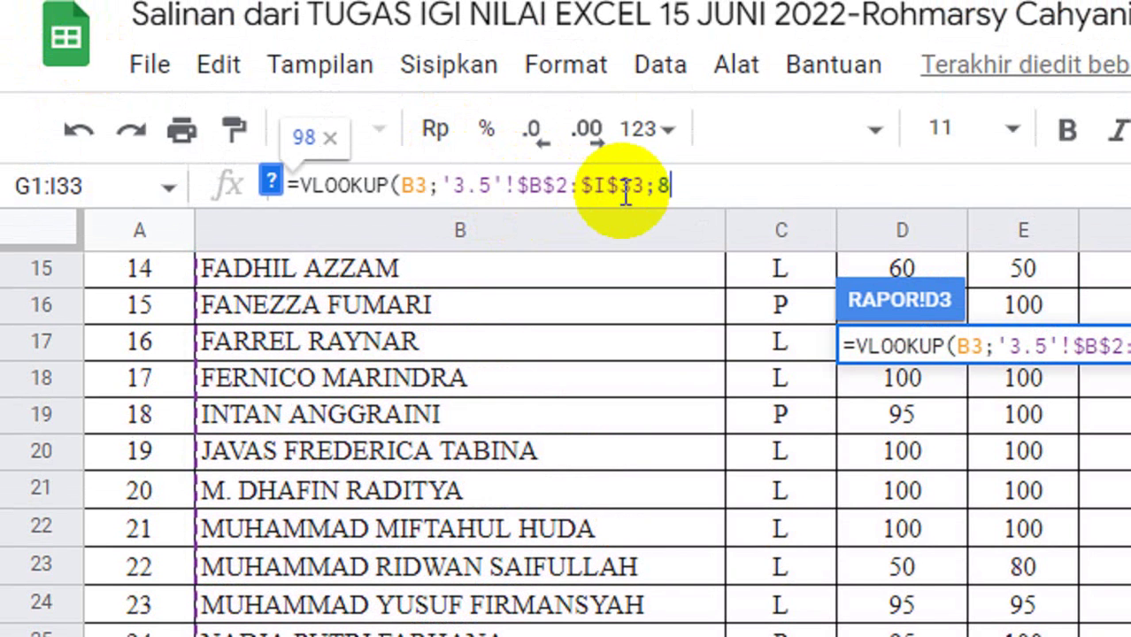
{"action": "type", "text": ";"}
{"action": "type", "text": "fa"}
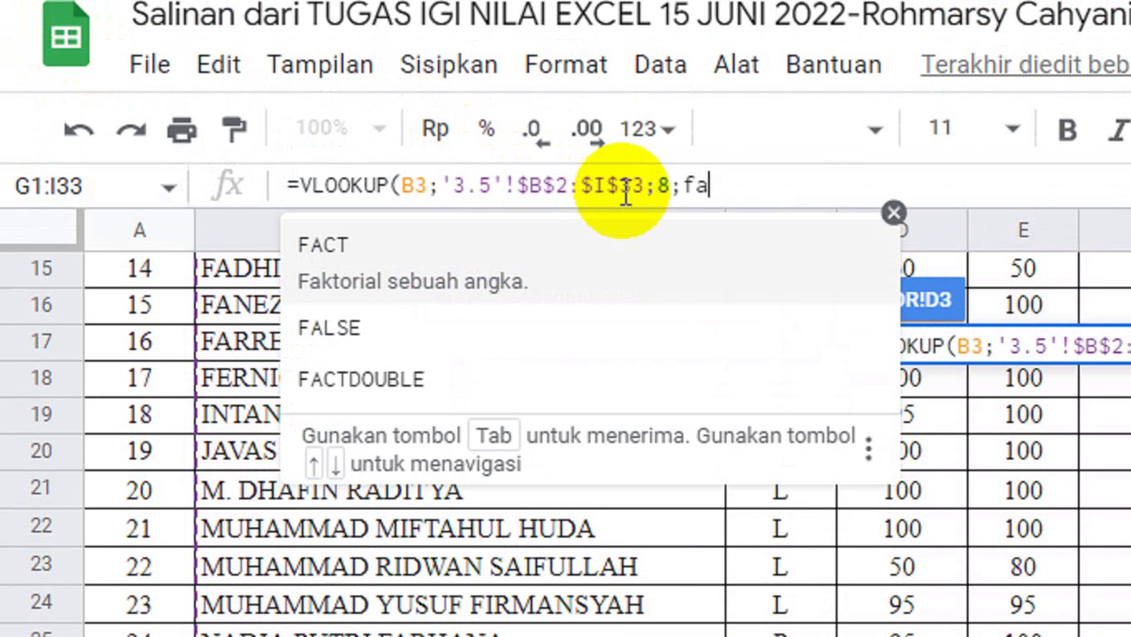
{"action": "type", "text": "lse"}
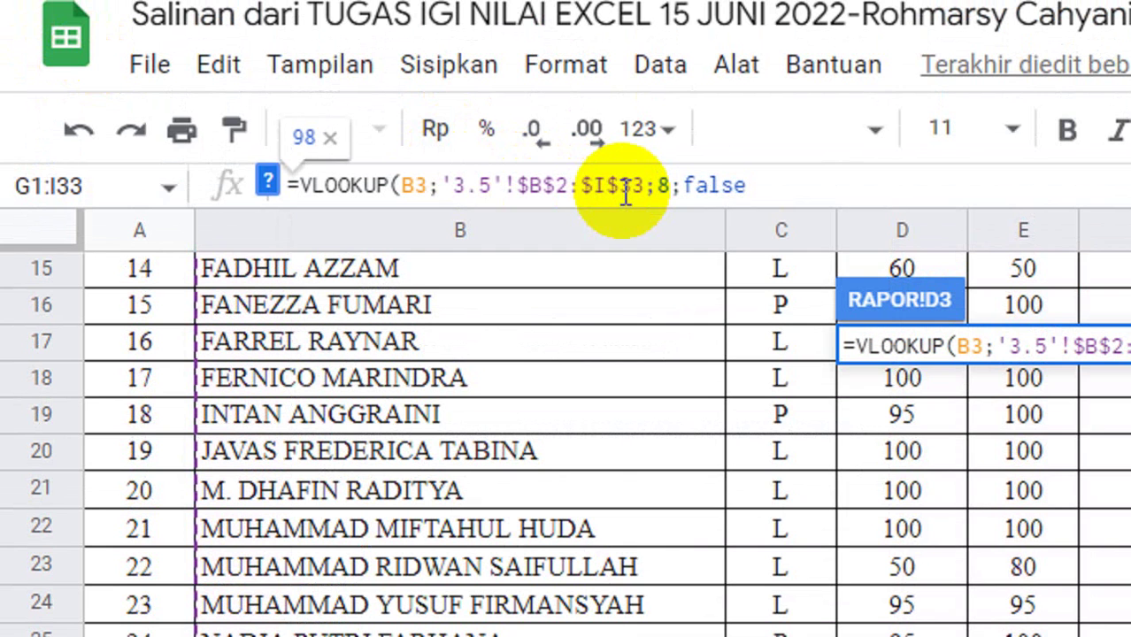
{"action": "type", "text": ")"}
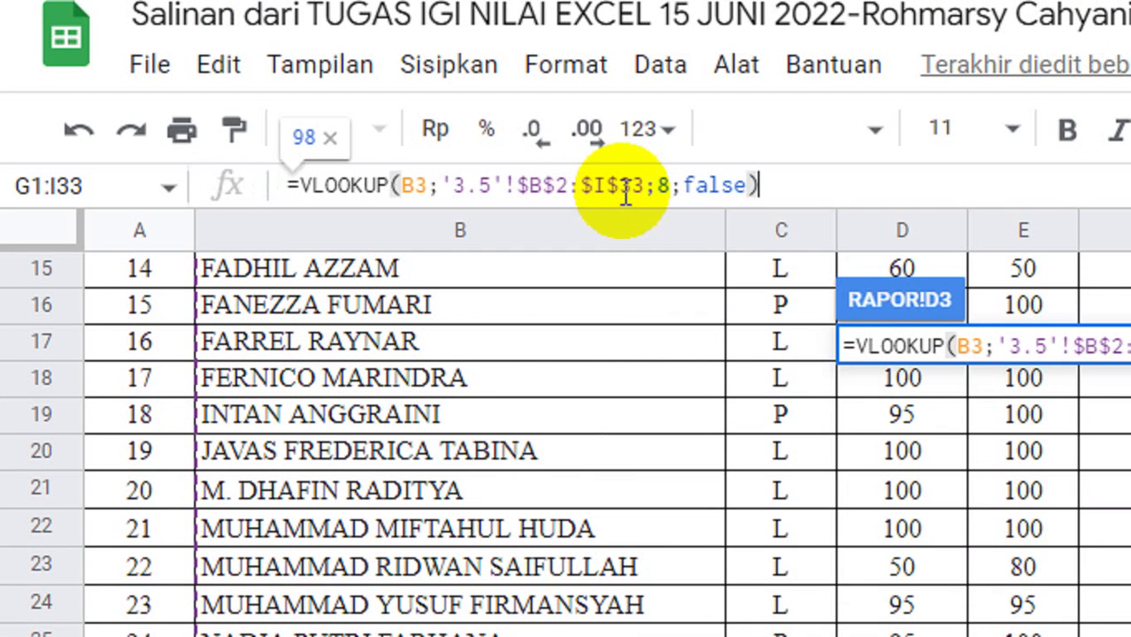
{"action": "key", "text": "Return"}
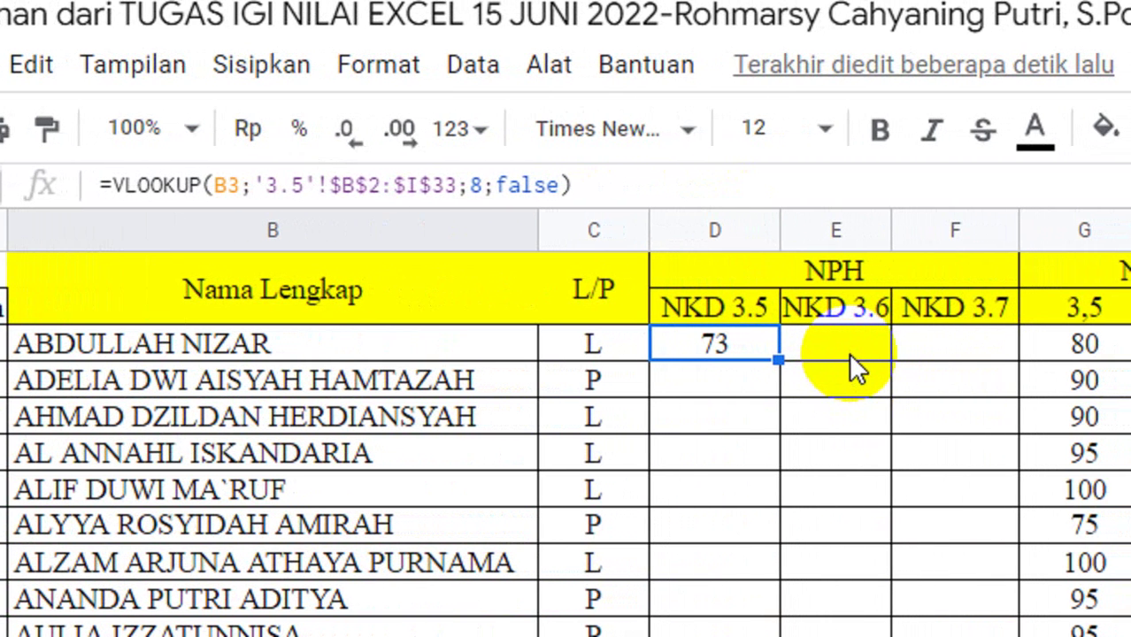
Copy the full VLOOKUP formula text from the first student's NKD 3.5 cell, D3.
{"action": "left_click", "coordinate": [848, 352]}
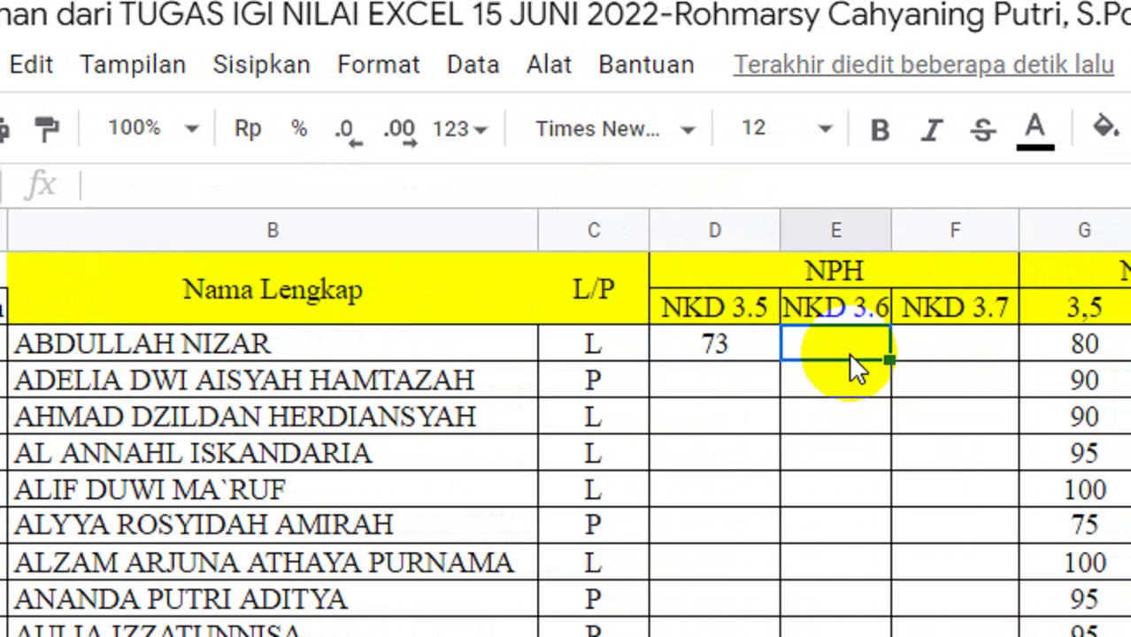
{"action": "left_click", "coordinate": [741, 347]}
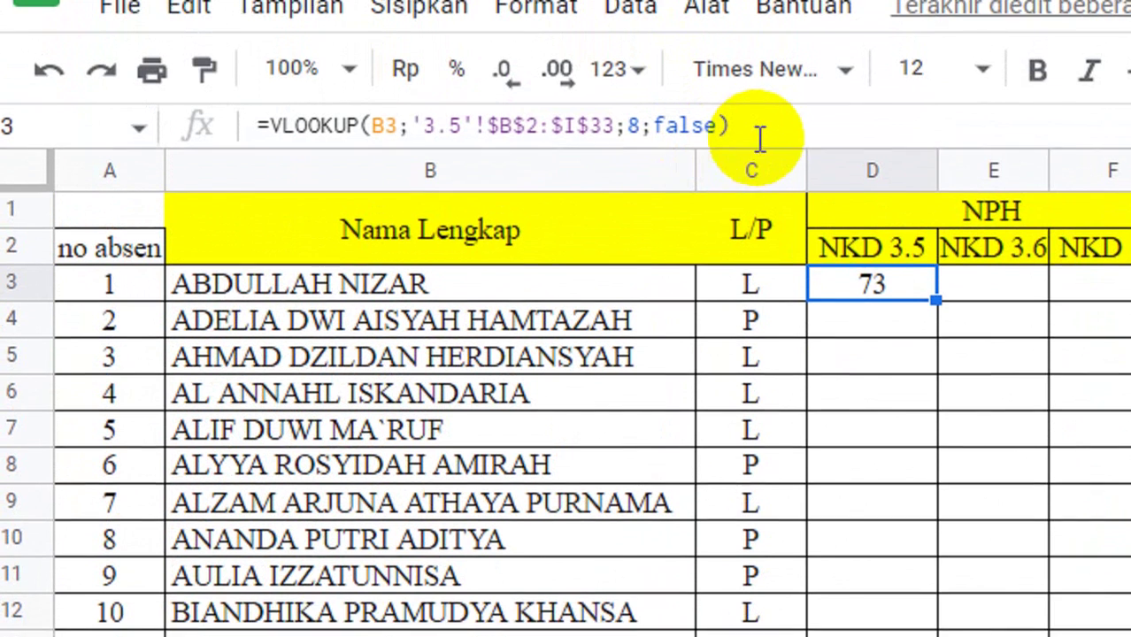
{"action": "left_click", "coordinate": [760, 131]}
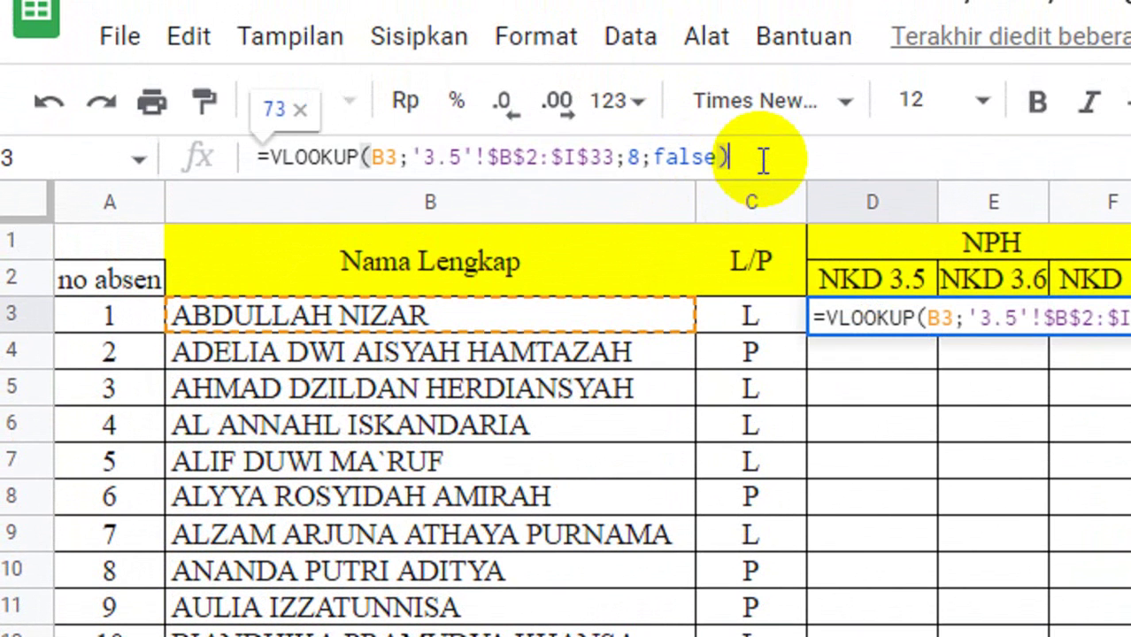
{"action": "key", "text": "ctrl+a"}
{"action": "key", "text": "ctrl+c"}
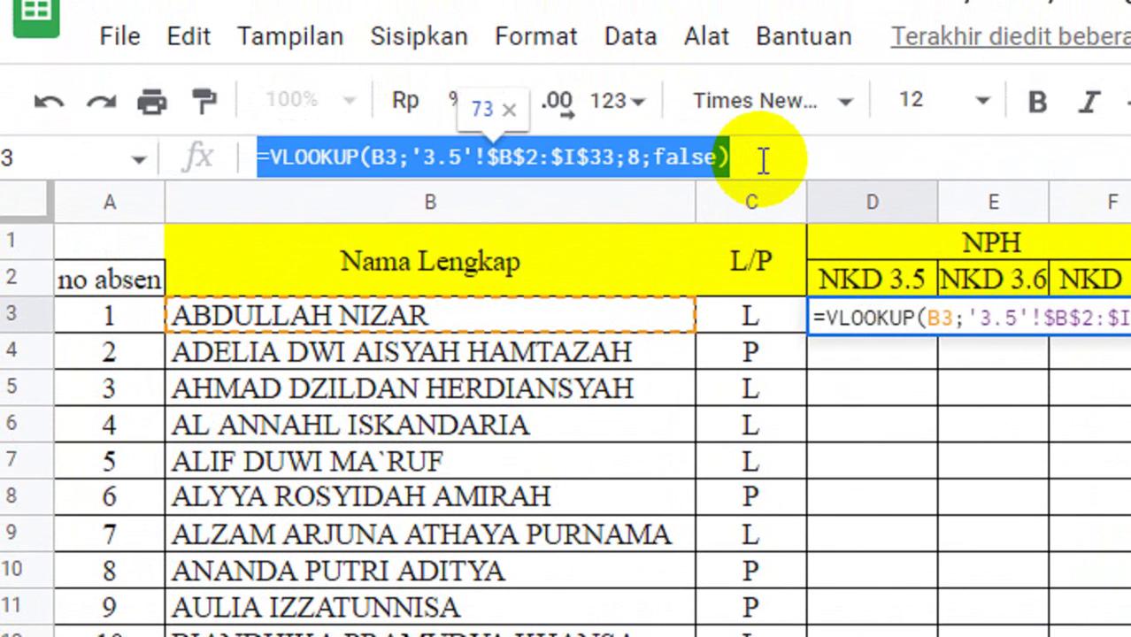
{"action": "key", "text": "Return"}
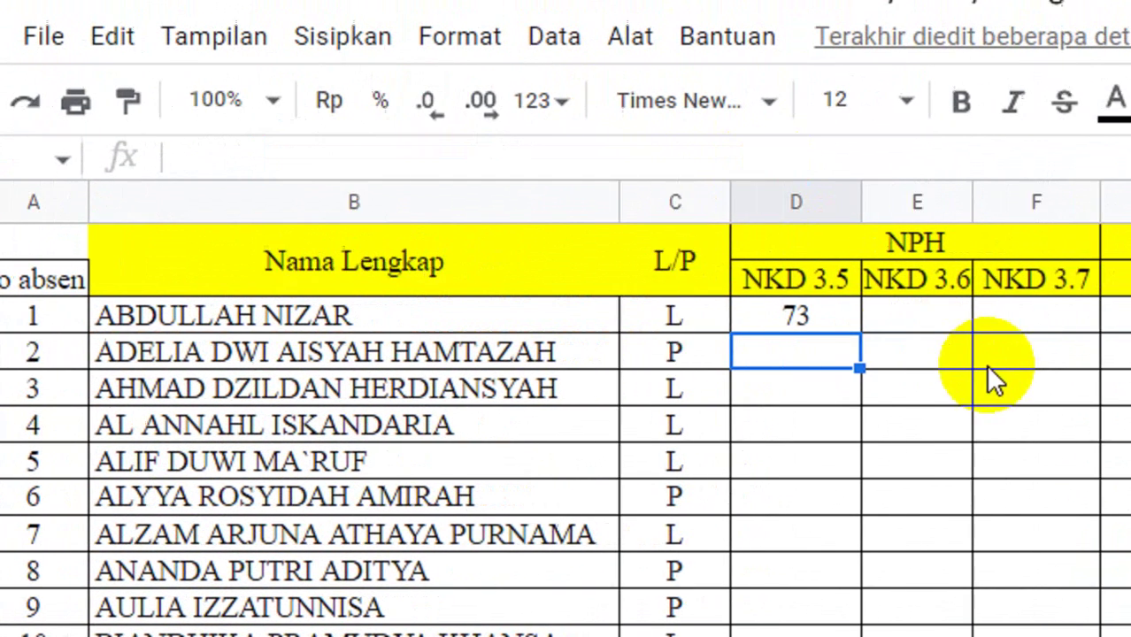
Paste the VLOOKUP formula into the first student's NKD 3.6 cell, E3, and change its sheet reference to '3.6'.
{"action": "left_click", "coordinate": [1007, 324]}
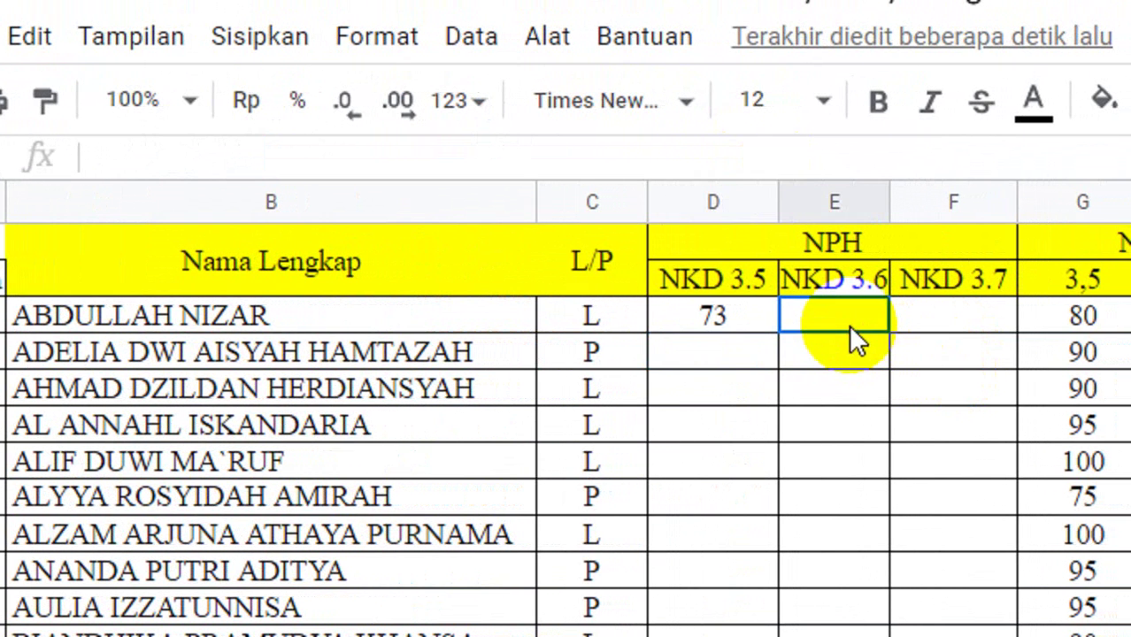
{"action": "left_click", "coordinate": [482, 159]}
{"action": "key", "text": "ctrl+v"}
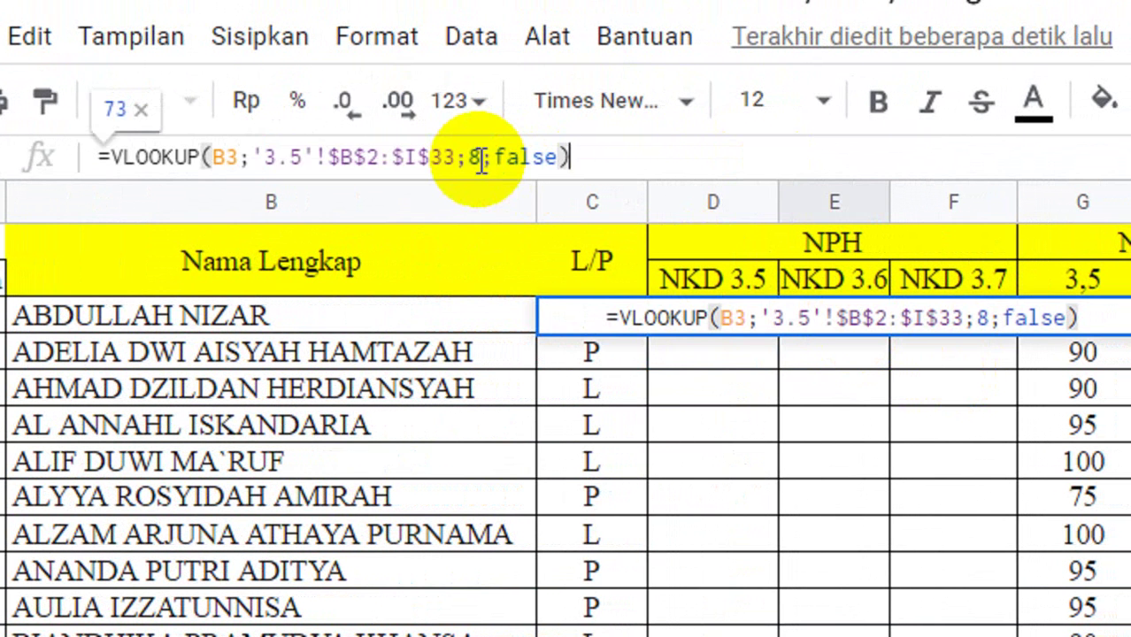
{"action": "left_click", "coordinate": [302, 159]}
{"action": "key", "text": "BackSpace"}
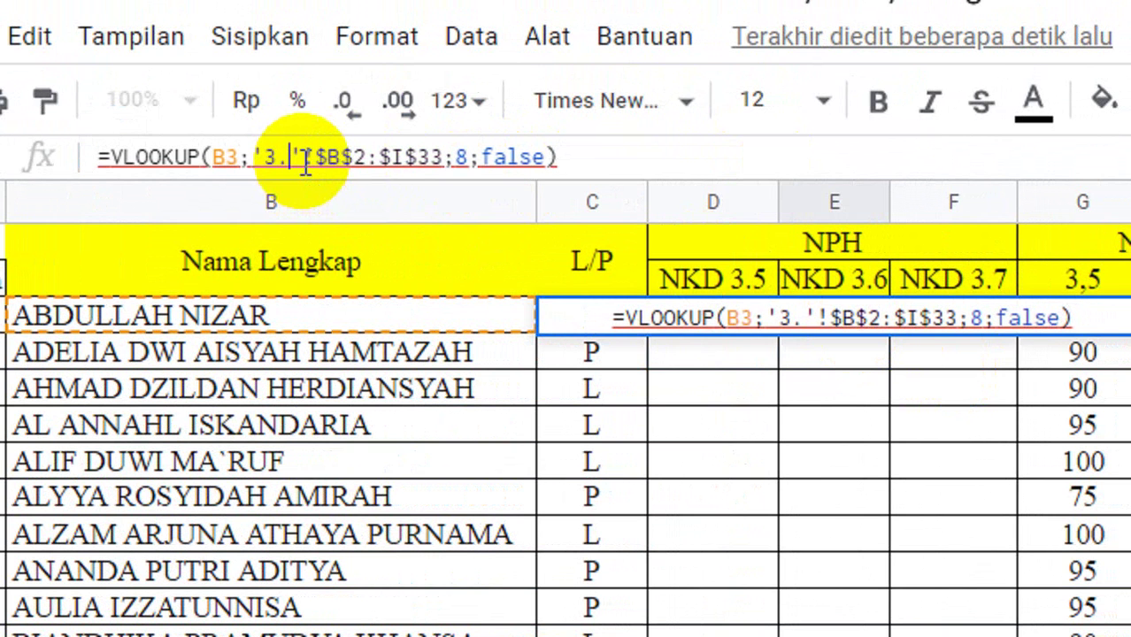
{"action": "type", "text": "6"}
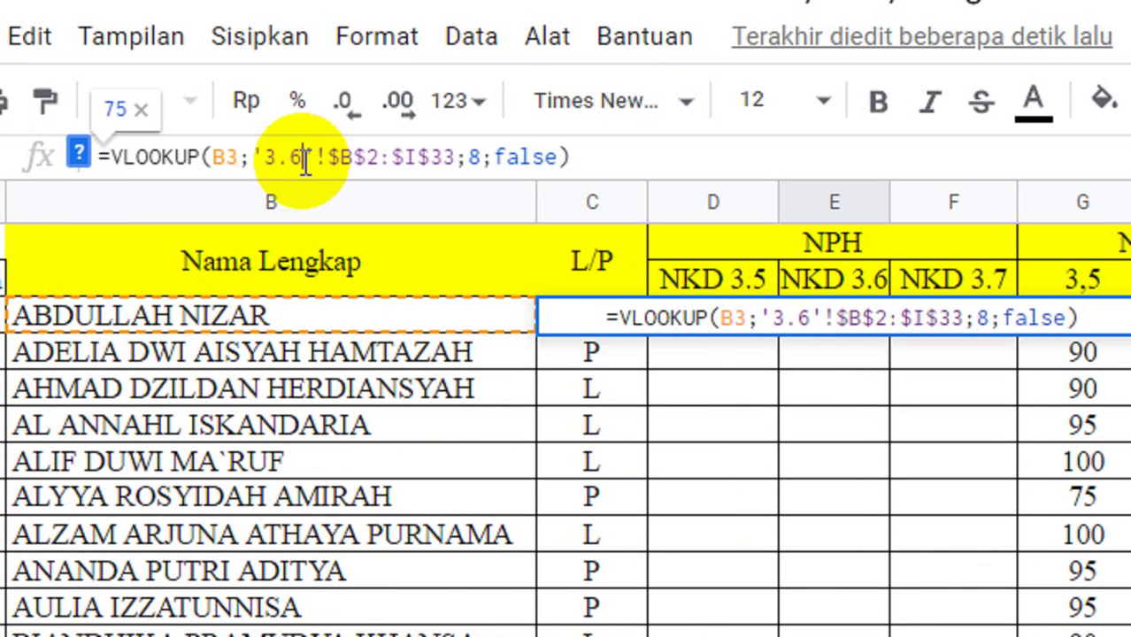
{"action": "key", "text": "Return"}
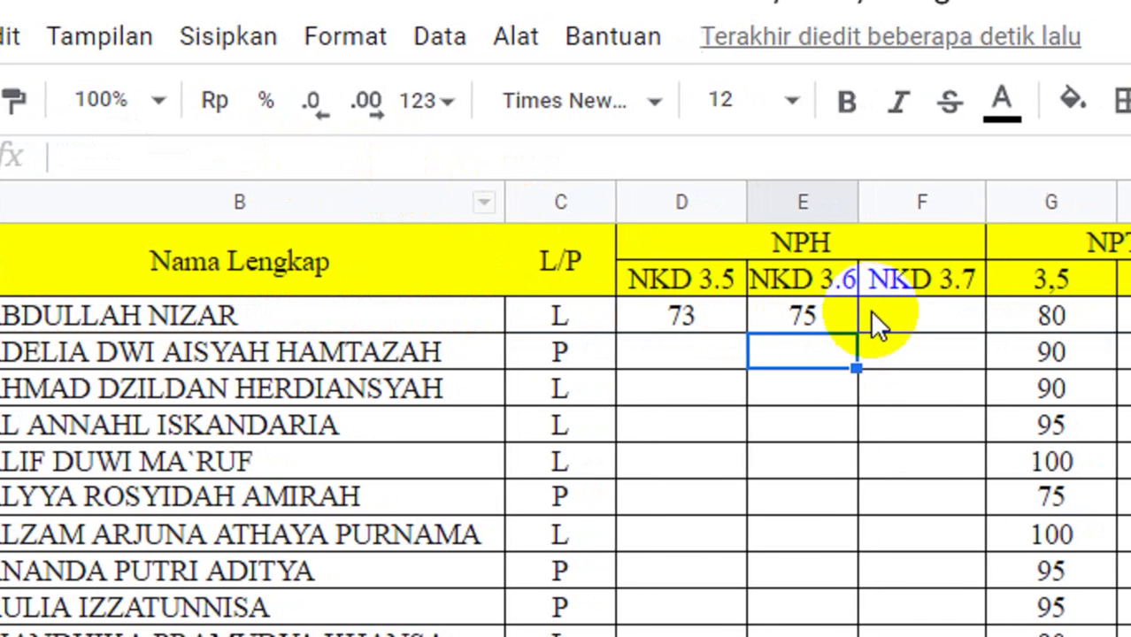
Paste the VLOOKUP formula into the first student's NKD 3.7 cell, F3, and change its sheet reference to '3.7'.
{"action": "left_click", "coordinate": [871, 317]}
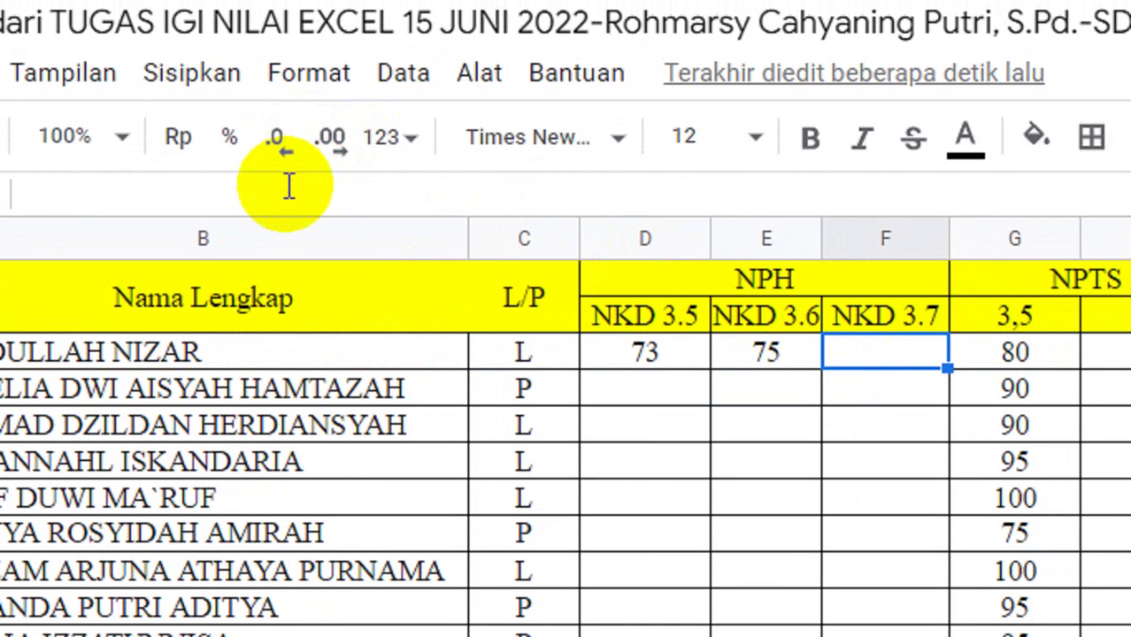
{"action": "key", "text": "ctrl+v"}
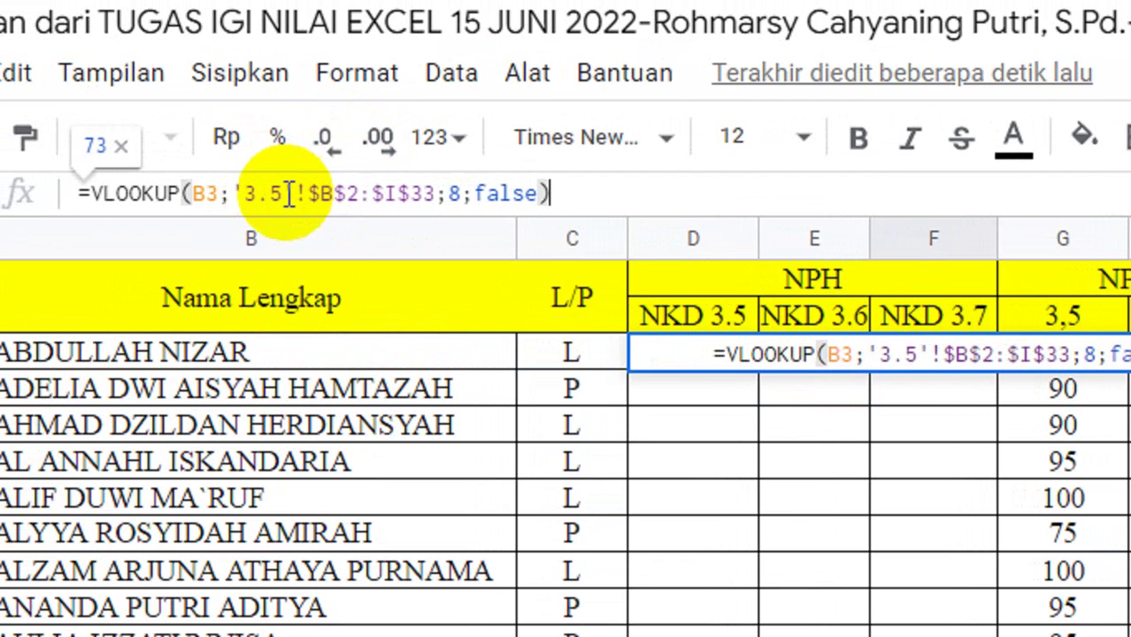
{"action": "left_click", "coordinate": [287, 192]}
{"action": "key", "text": "BackSpace"}
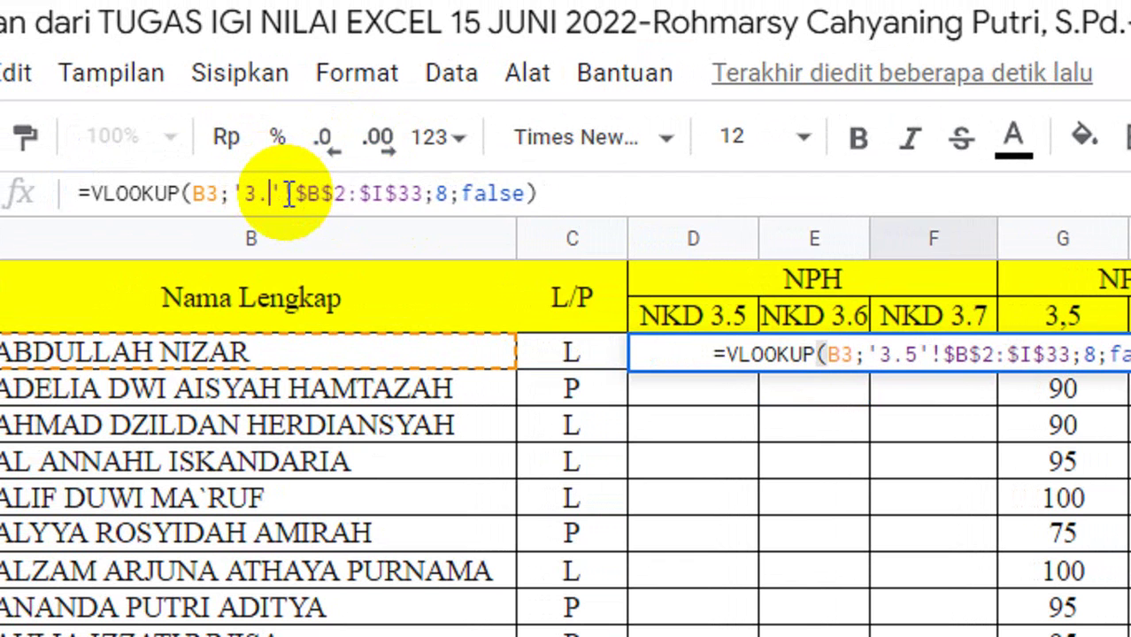
{"action": "type", "text": "7"}
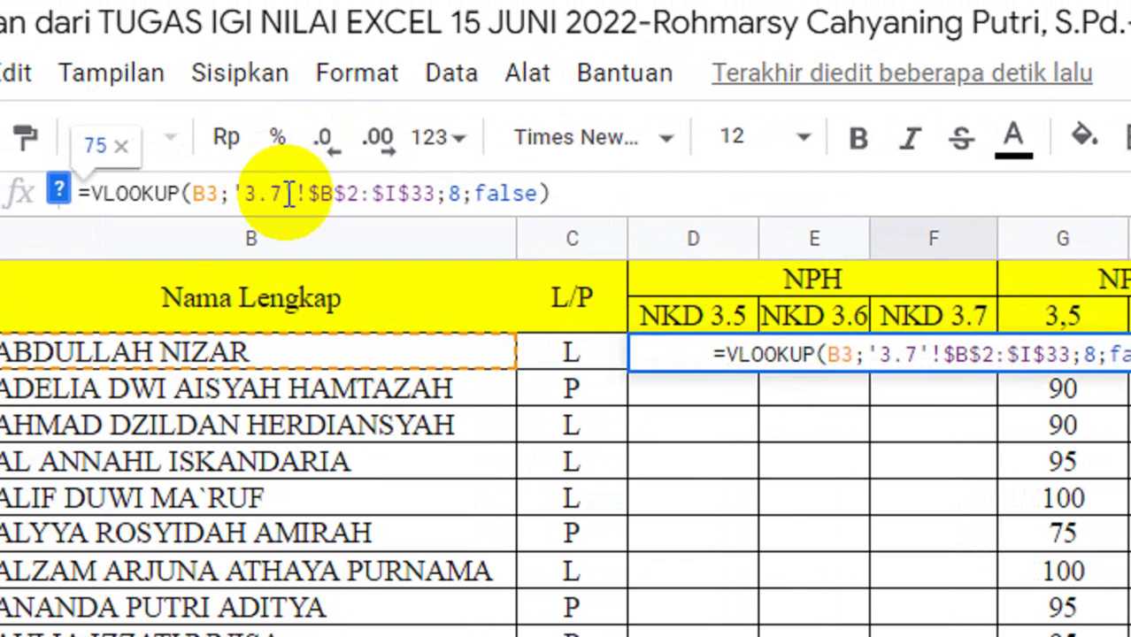
{"action": "key", "text": "Return"}
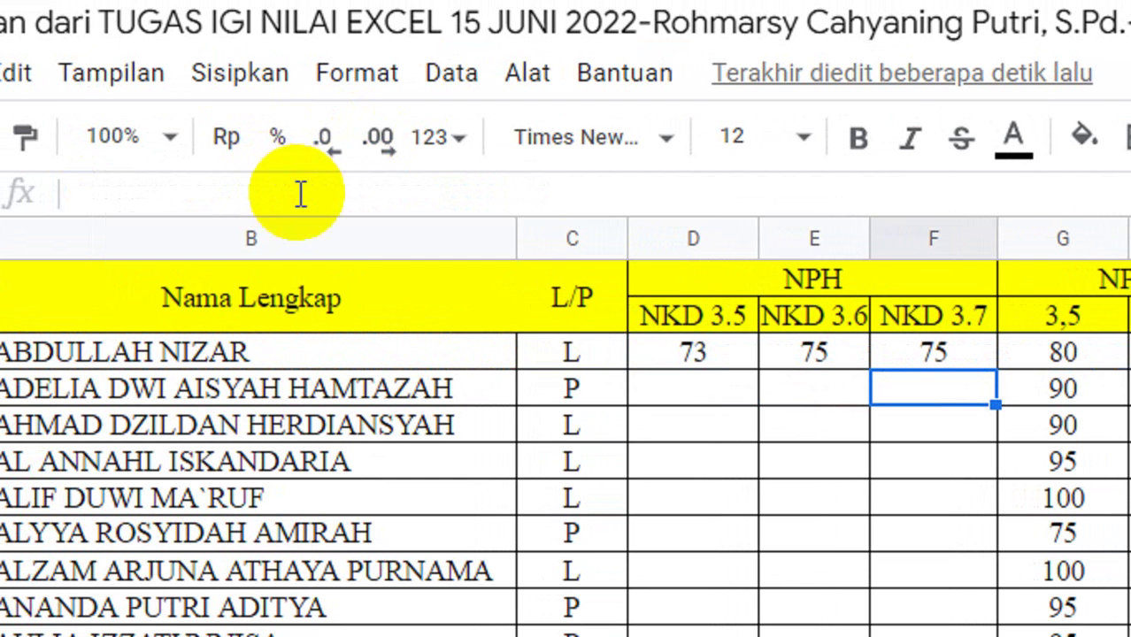
Fill the three NPH lookup formulas in D3:F3 down through all the student rows.
{"action": "left_click", "coordinate": [680, 354]}
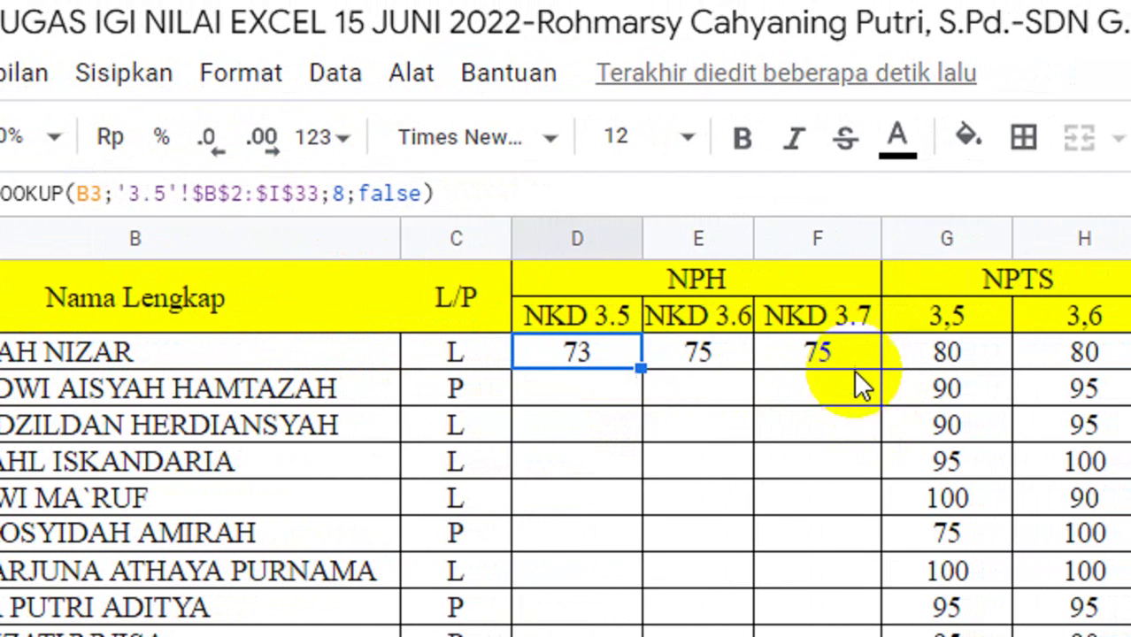
{"action": "left_click", "coordinate": [901, 359], "text": "shift"}
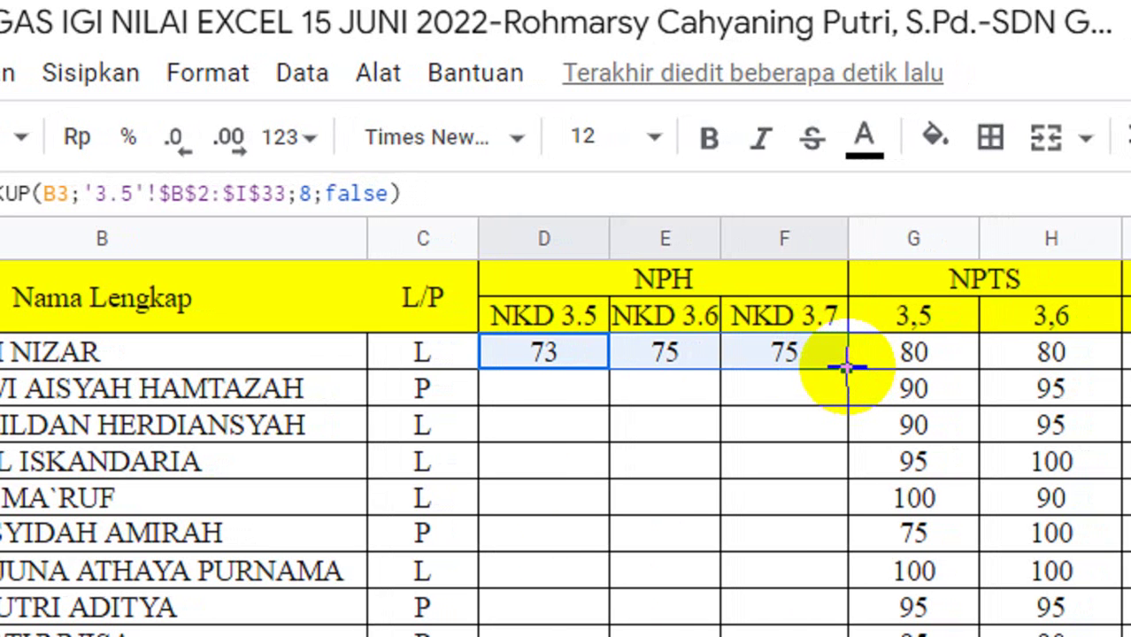
{"action": "double_click", "coordinate": [847, 364]}
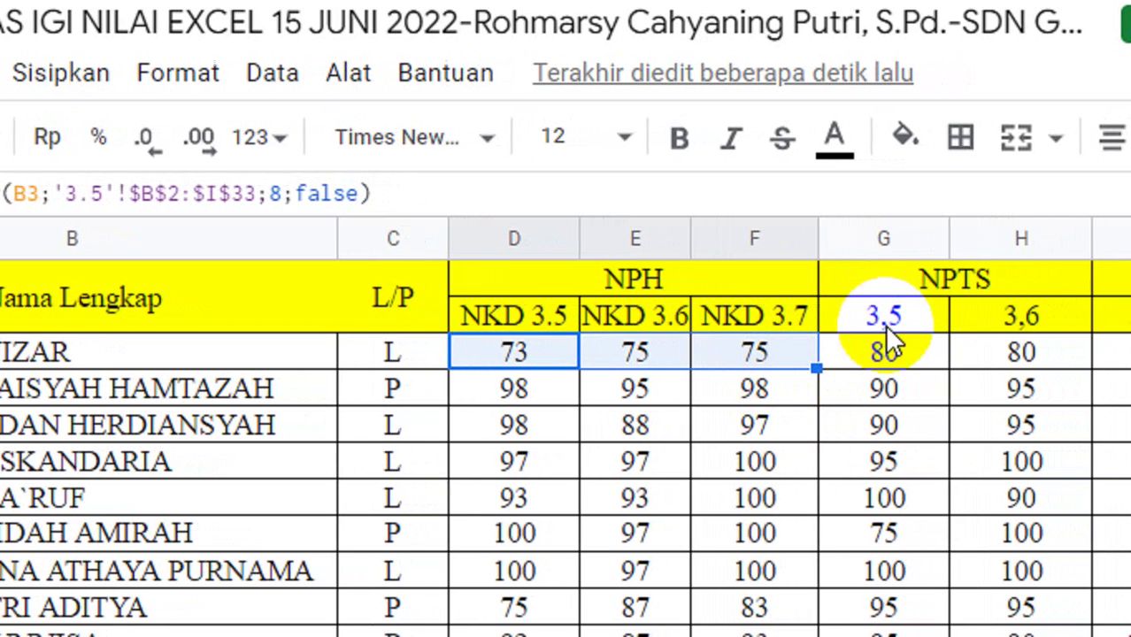
Look over the first student's NPTS and NPAT scores in columns G to K.
{"action": "left_click", "coordinate": [786, 360]}
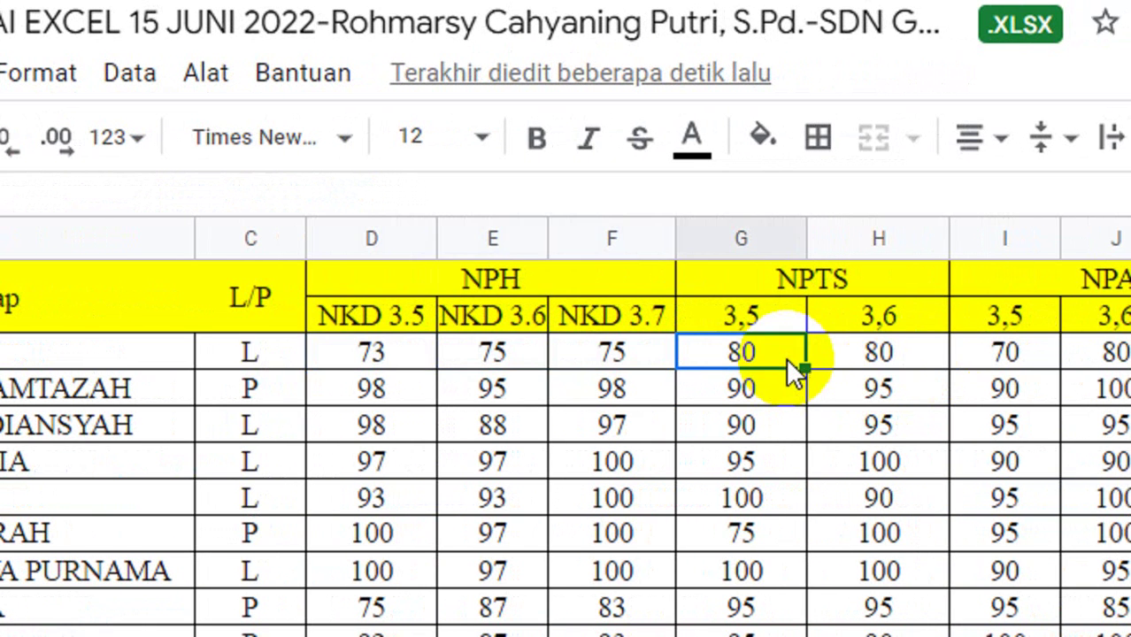
{"action": "left_click", "coordinate": [842, 356]}
{"action": "left_click", "coordinate": [1005, 354]}
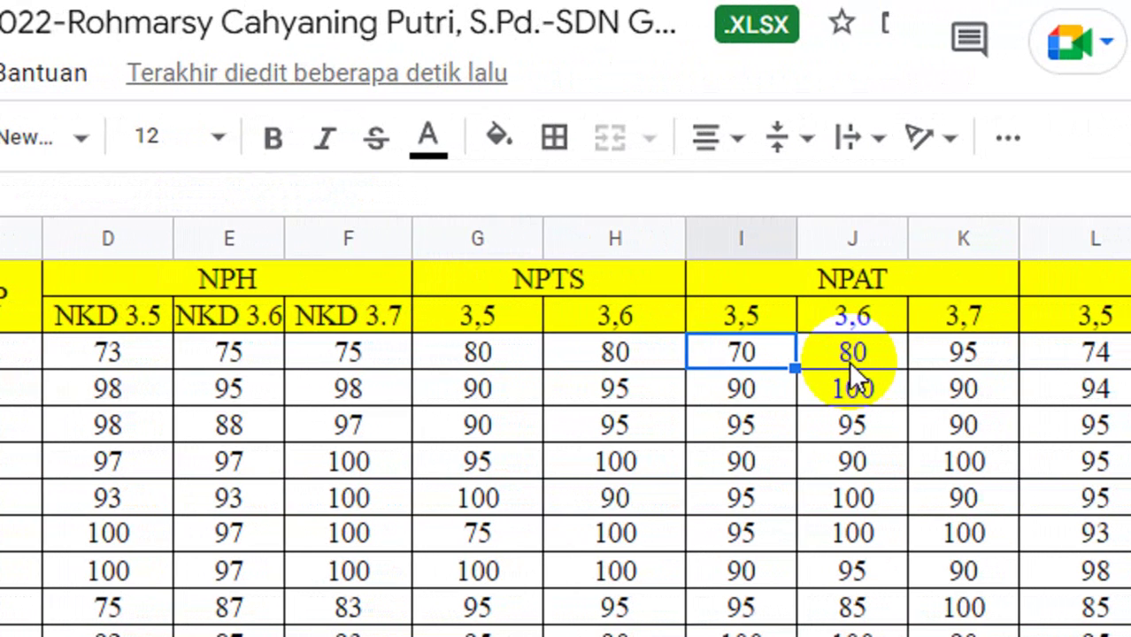
{"action": "left_click", "coordinate": [852, 358]}
{"action": "left_click", "coordinate": [964, 354]}
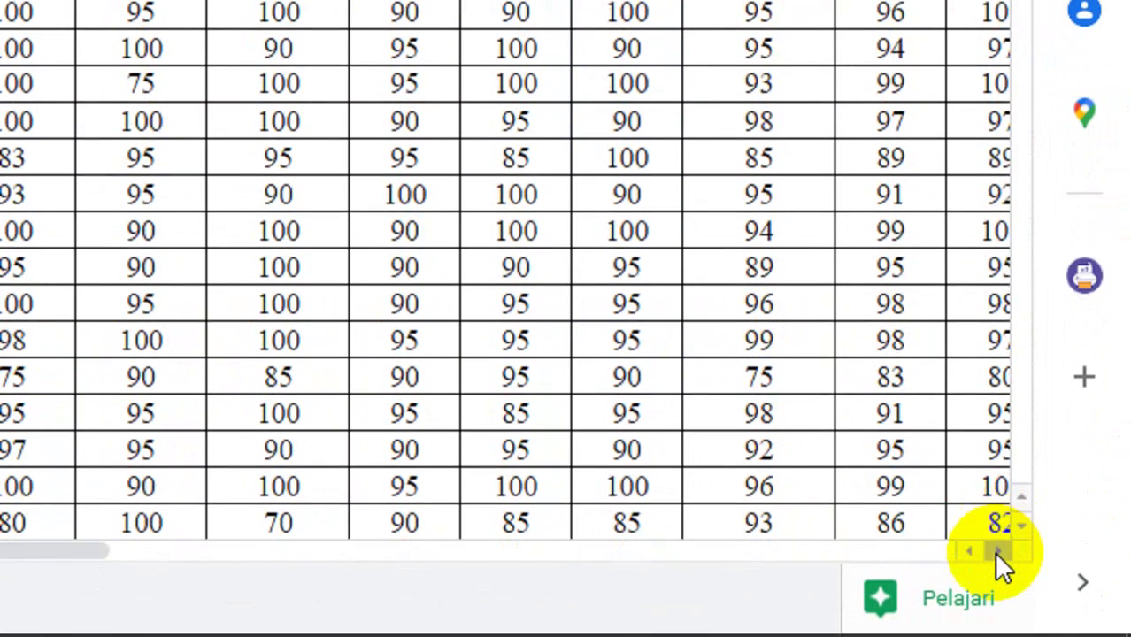
{"action": "left_click", "coordinate": [994, 552]}
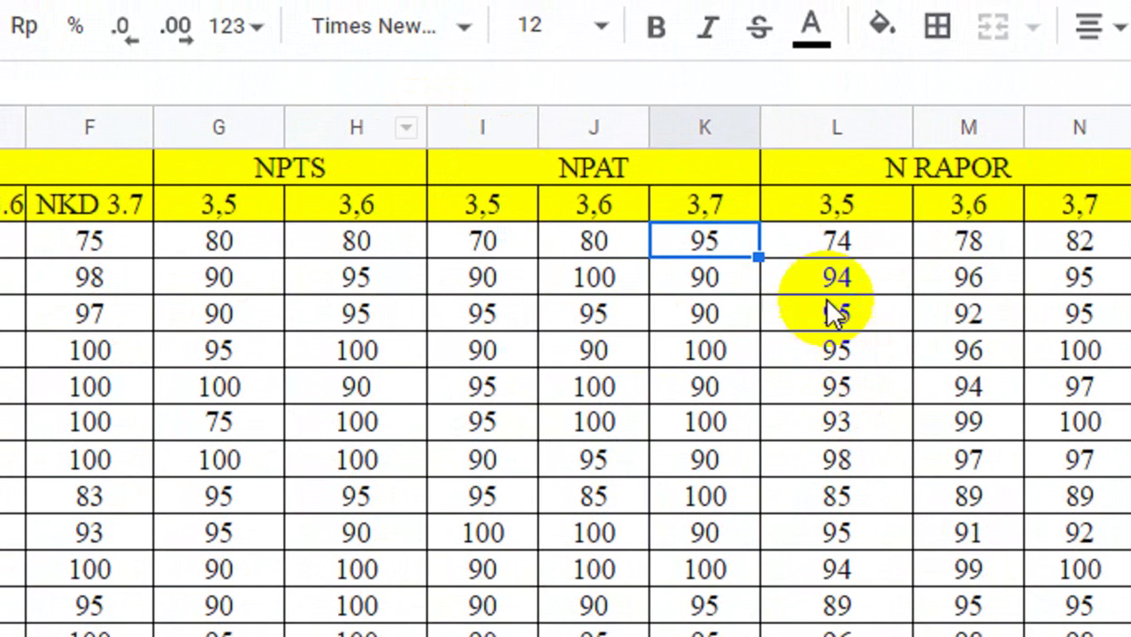
Examine the weighted ROUND formulas in the first student's N RAPOR cells for 3,5, 3,6 and 3,7.
{"action": "left_click", "coordinate": [878, 244]}
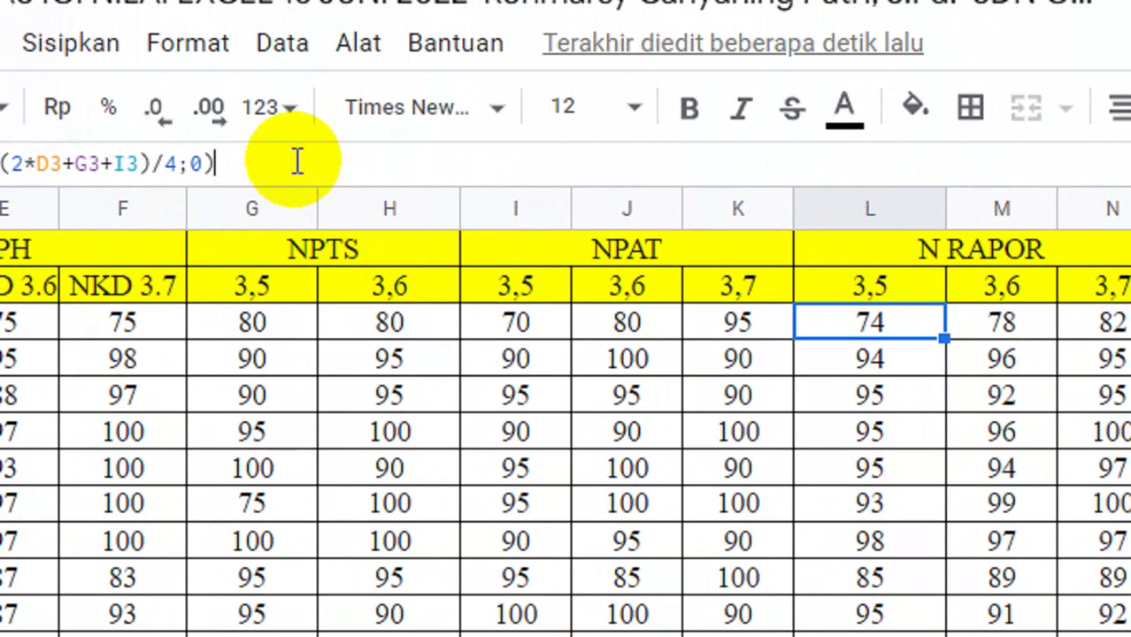
{"action": "left_click", "coordinate": [297, 146]}
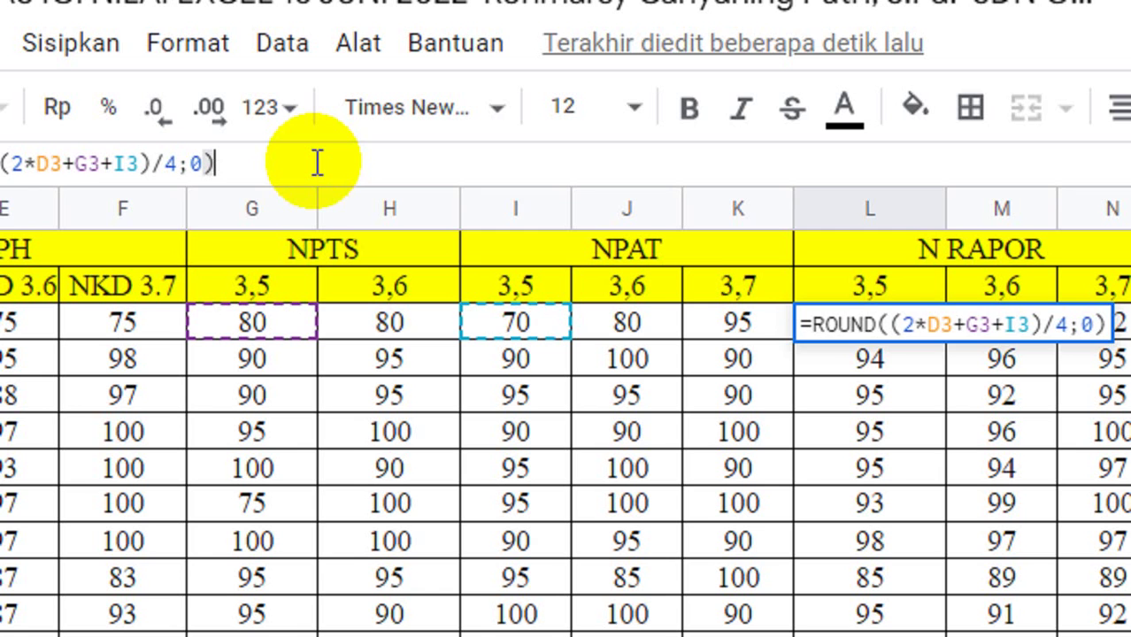
{"action": "key", "text": "Return"}
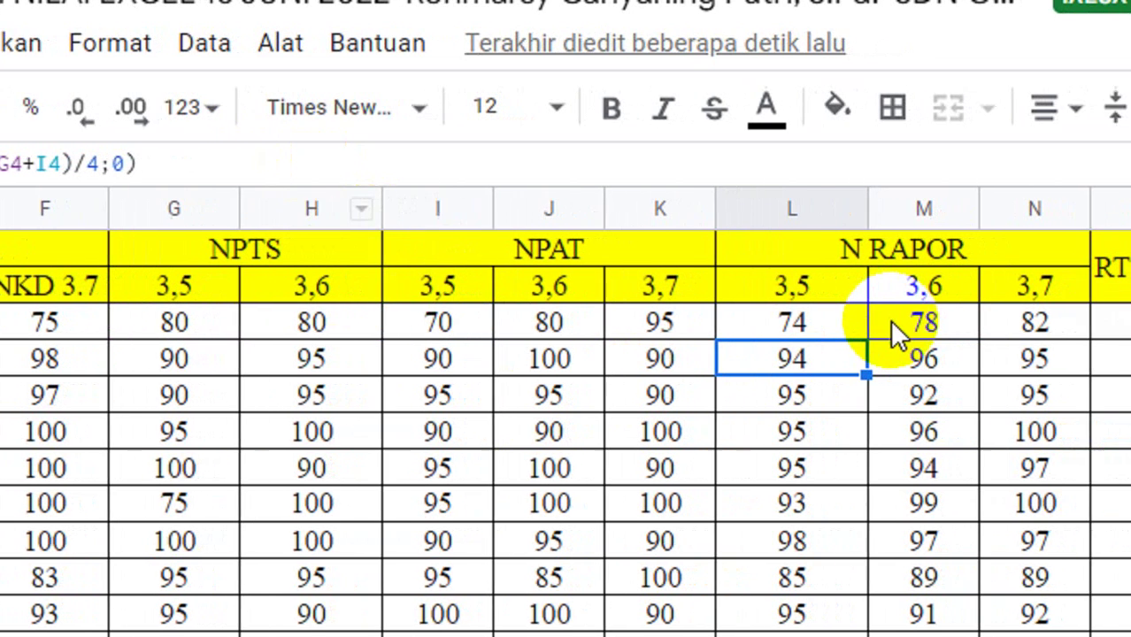
{"action": "left_click", "coordinate": [896, 326]}
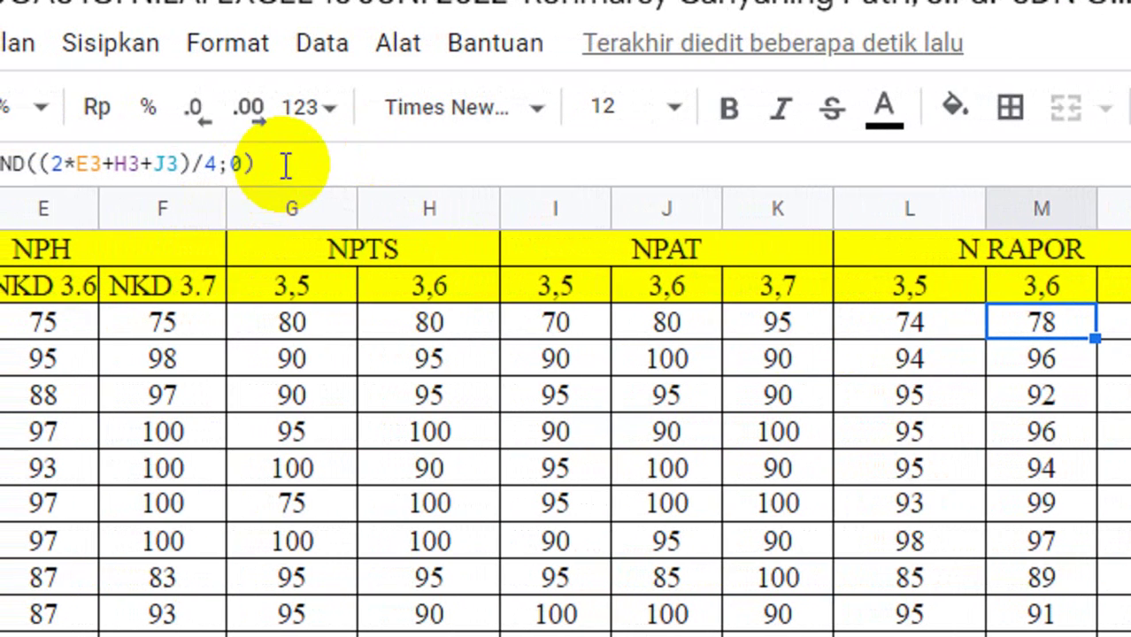
{"action": "left_click", "coordinate": [286, 165]}
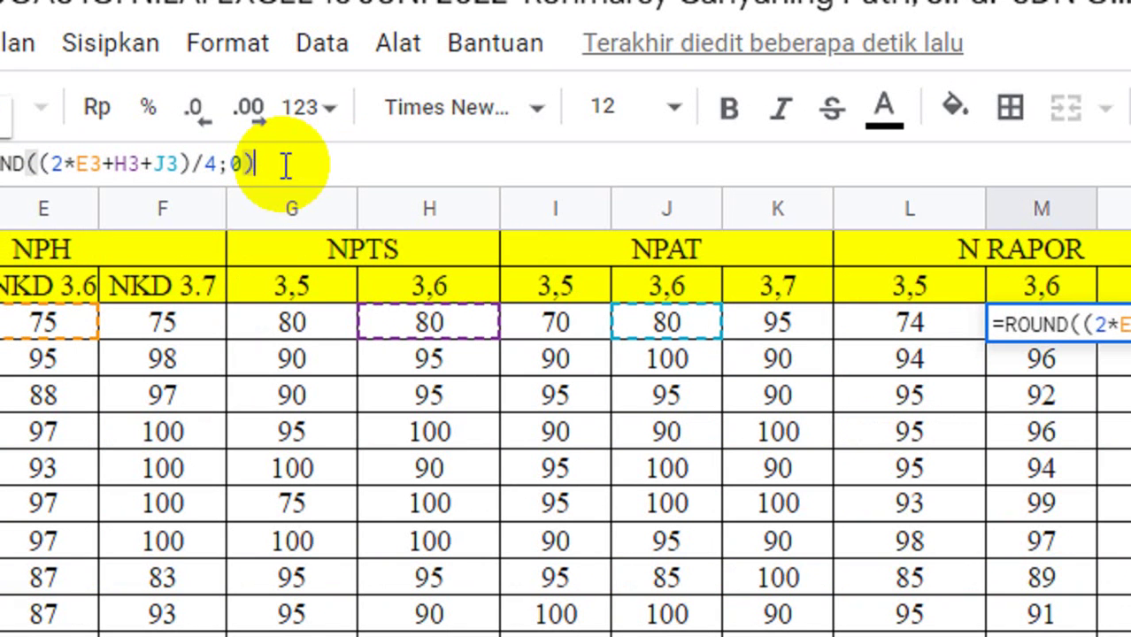
{"action": "key", "text": "Return"}
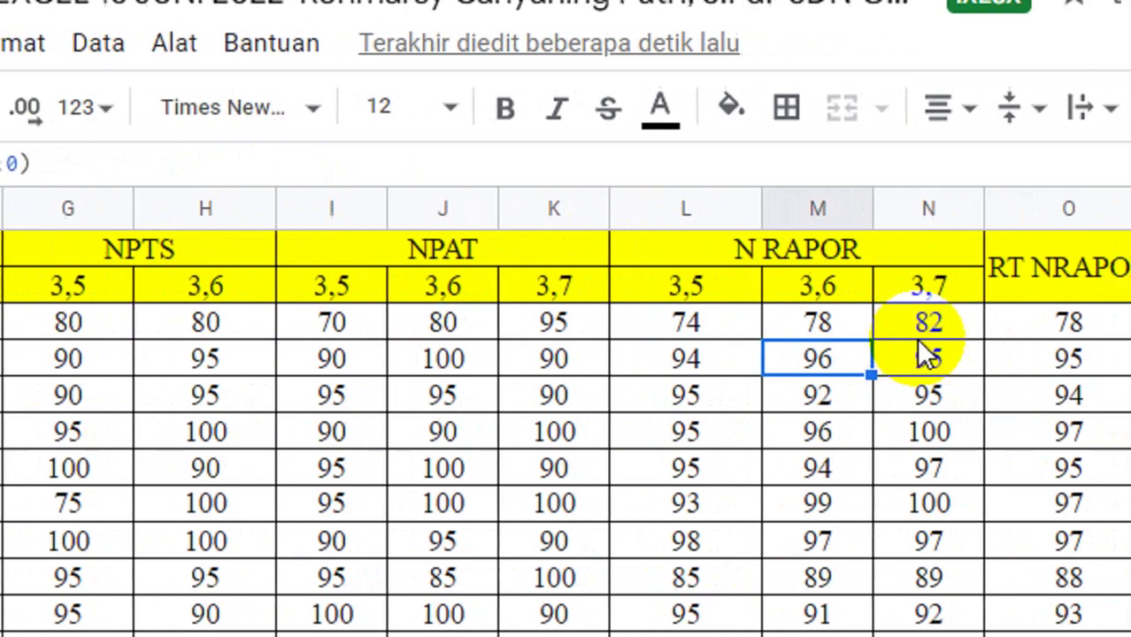
{"action": "left_click", "coordinate": [925, 323]}
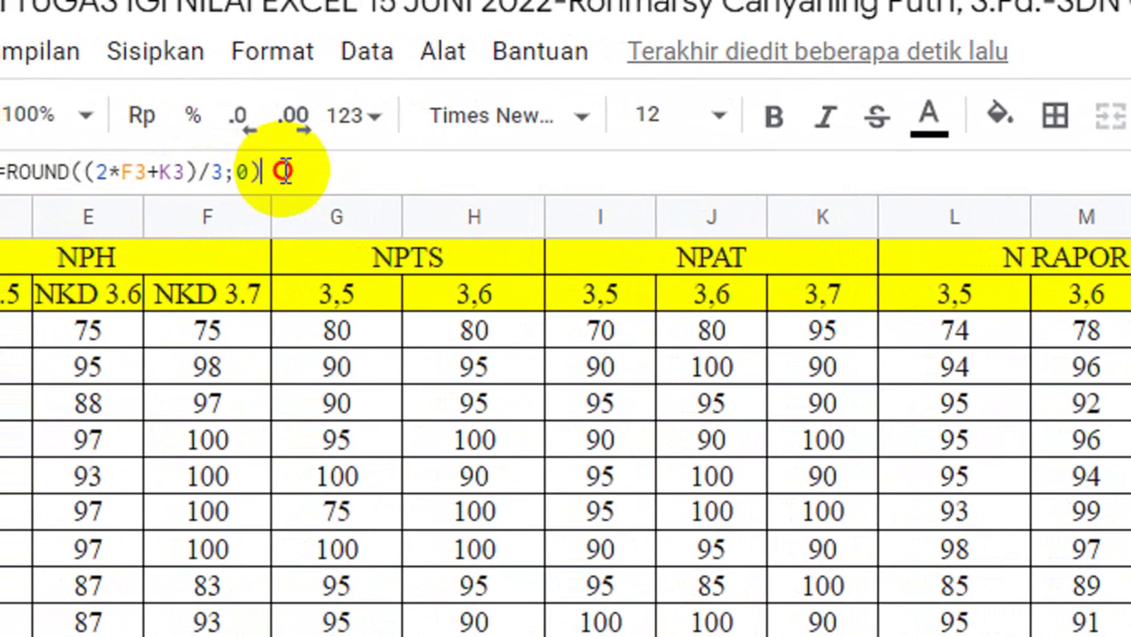
{"action": "left_click", "coordinate": [225, 163]}
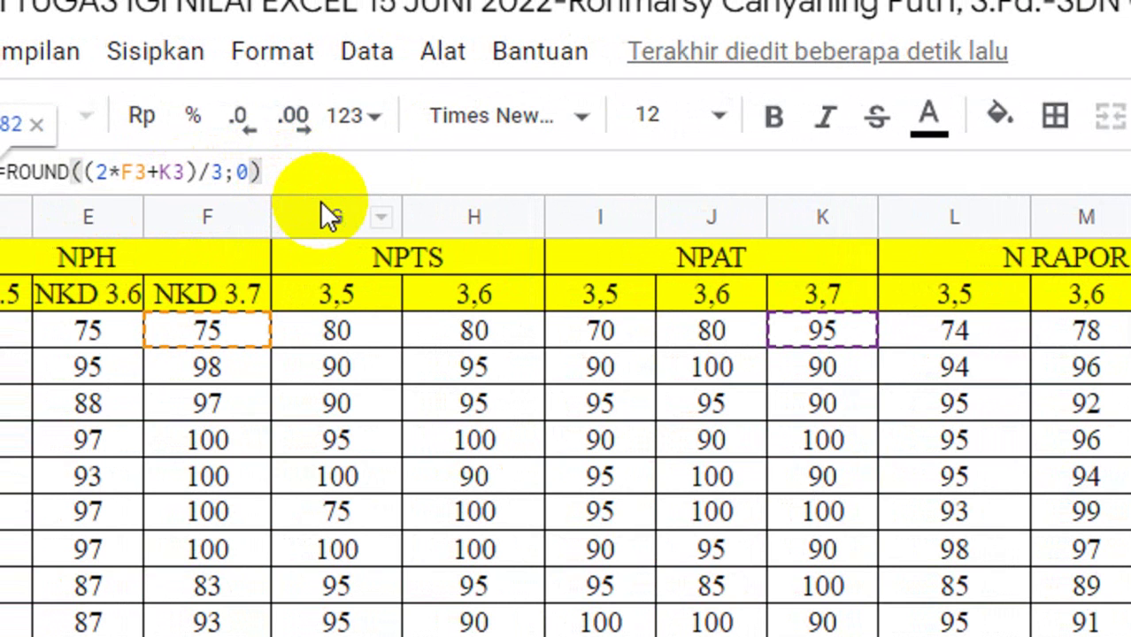
{"action": "key", "text": "Return"}
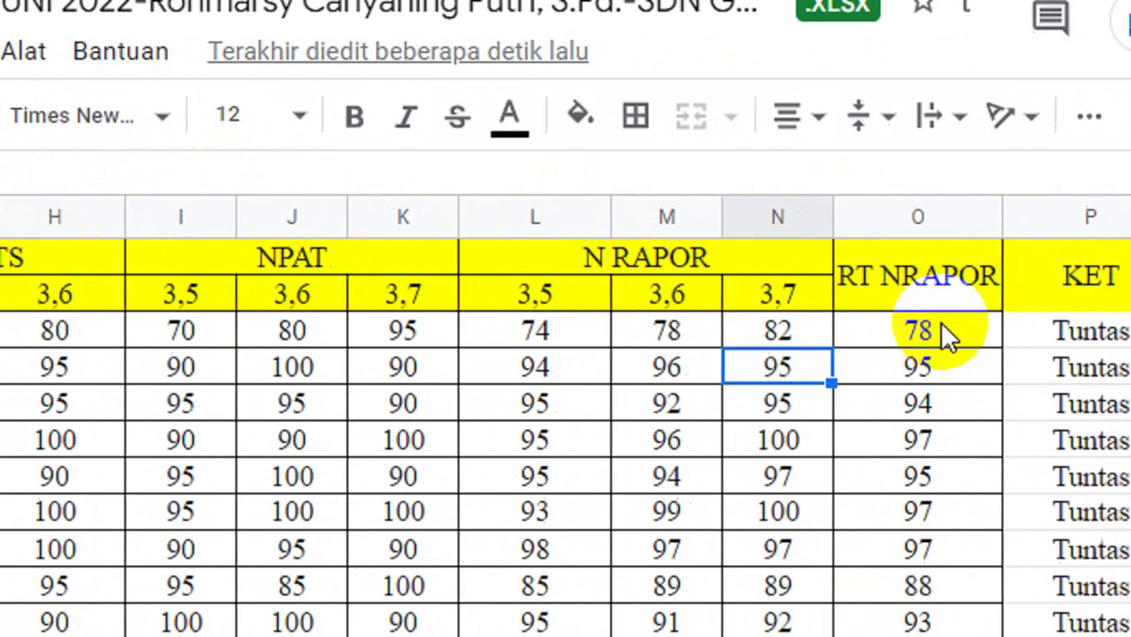
Wrap the AVERAGE of L3:N3 in the first student's RT NRAPOR cell, O3, in a ROUND function with 0 decimals.
{"action": "left_click", "coordinate": [863, 329]}
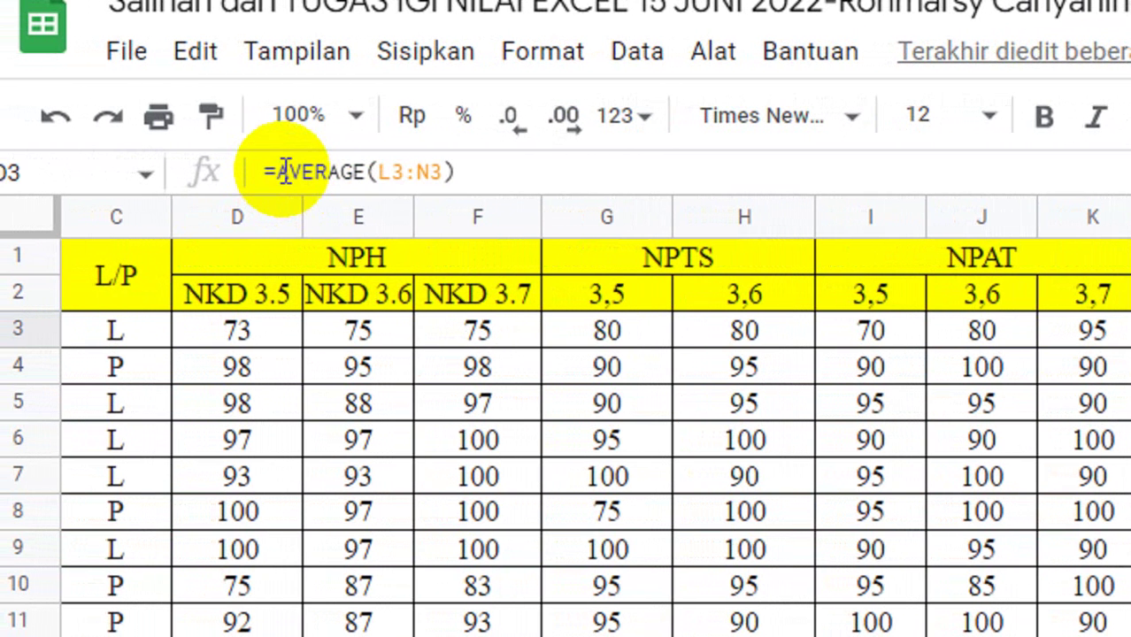
{"action": "left_click", "coordinate": [285, 171]}
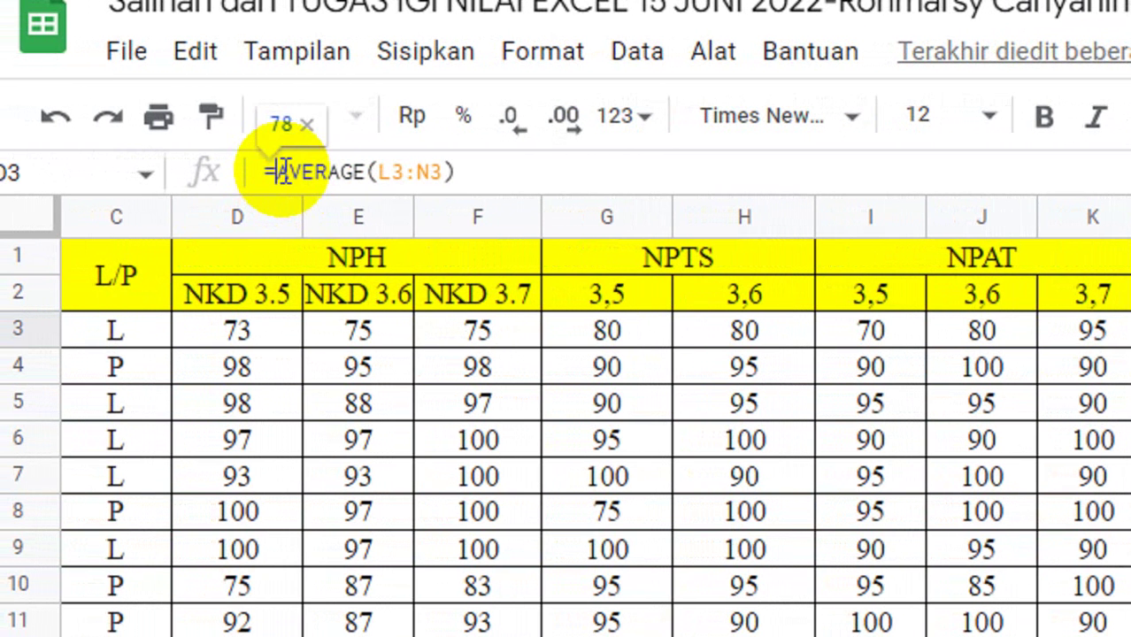
{"action": "type", "text": "Rou"}
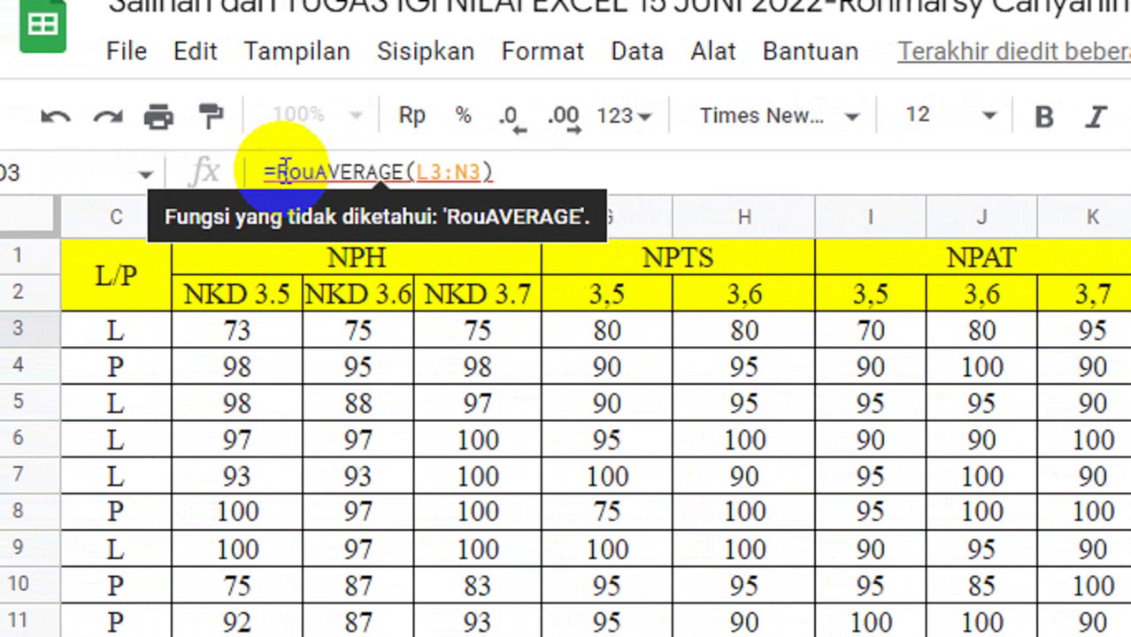
{"action": "type", "text": "nd("}
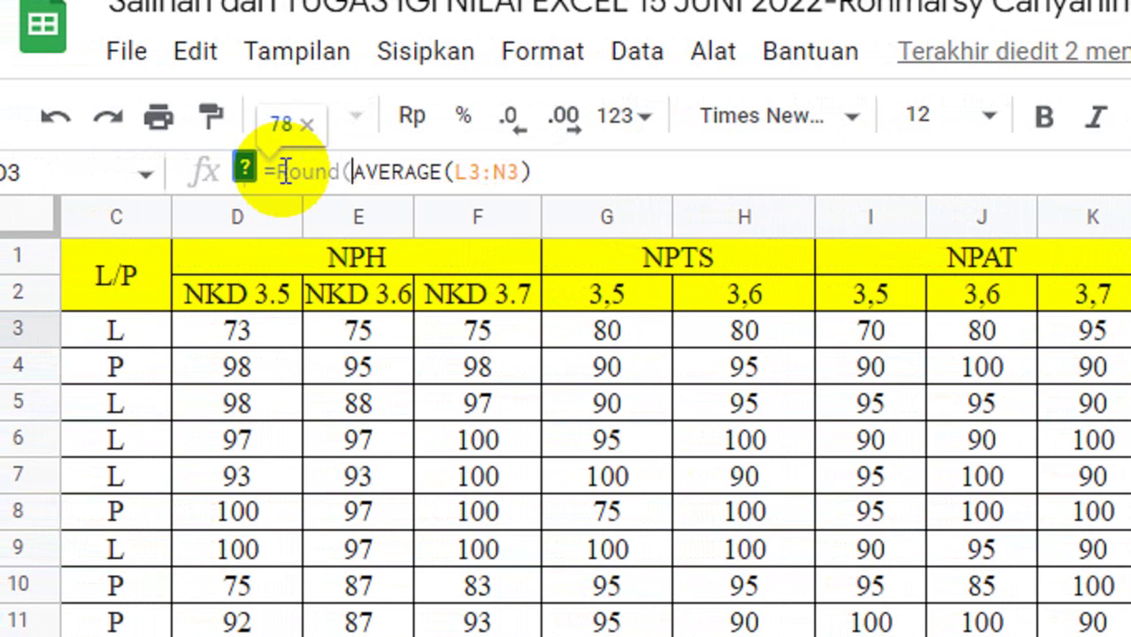
{"action": "key", "text": "End"}
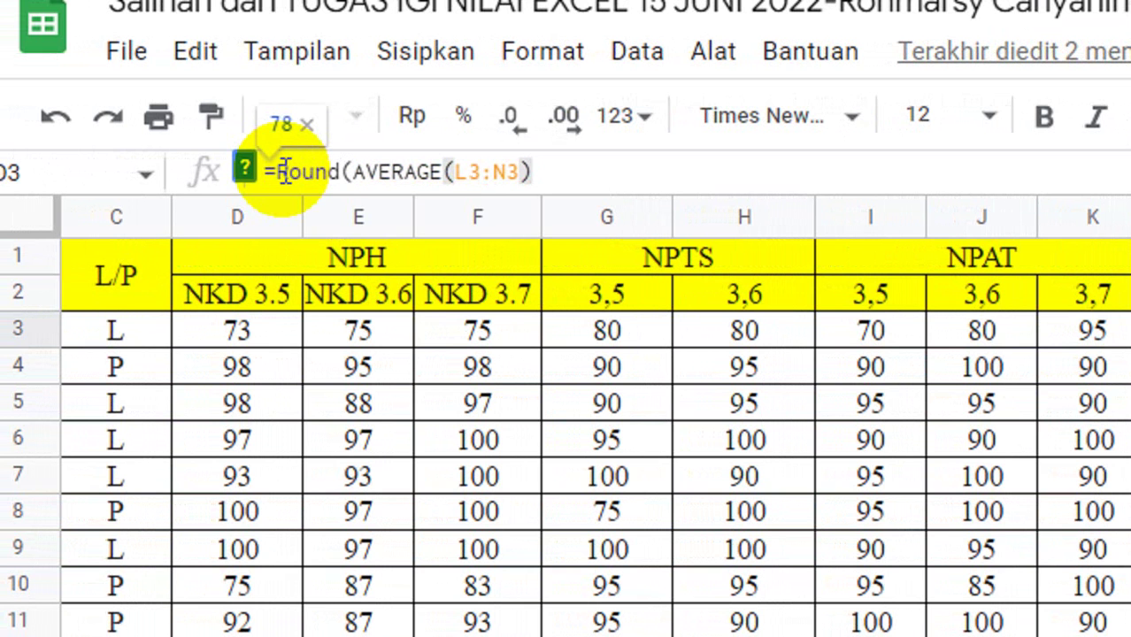
{"action": "type", "text": ";"}
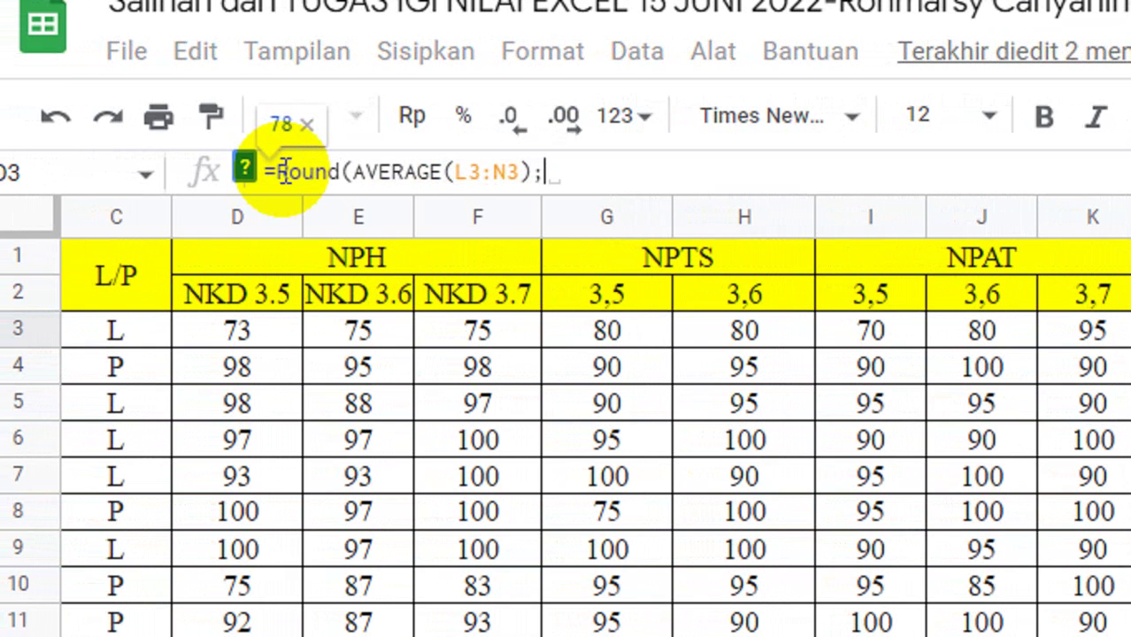
{"action": "type", "text": "0)"}
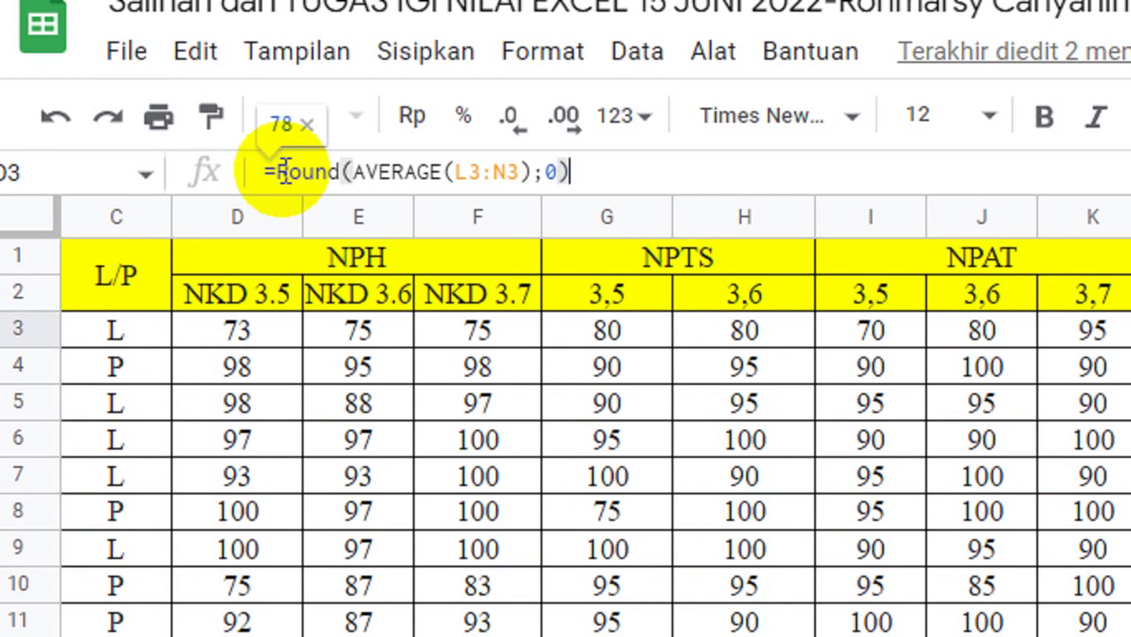
{"action": "key", "text": "Return"}
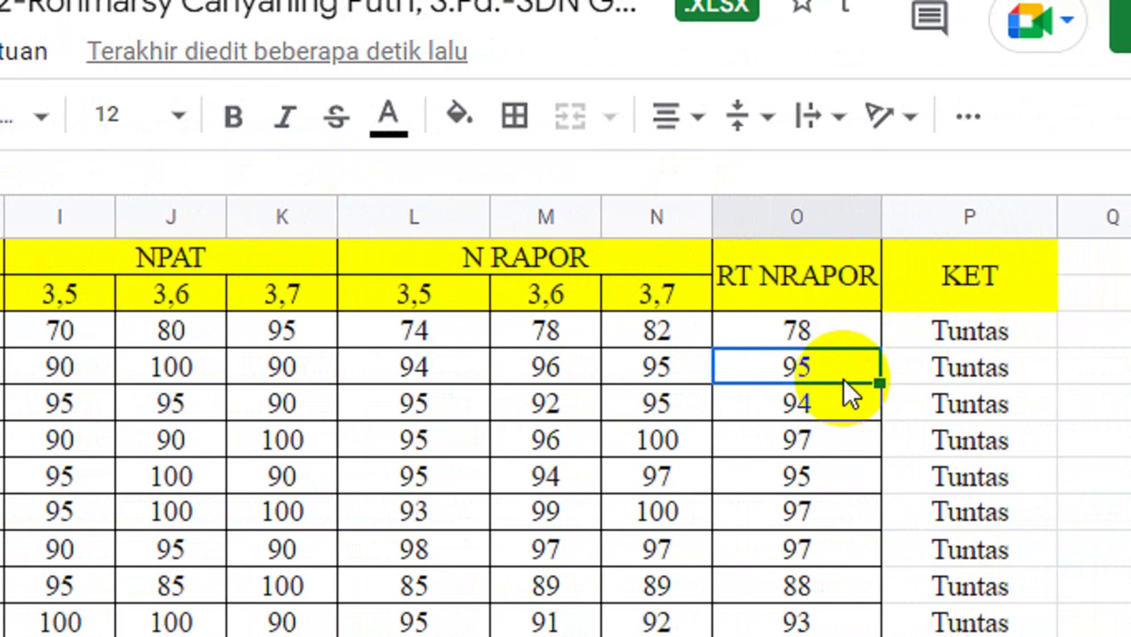
Clear the RT NRAPOR column below O3 and fill the rounded average formula from O3 down to the remaining students.
{"action": "key", "text": "ctrl+shift+Down"}
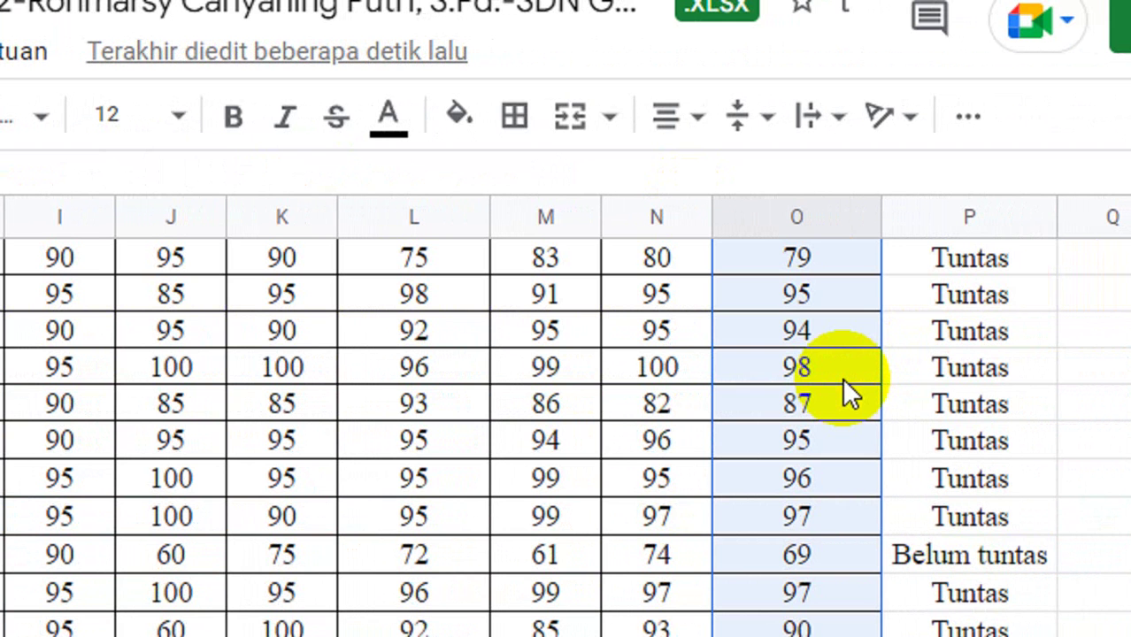
{"action": "key", "text": "Delete"}
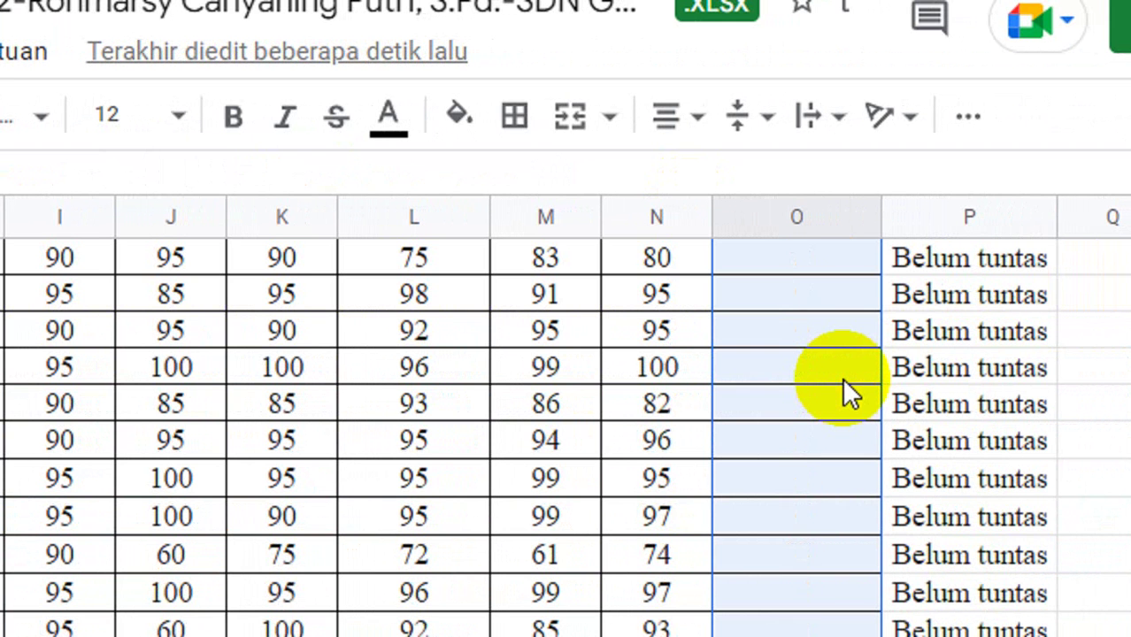
{"action": "scroll", "coordinate": [830, 377], "scroll_direction": "up", "scroll_amount": 10}
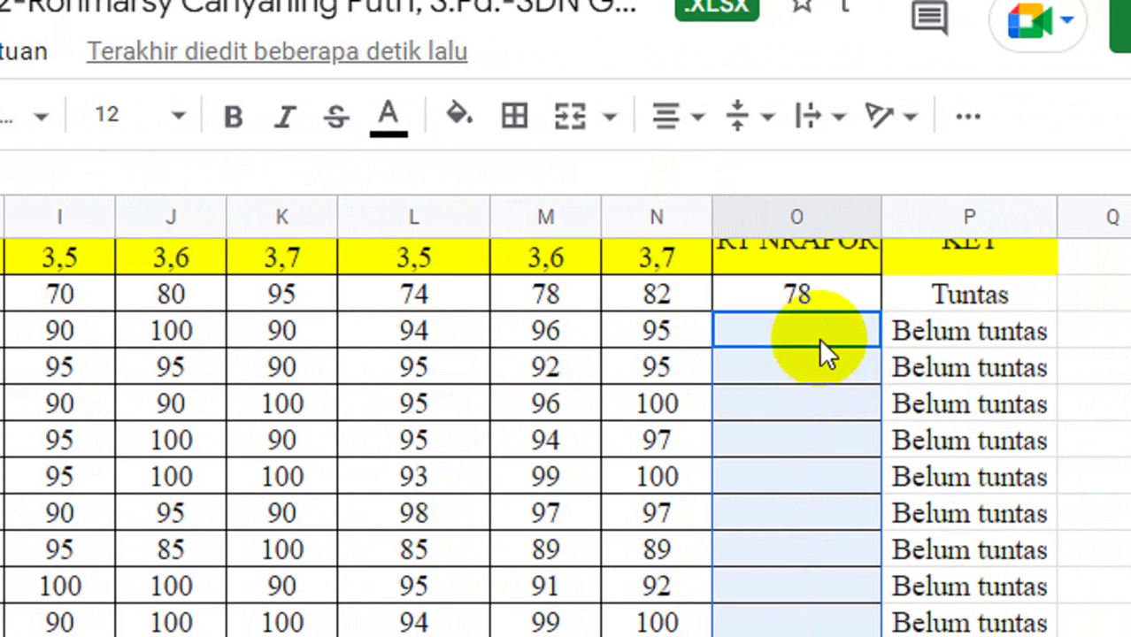
{"action": "left_click", "coordinate": [838, 302]}
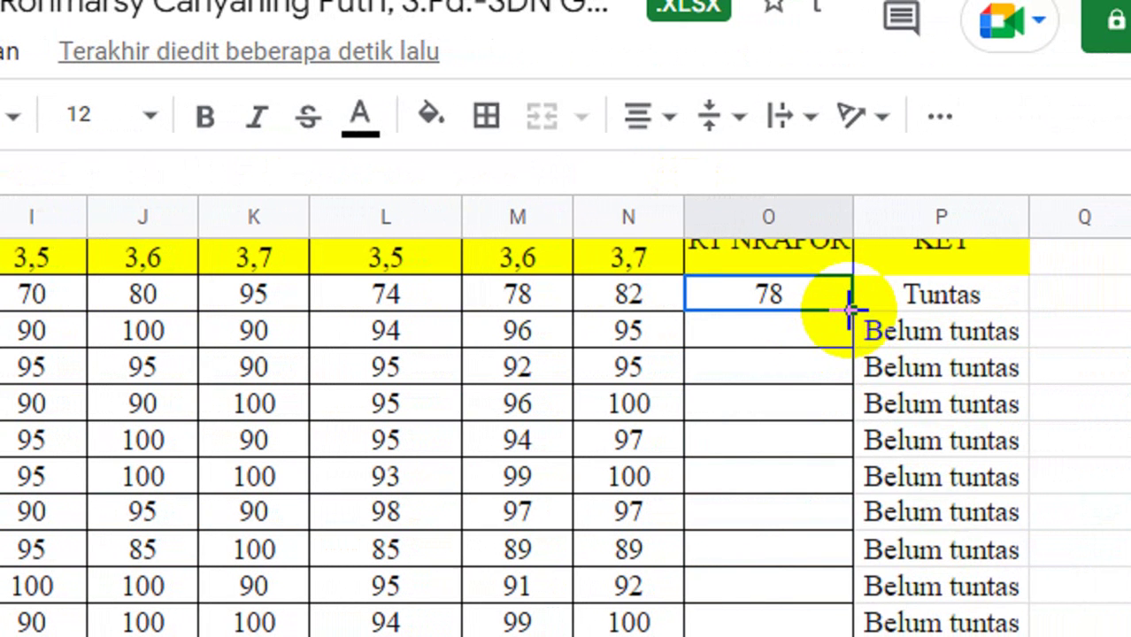
{"action": "double_click", "coordinate": [848, 310]}
{"action": "scroll", "coordinate": [778, 411], "scroll_direction": "down", "scroll_amount": 6}
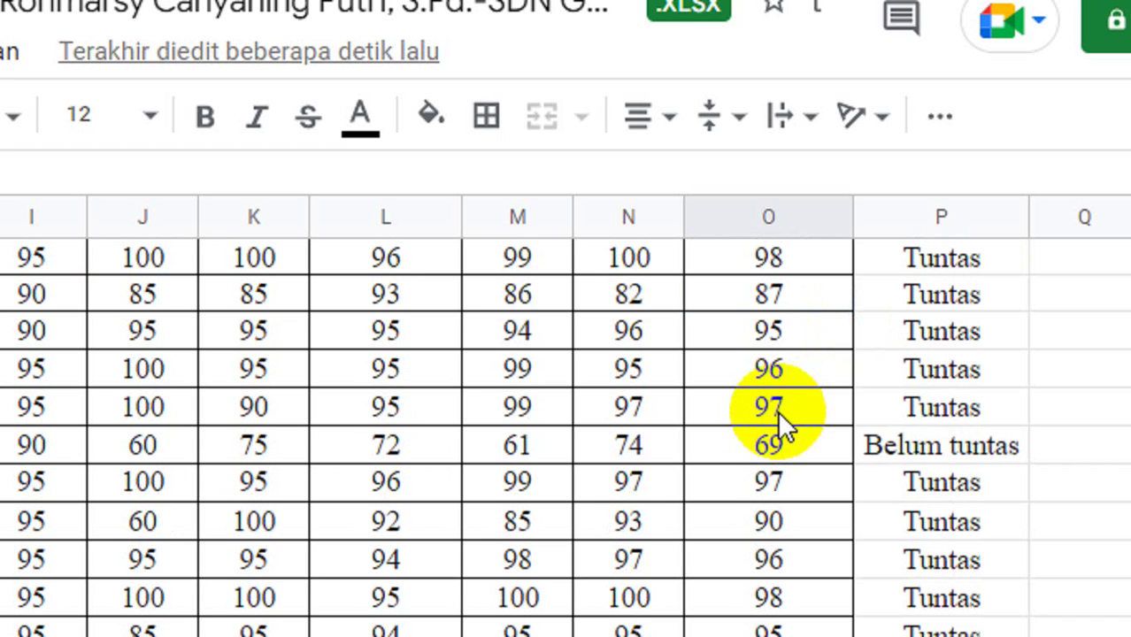
{"action": "scroll", "coordinate": [777, 411], "scroll_direction": "down", "scroll_amount": 3}
{"action": "scroll", "coordinate": [777, 411], "scroll_direction": "up", "scroll_amount": 3}
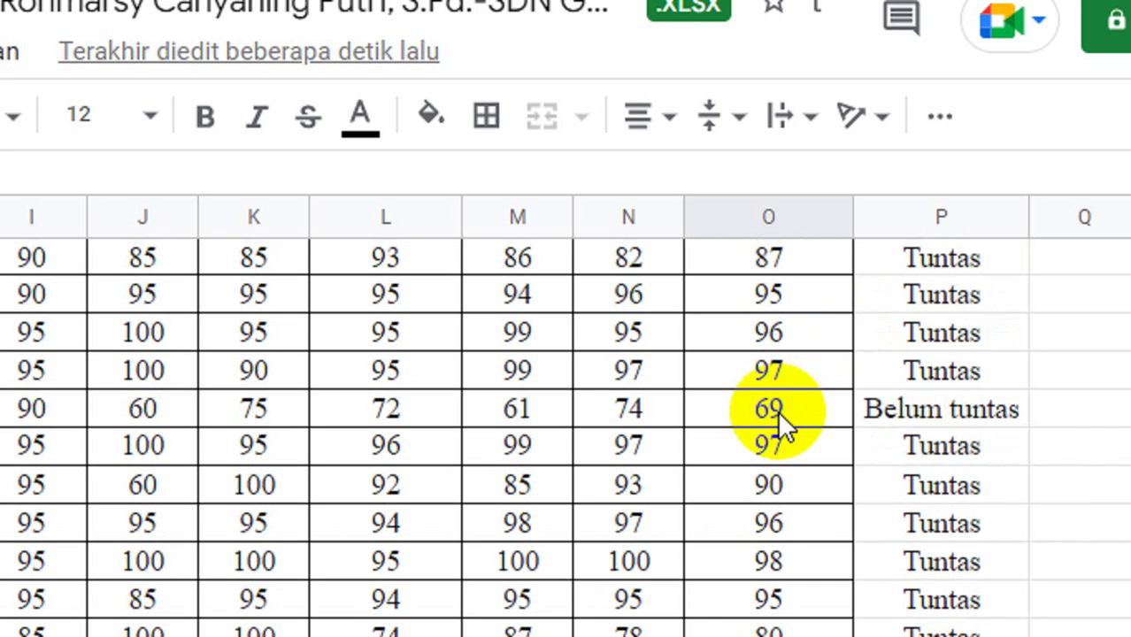
{"action": "scroll", "coordinate": [777, 411], "scroll_direction": "up", "scroll_amount": 7}
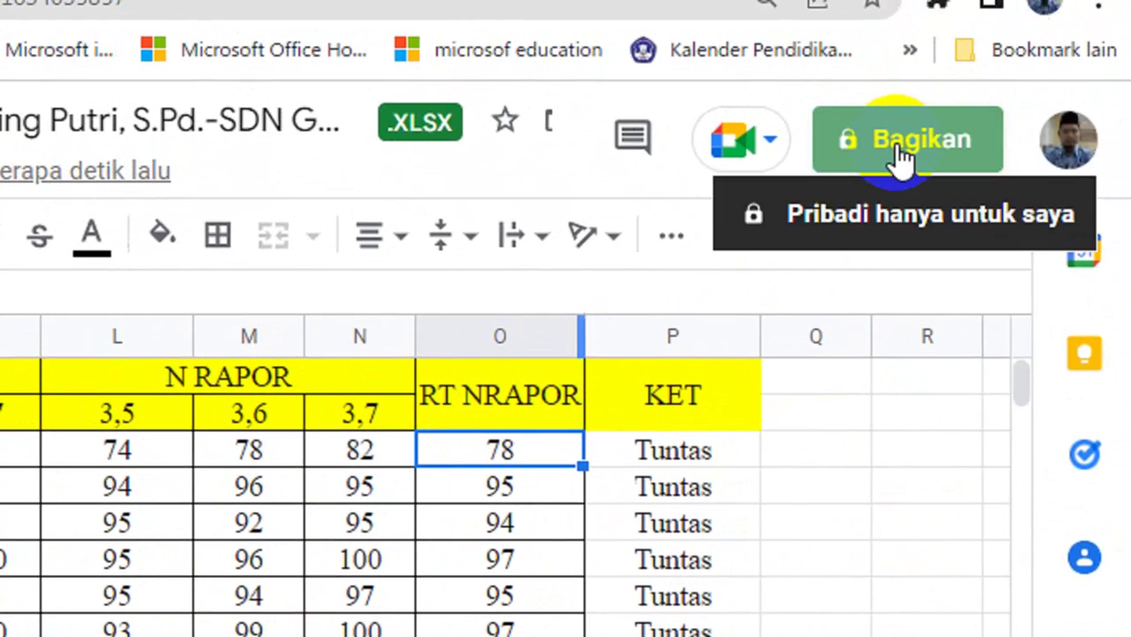
Share the spreadsheet by setting its general access to anyone with the link (Siapa saja yang memiliki link), and finish sharing.
{"action": "left_click", "coordinate": [901, 157]}
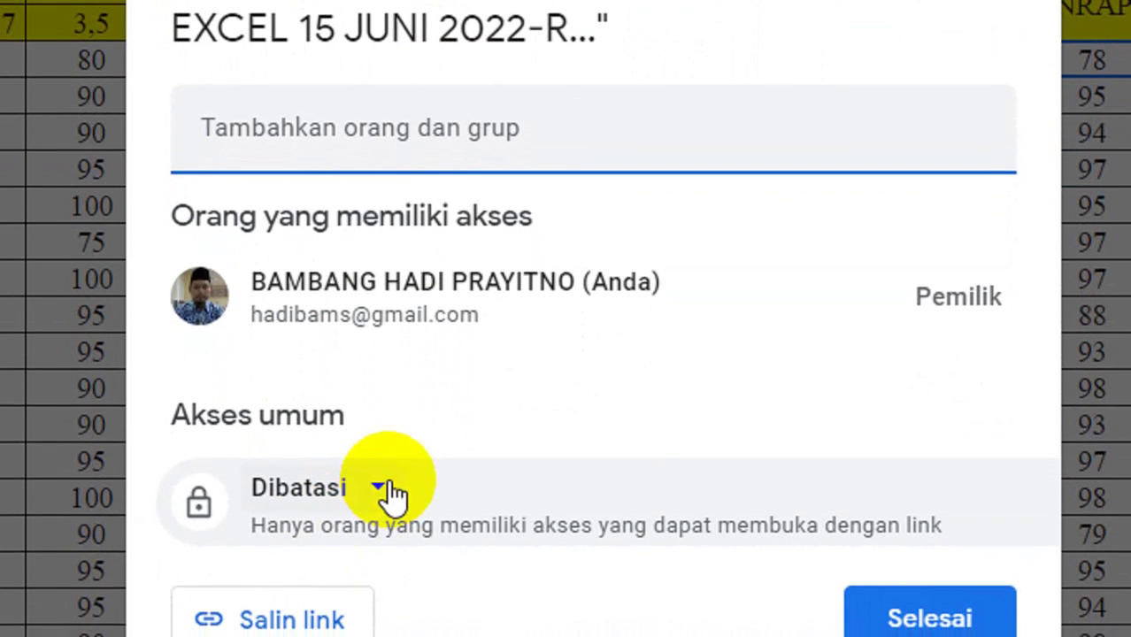
{"action": "left_click", "coordinate": [387, 561]}
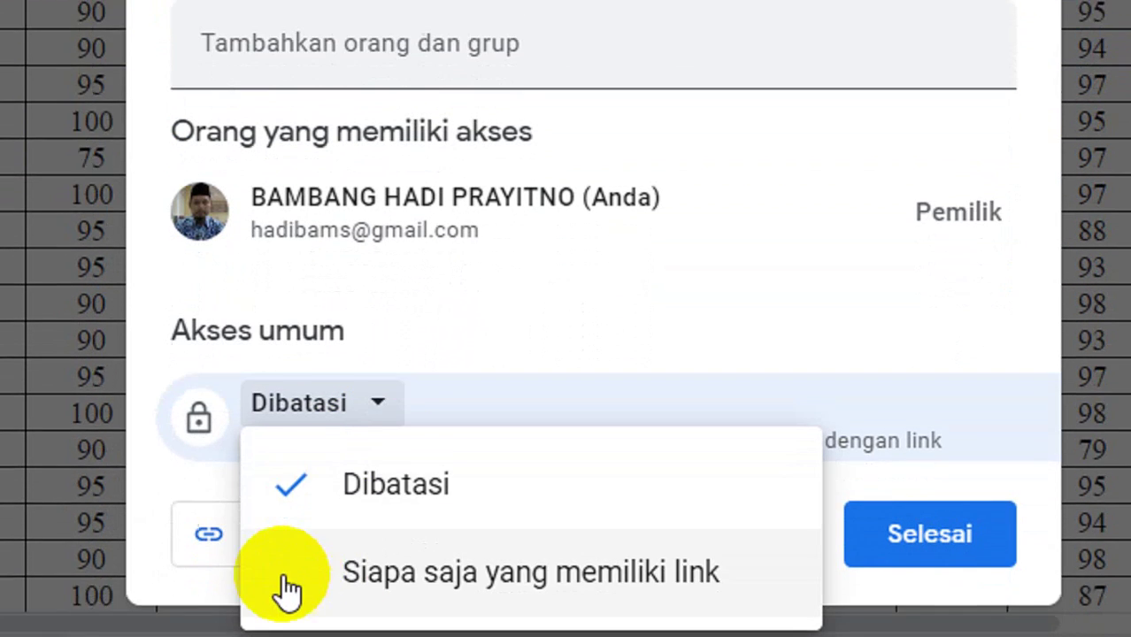
{"action": "left_click", "coordinate": [283, 571]}
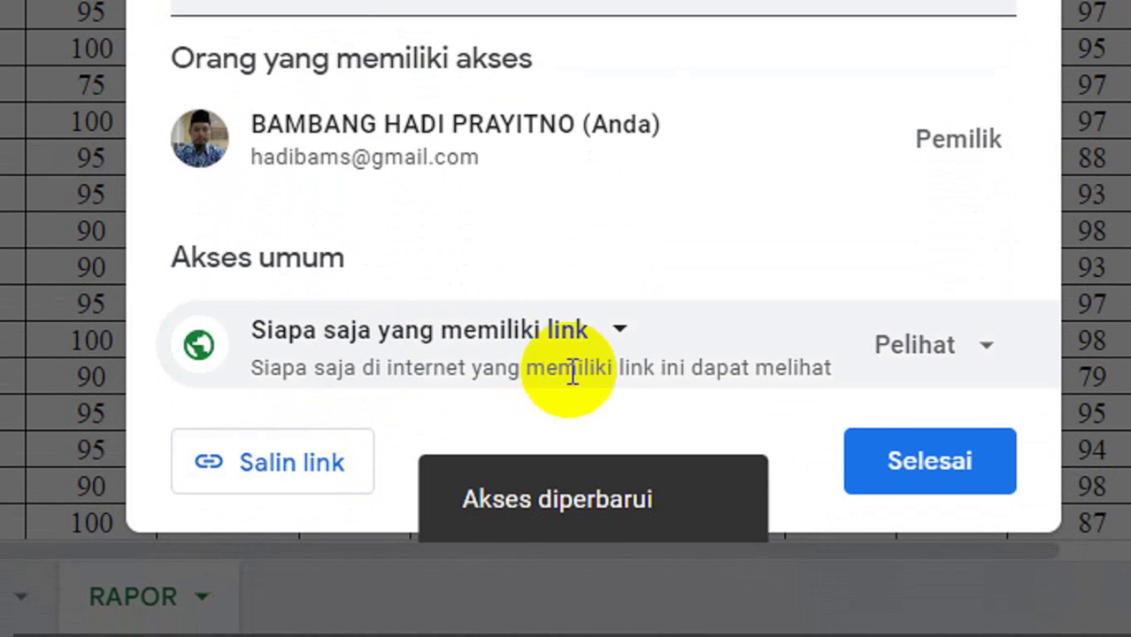
{"action": "left_click", "coordinate": [848, 462]}
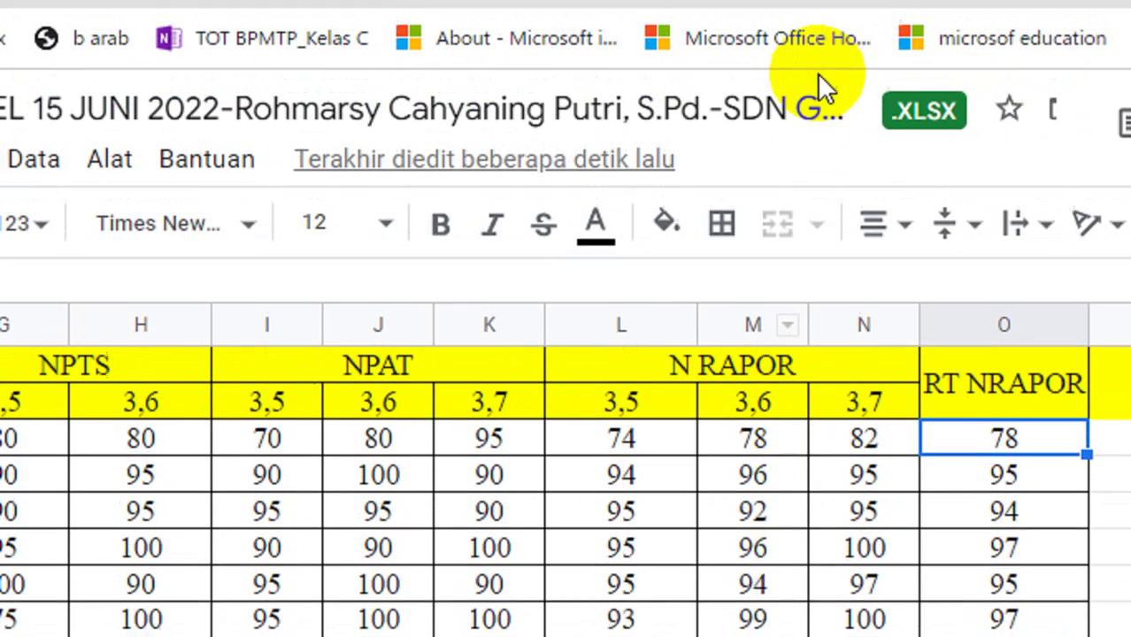